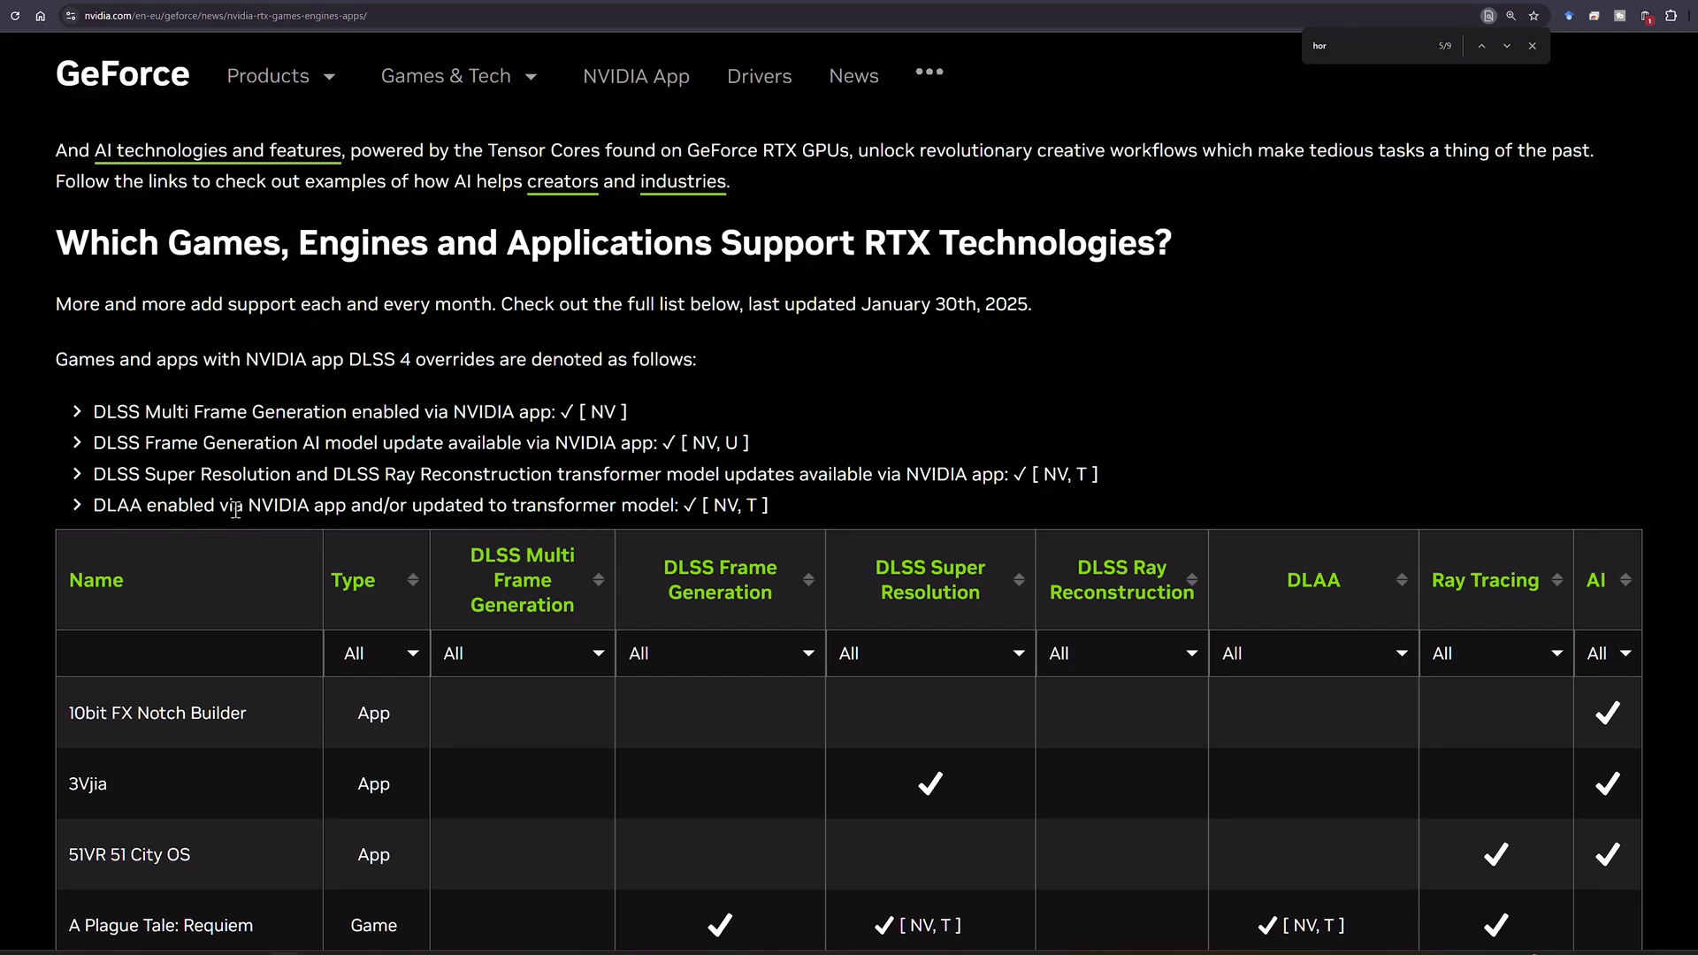
- Look through the table of games and apps supporting RTX technologies and its DLSS 4 override legend
double_click(101, 508)
scroll(808, 541, "down", 15)
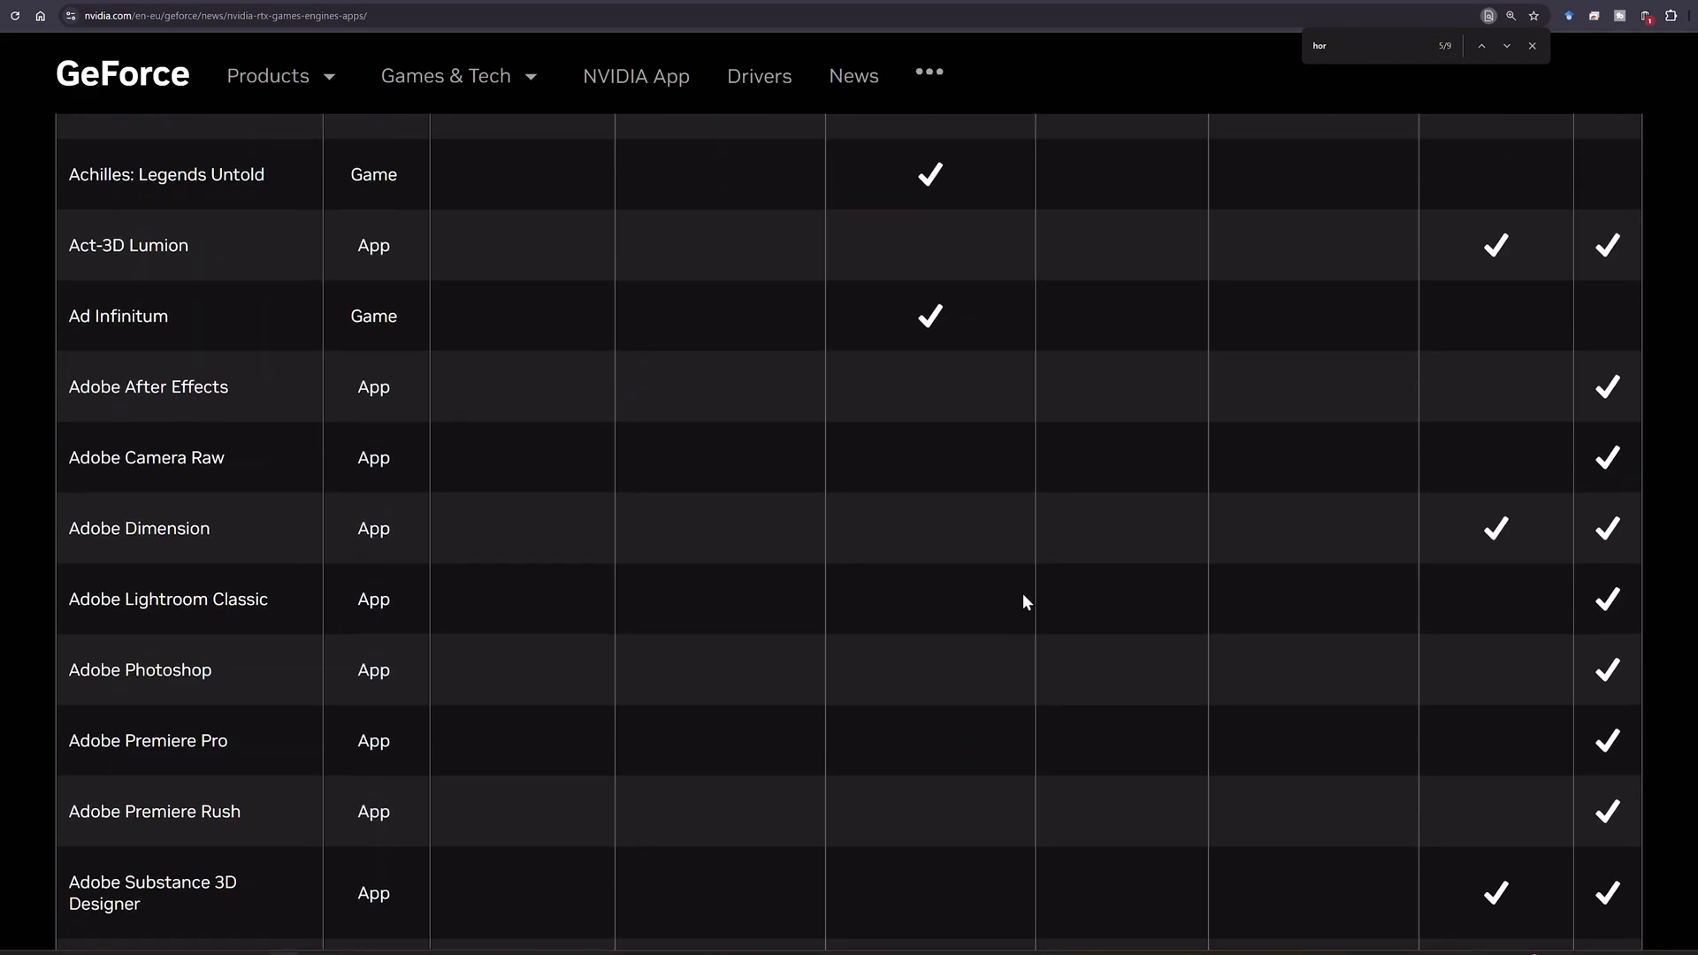
scroll(1176, 681, "down", 15)
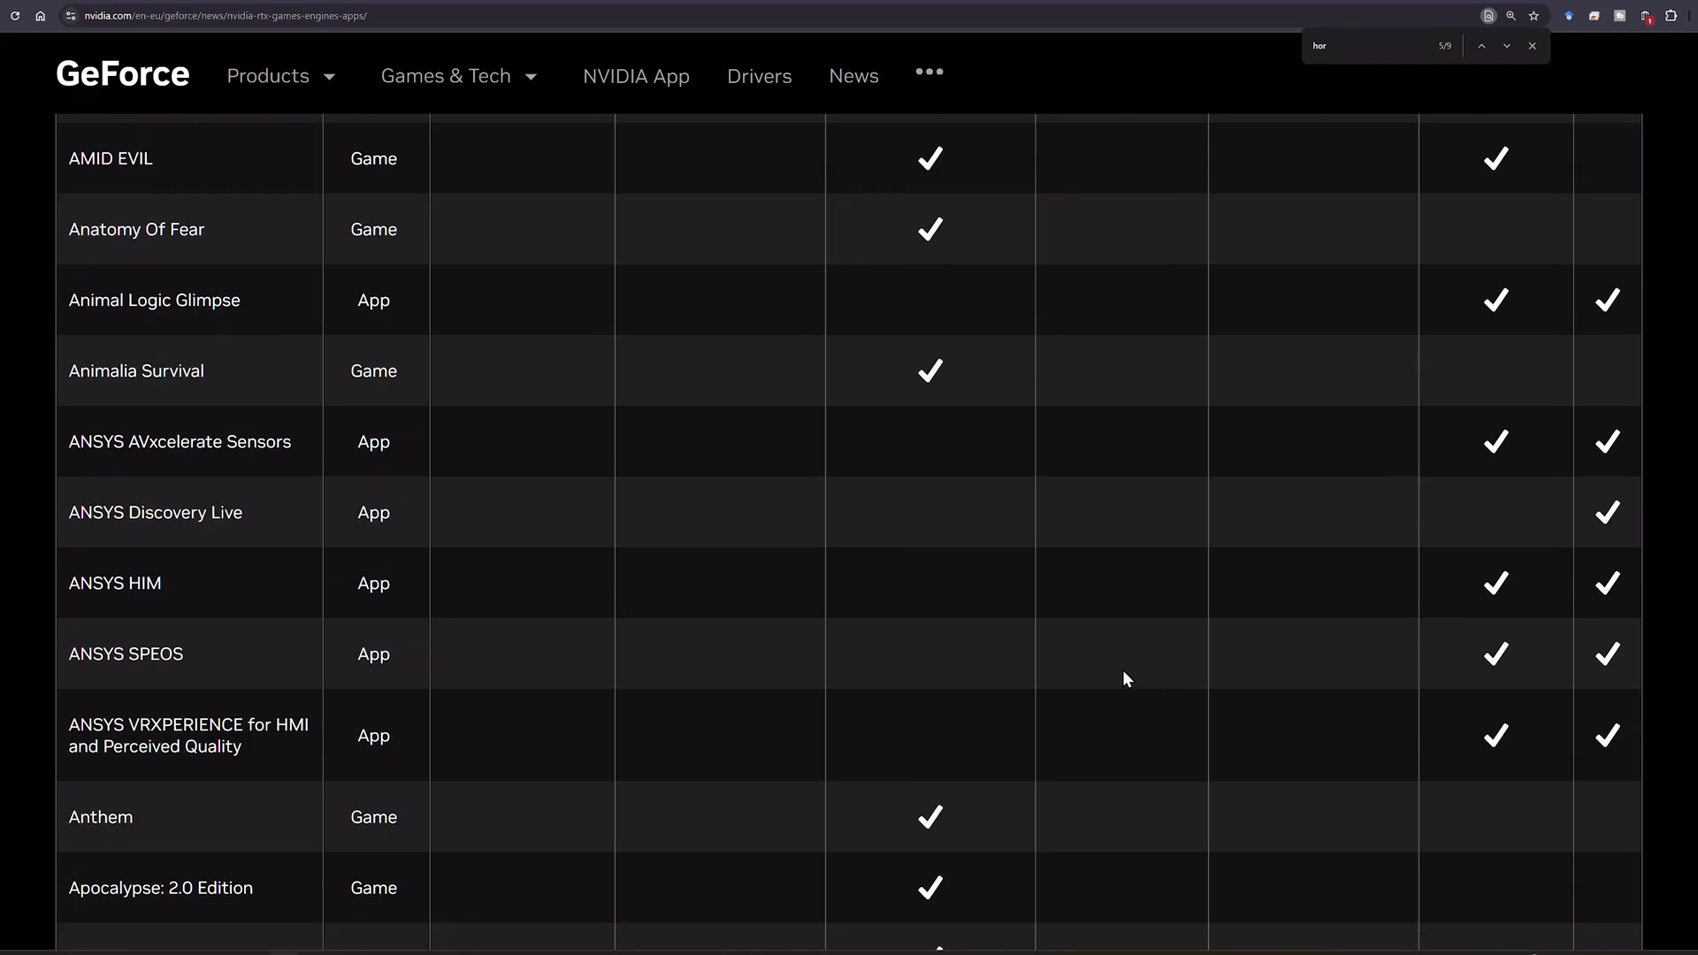
scroll(1065, 668, "down", 3)
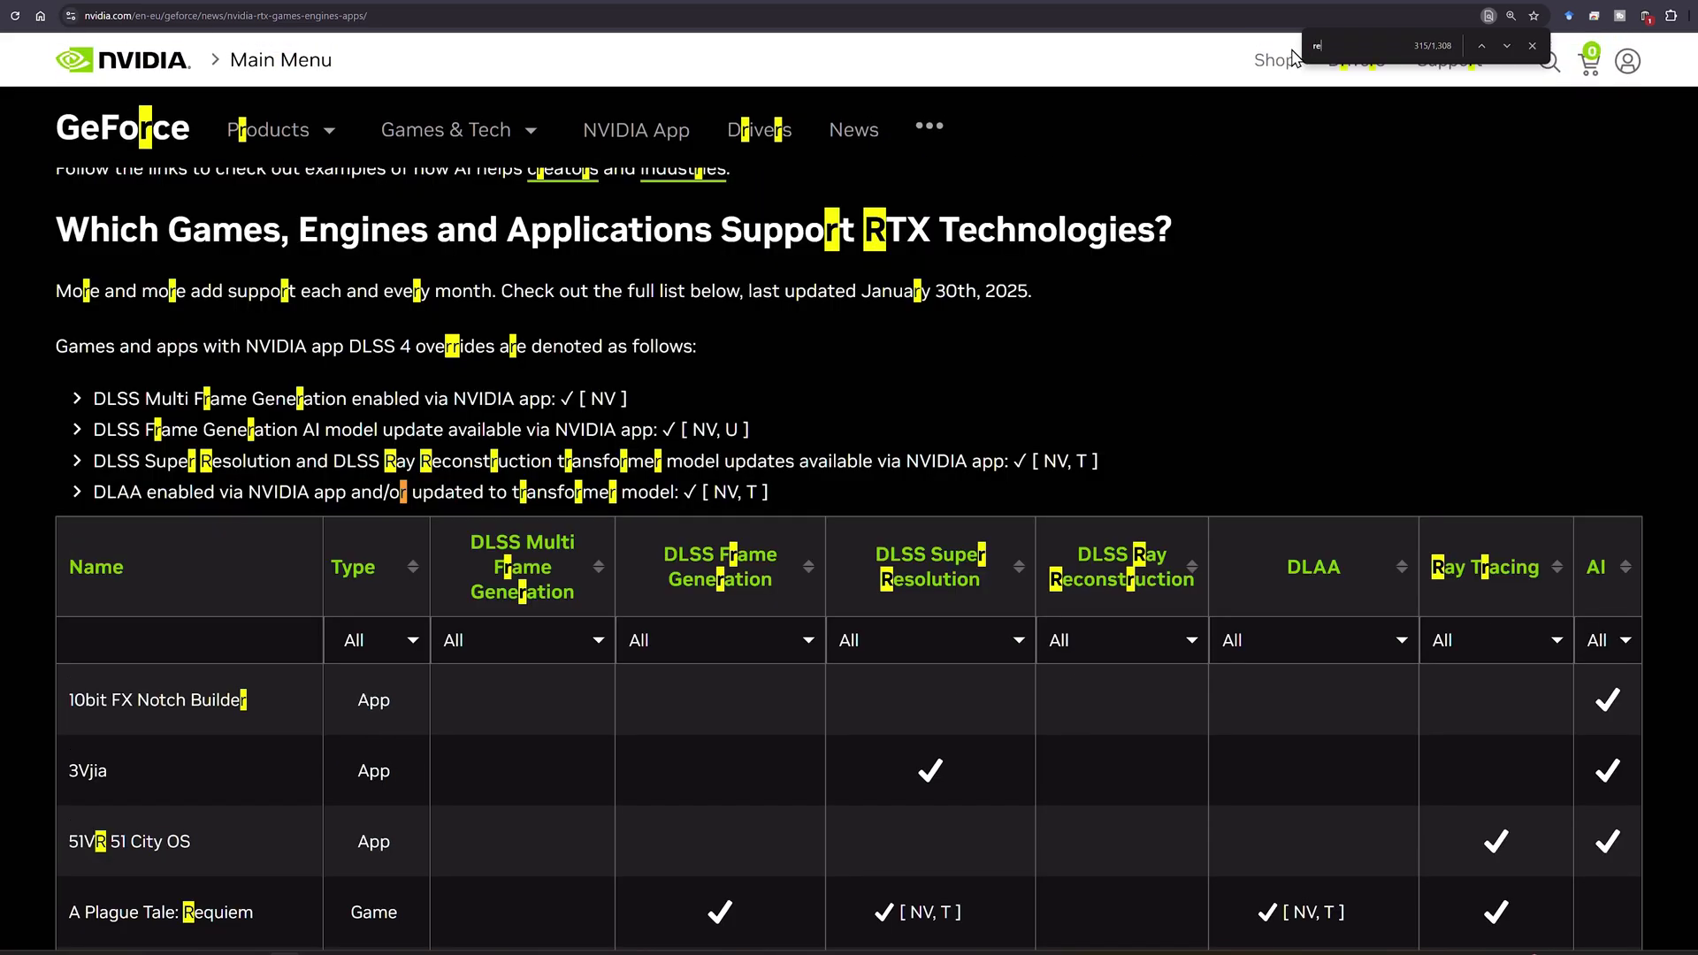
- Search the page for "god" and check God of War Ragnarök's DLSS Multi Frame Generation and Frame Generation entries
key("BackSpace")
key("BackSpace")
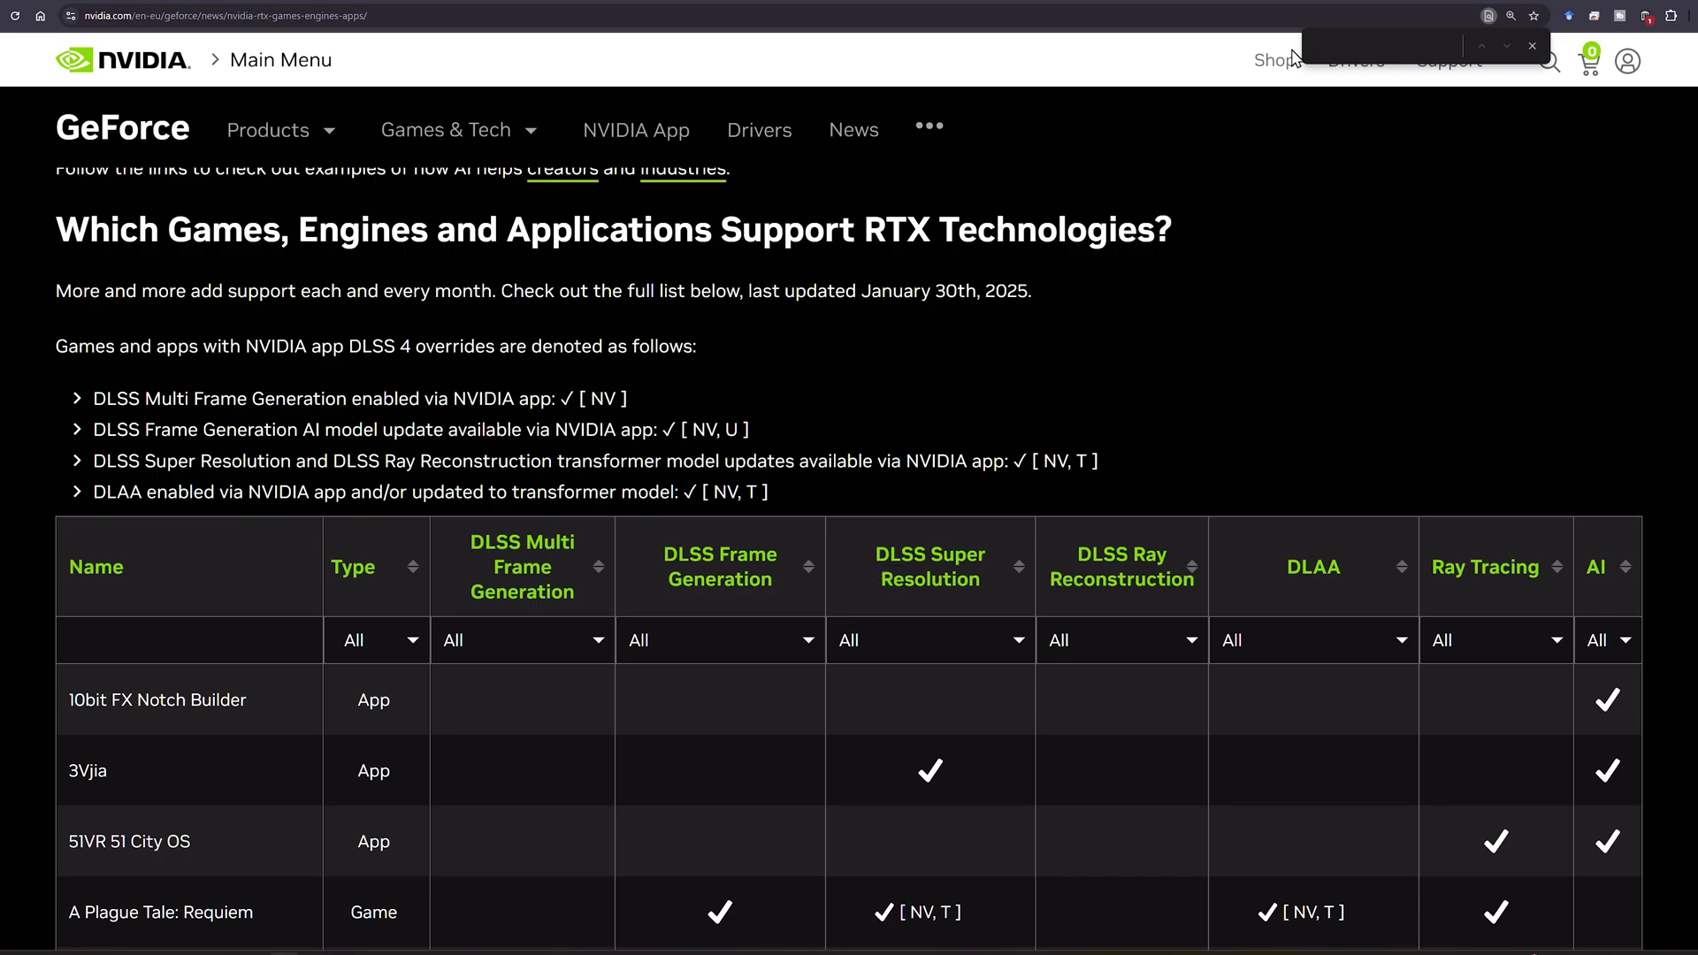
type("god")
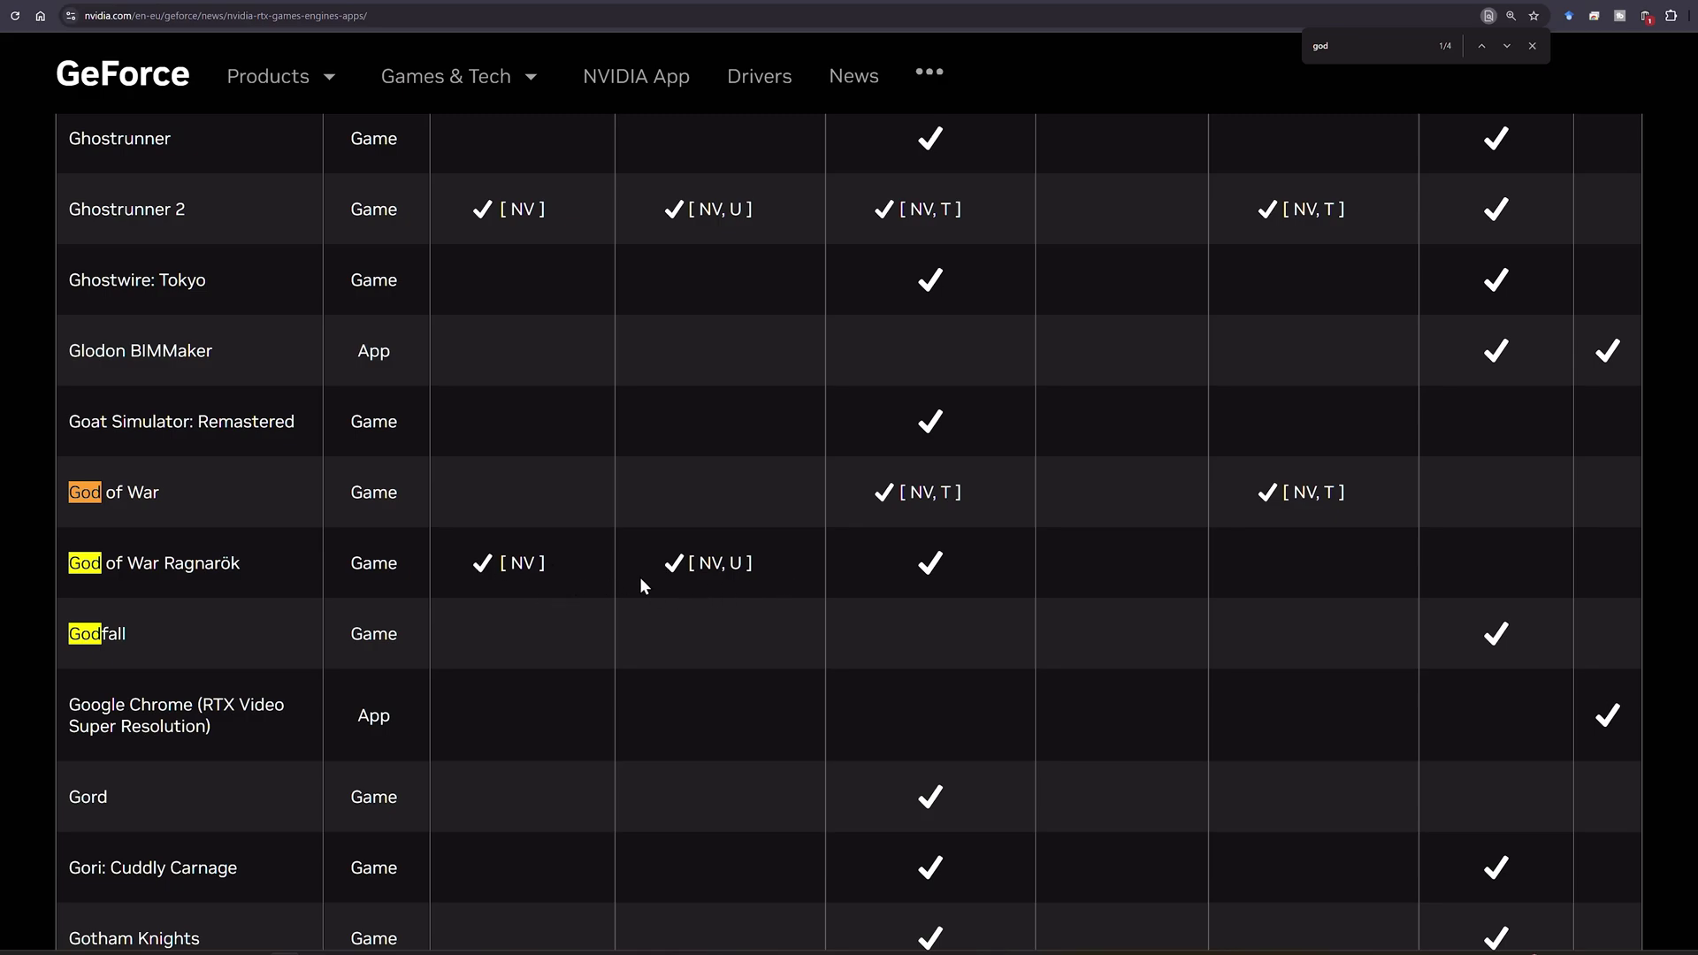
double_click(514, 563)
left_click_drag(698, 563, 768, 572)
middle_click(1681, 775)
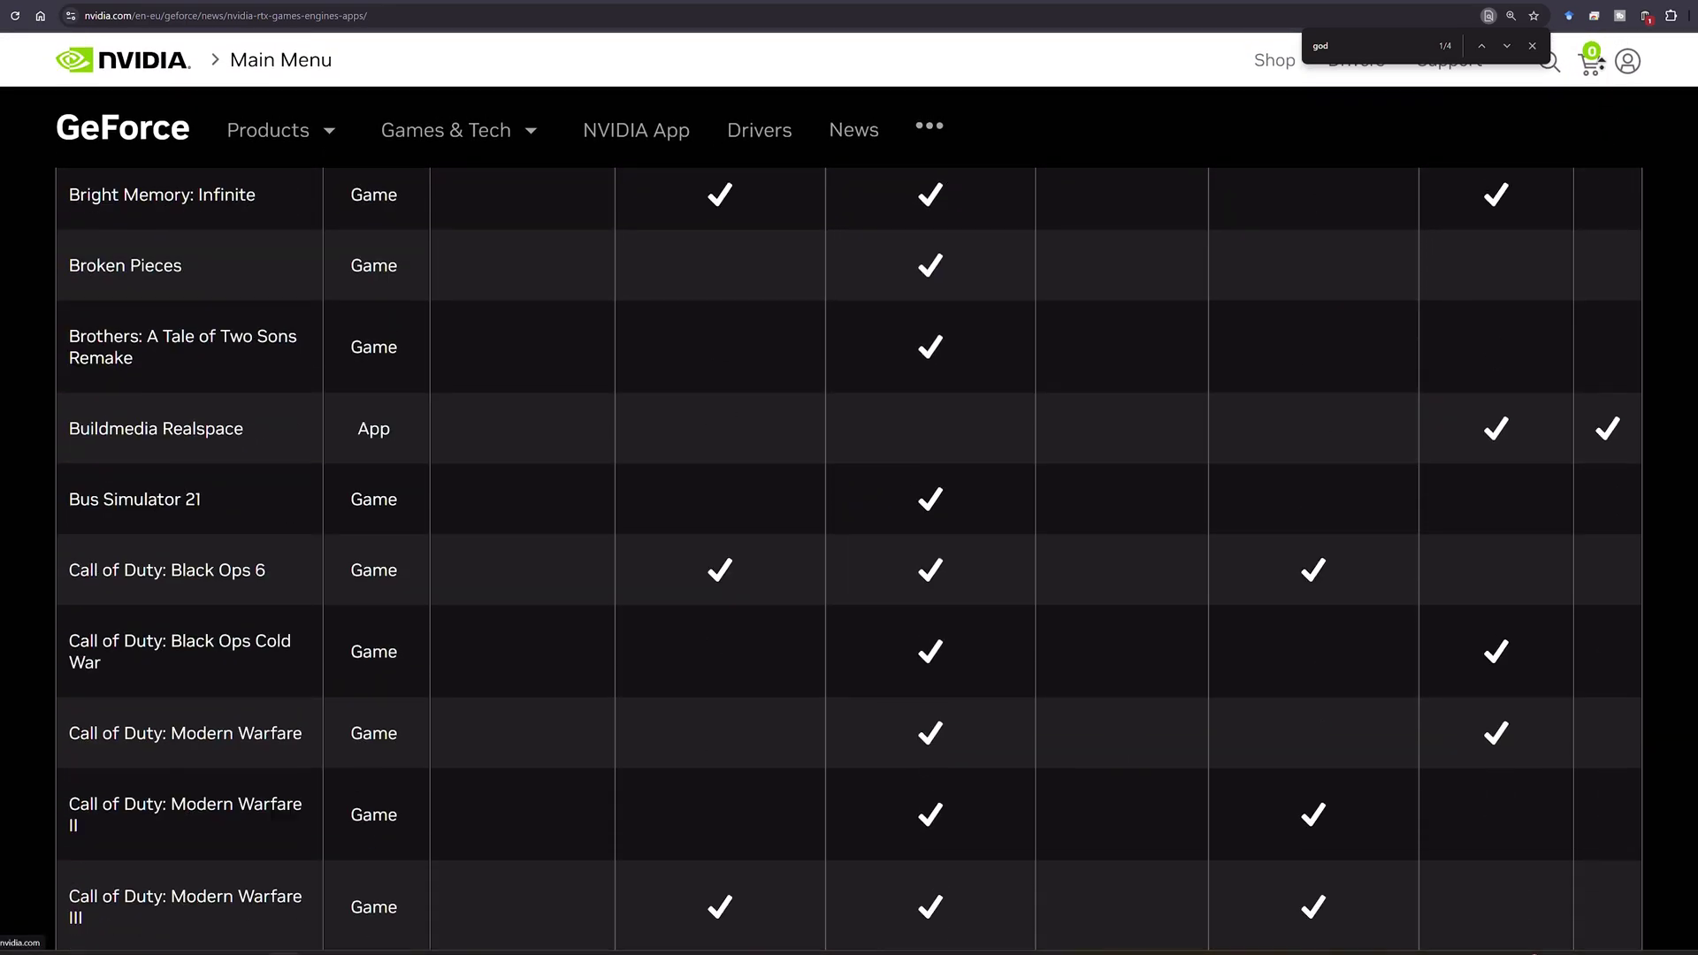
- Return to the start of the table to examine the override legend and the DLSS column headings
scroll(1682, 778, "up", 20)
scroll(1683, 778, "down", 15)
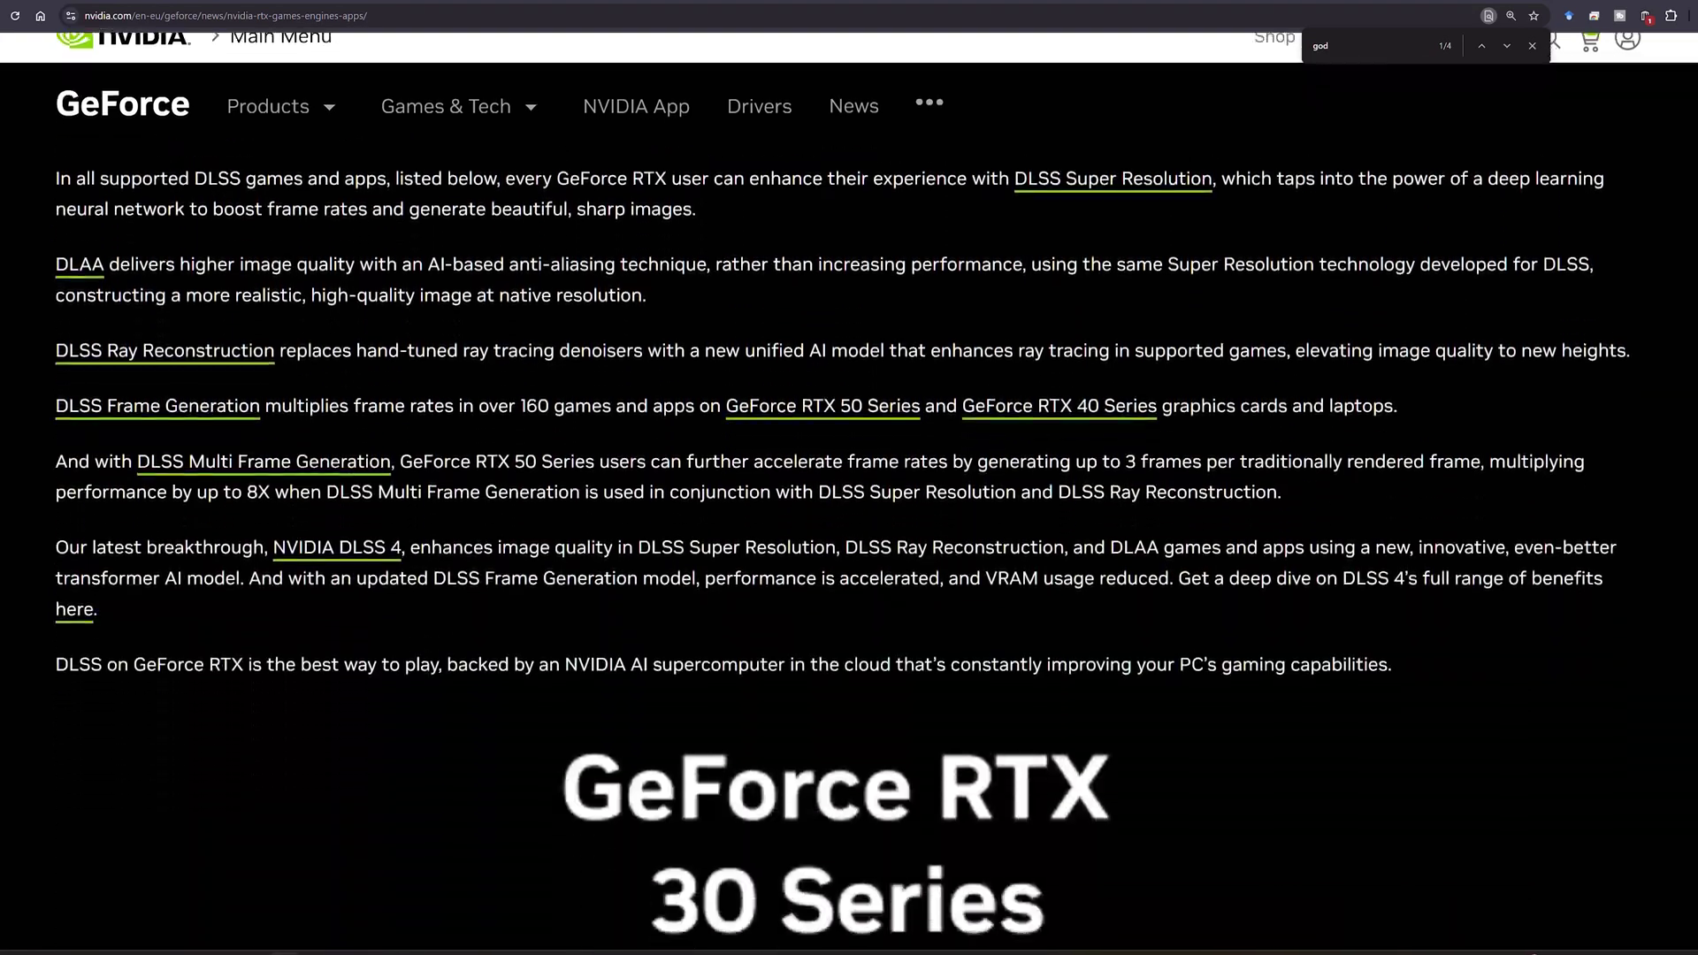
scroll(849, 530, "down", 20)
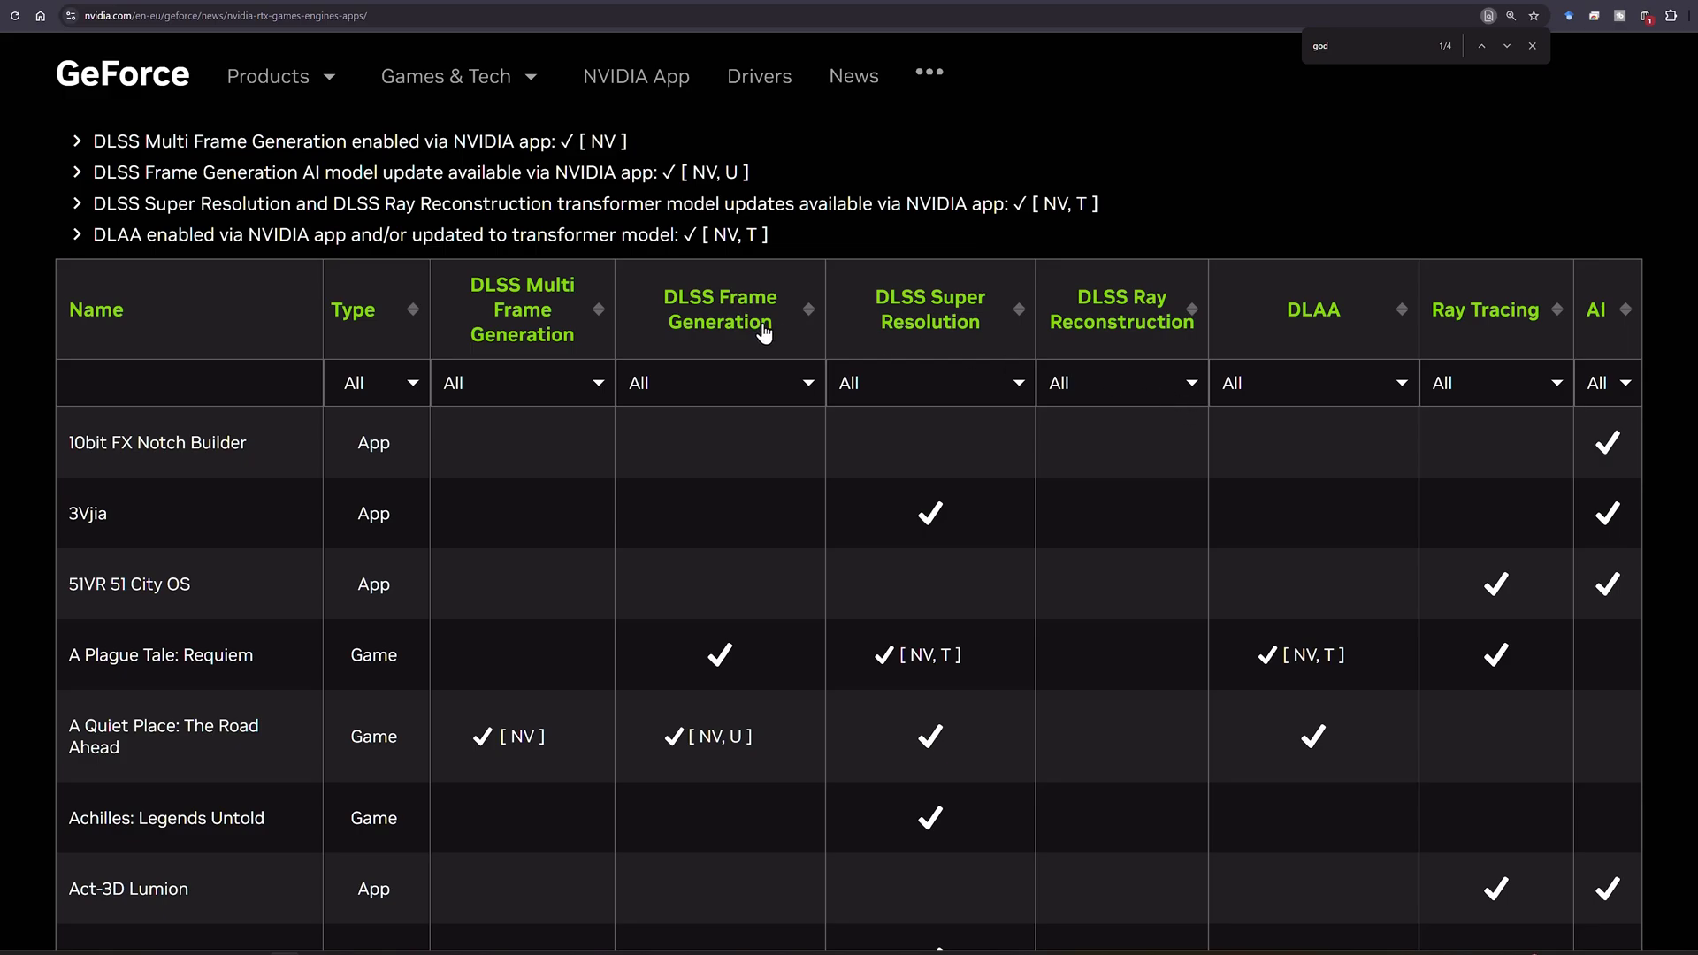
- Switch to the NVIDIA app, maximize its window and show the graphics program settings for God of War Ragnarök
left_click(652, 953)
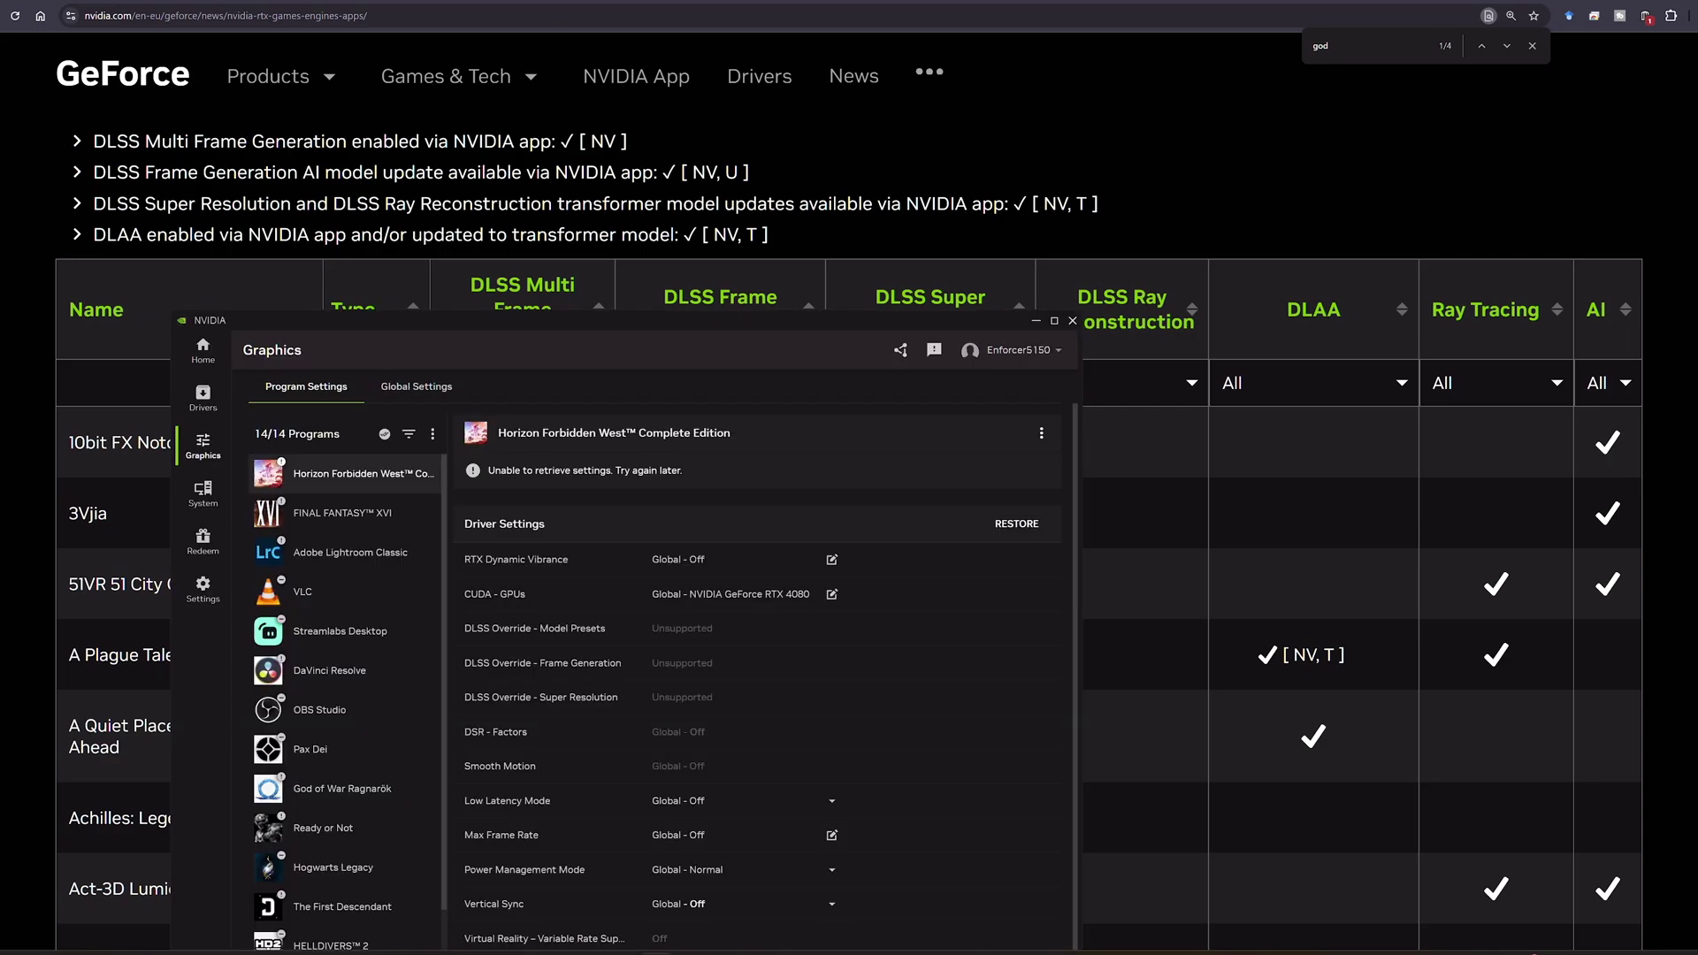
left_click(1054, 320)
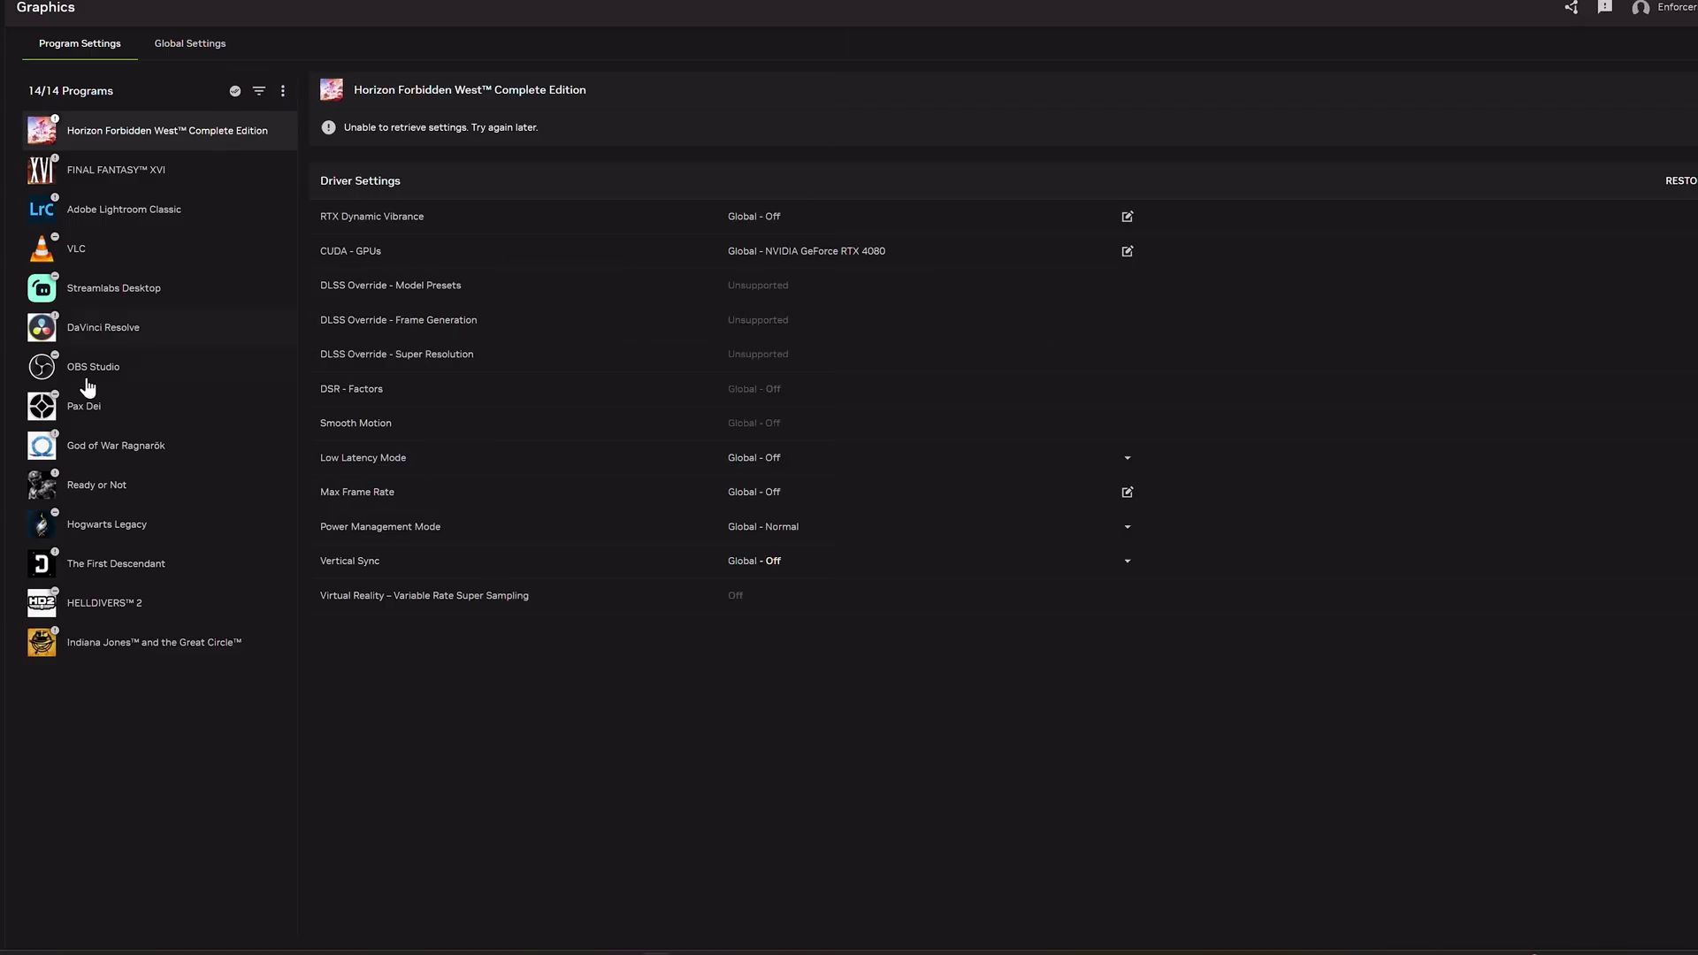
left_click(133, 449)
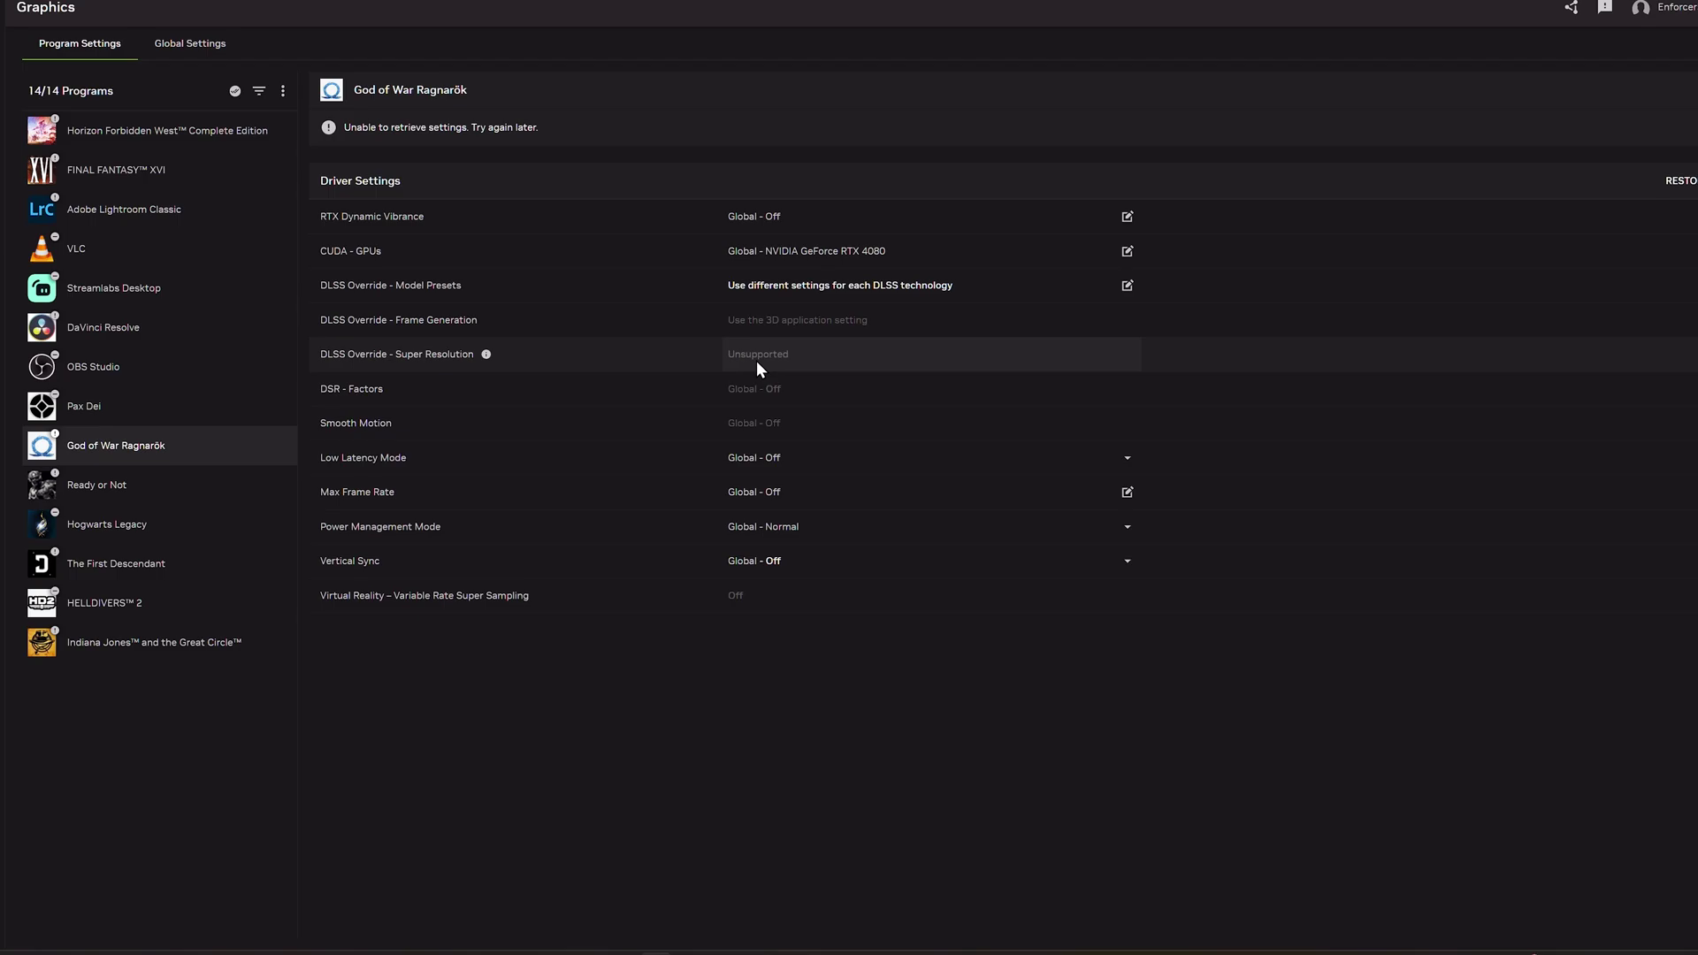
- Shrink the NVIDIA app window to compare the game's DLSS settings with the web page's legend, and maximize it again
left_click_drag(982, 0, 894, 454)
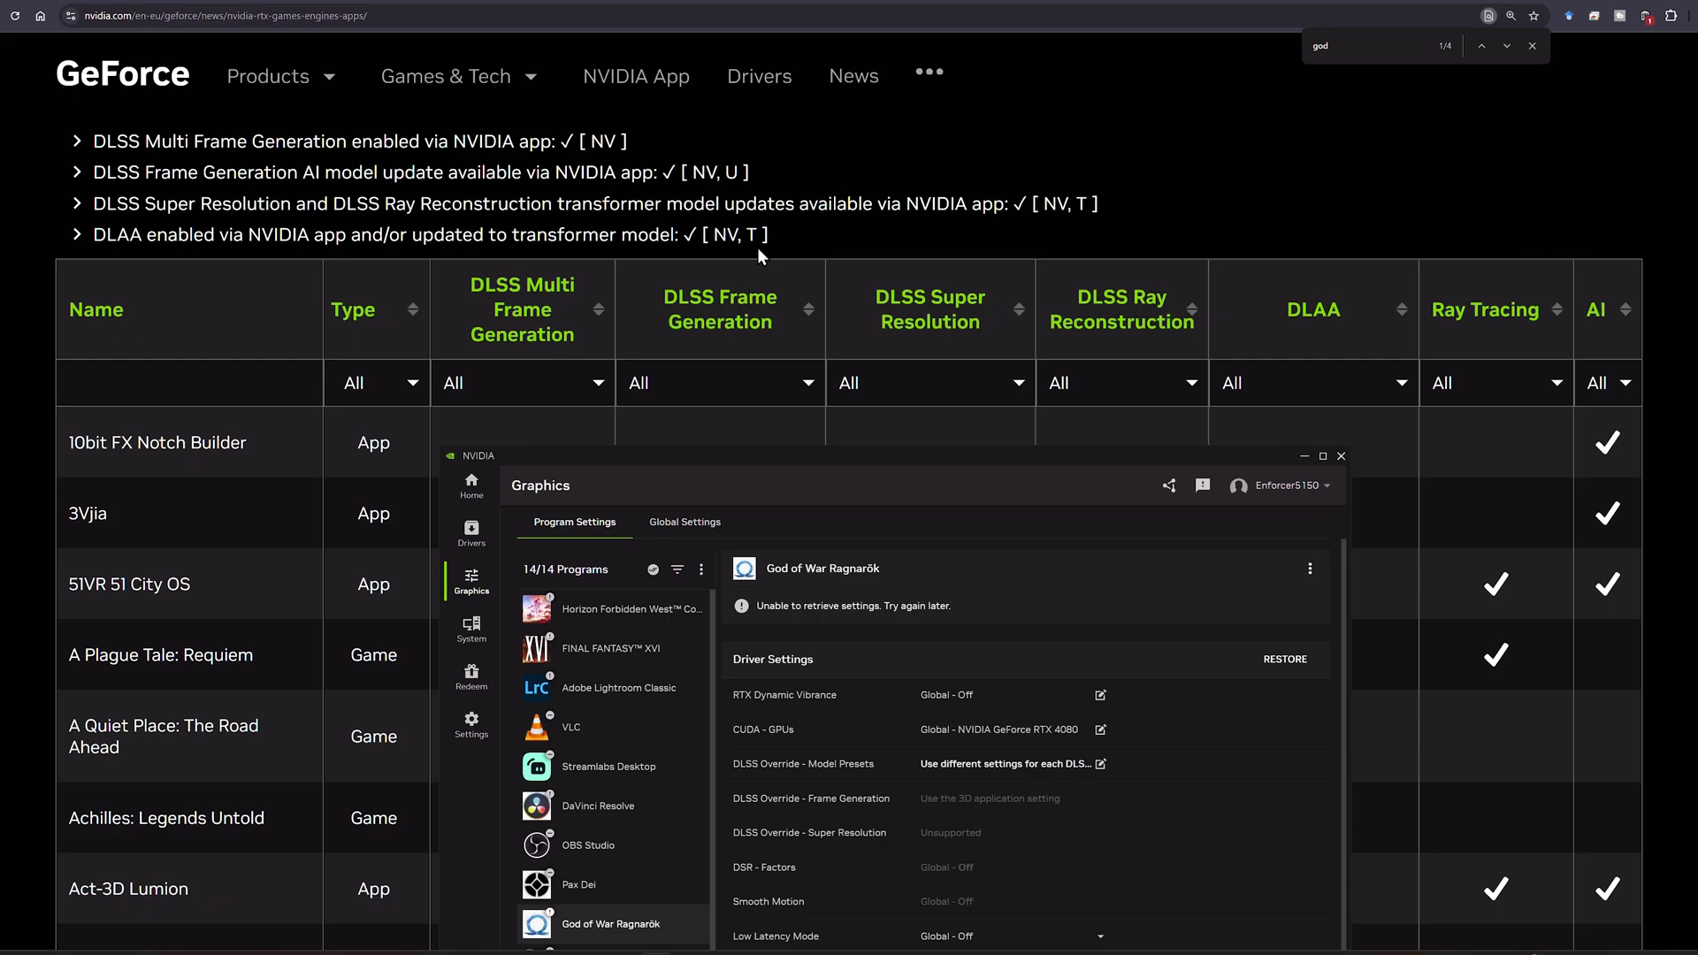
left_click_drag(868, 460, 689, 173)
double_click(690, 174)
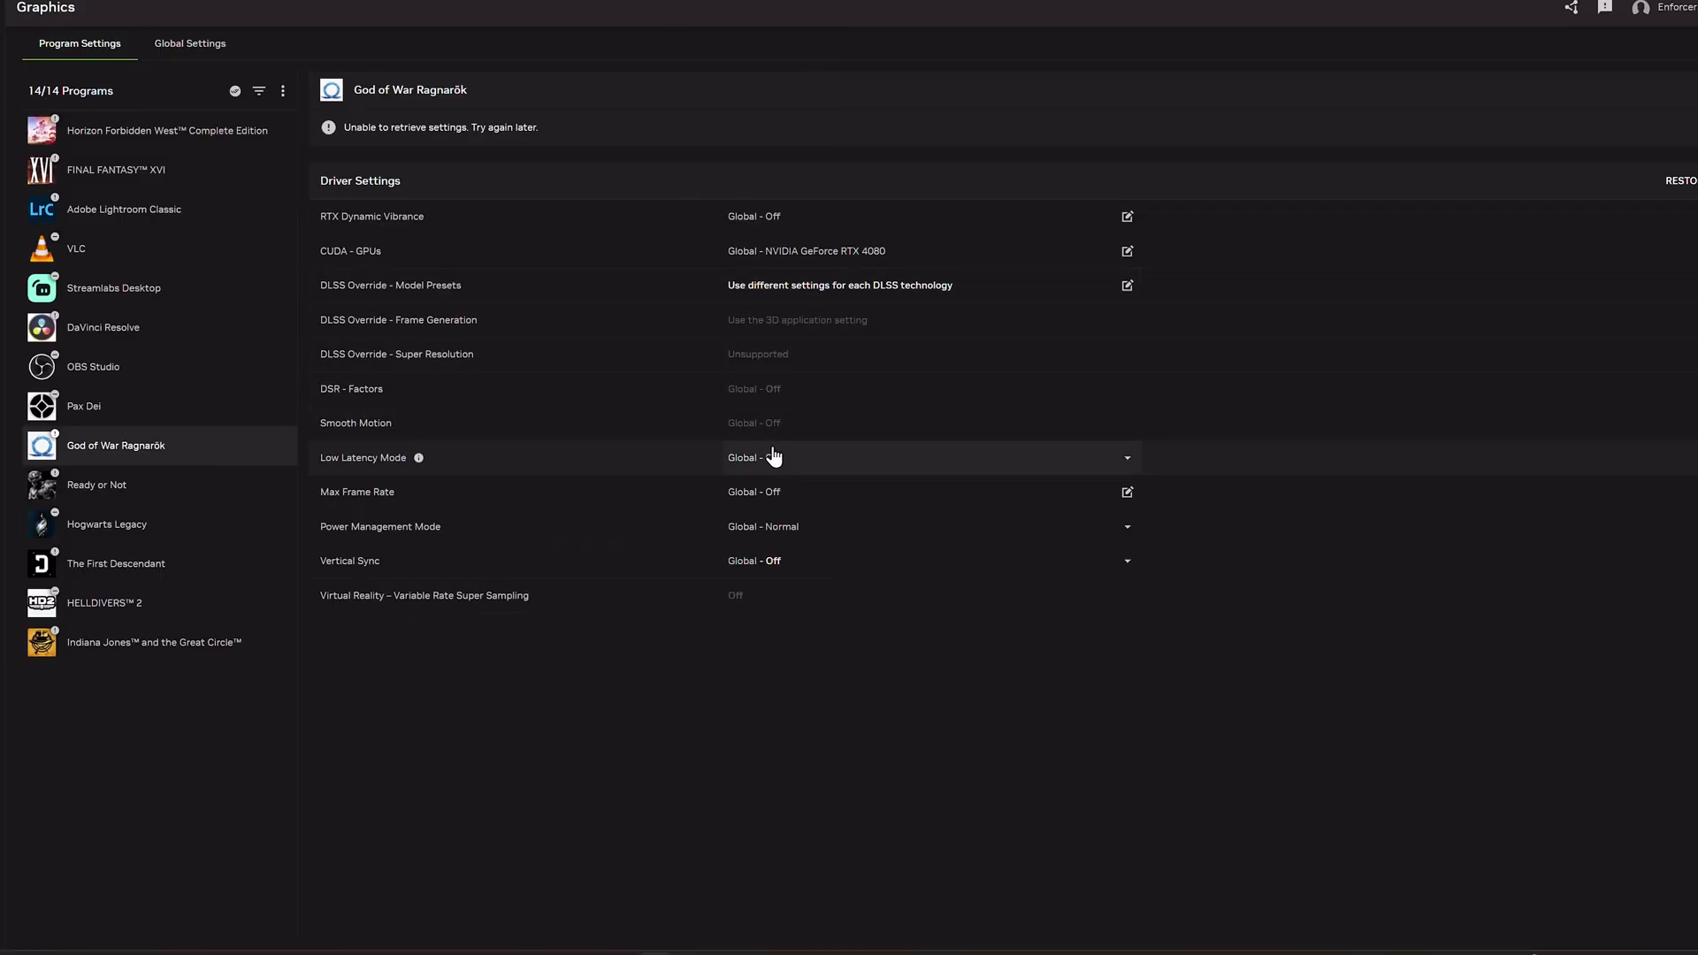
- Review God of War Ragnarök's DLSS Override model presets, selecting Latest for Frame Generation, and cancel the dialog
left_click(822, 284)
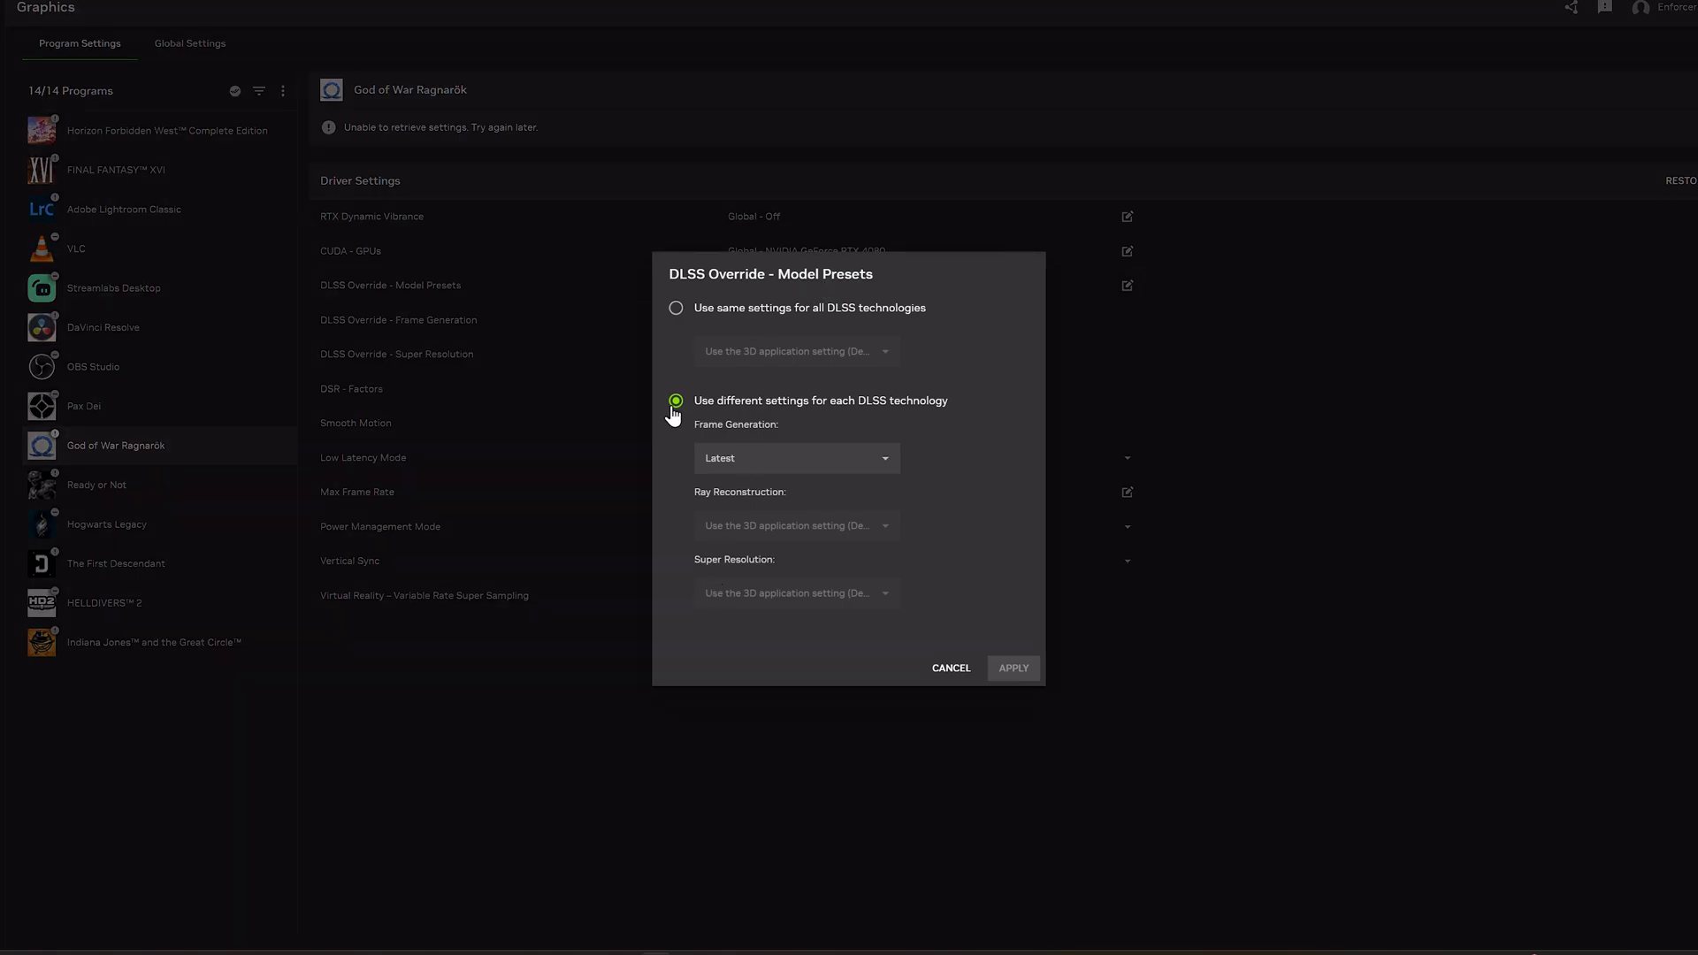
left_click(753, 459)
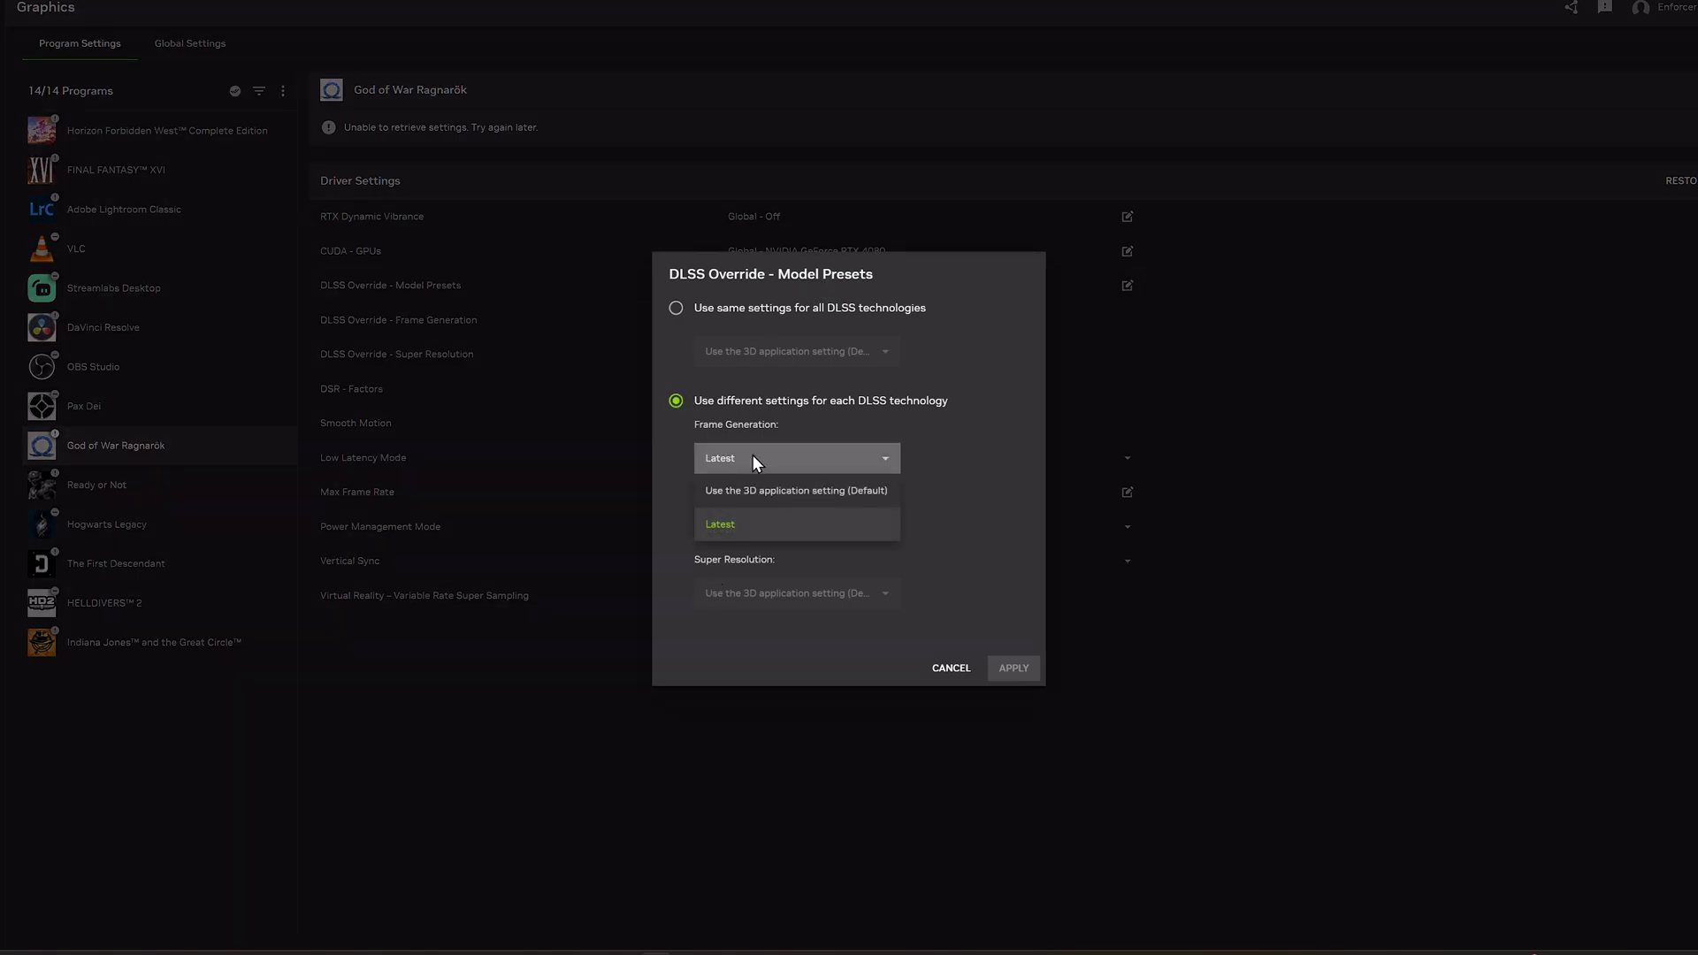
left_click(753, 459)
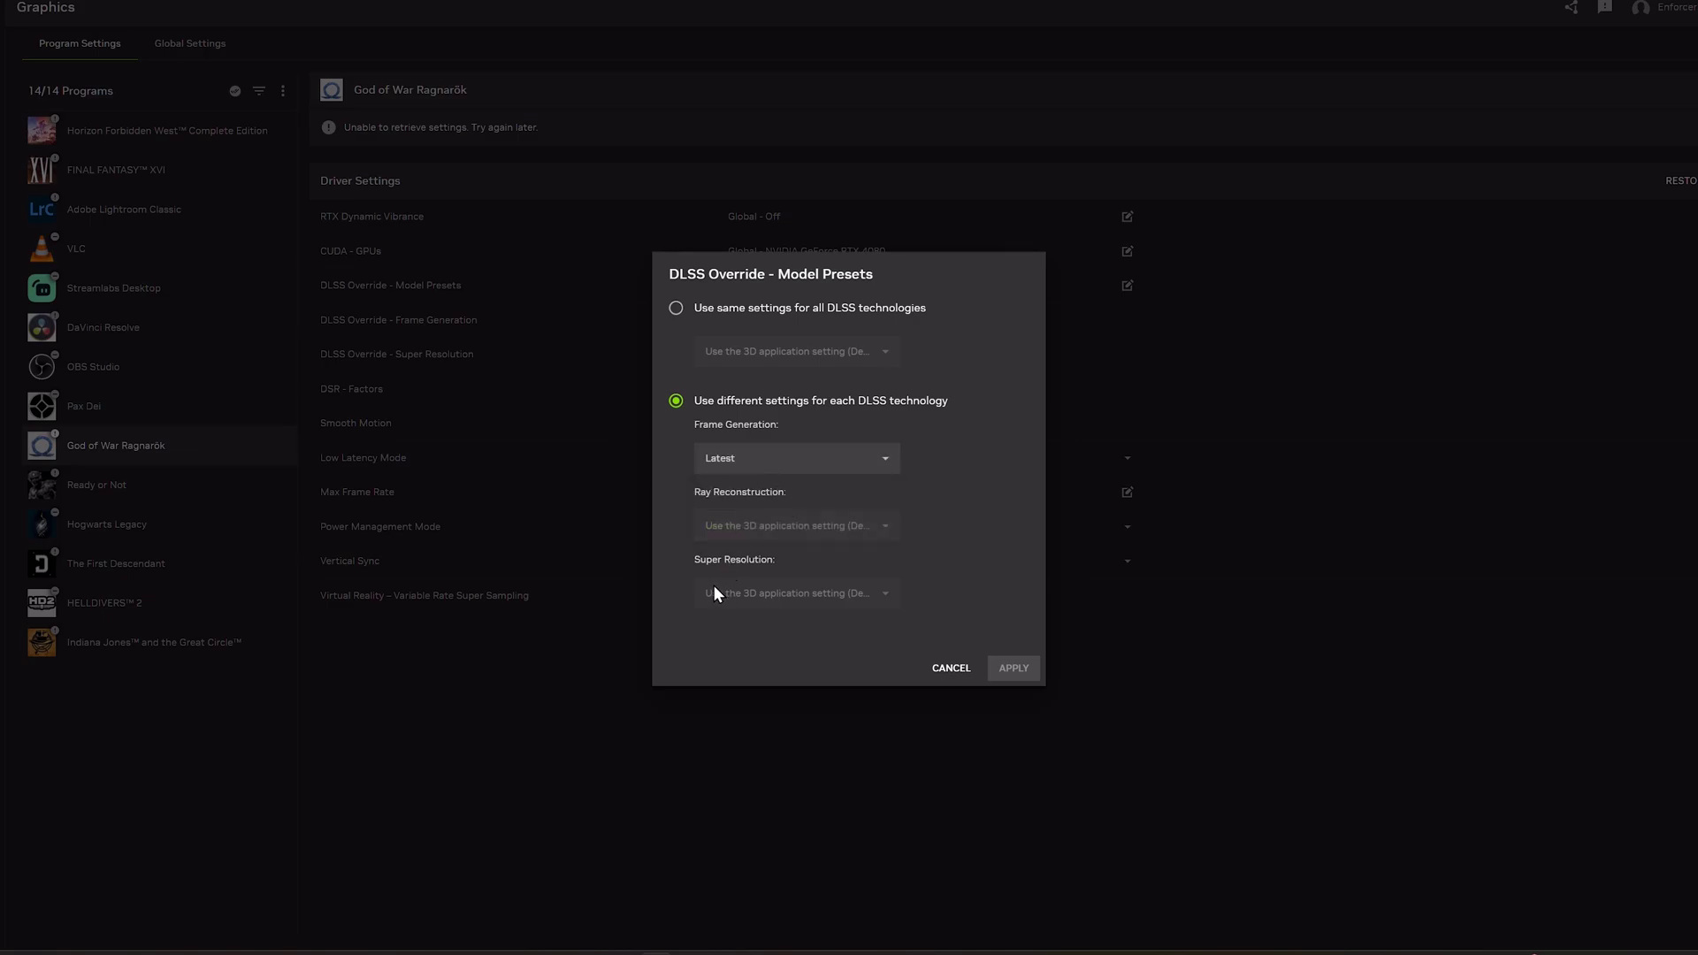
left_click(720, 456)
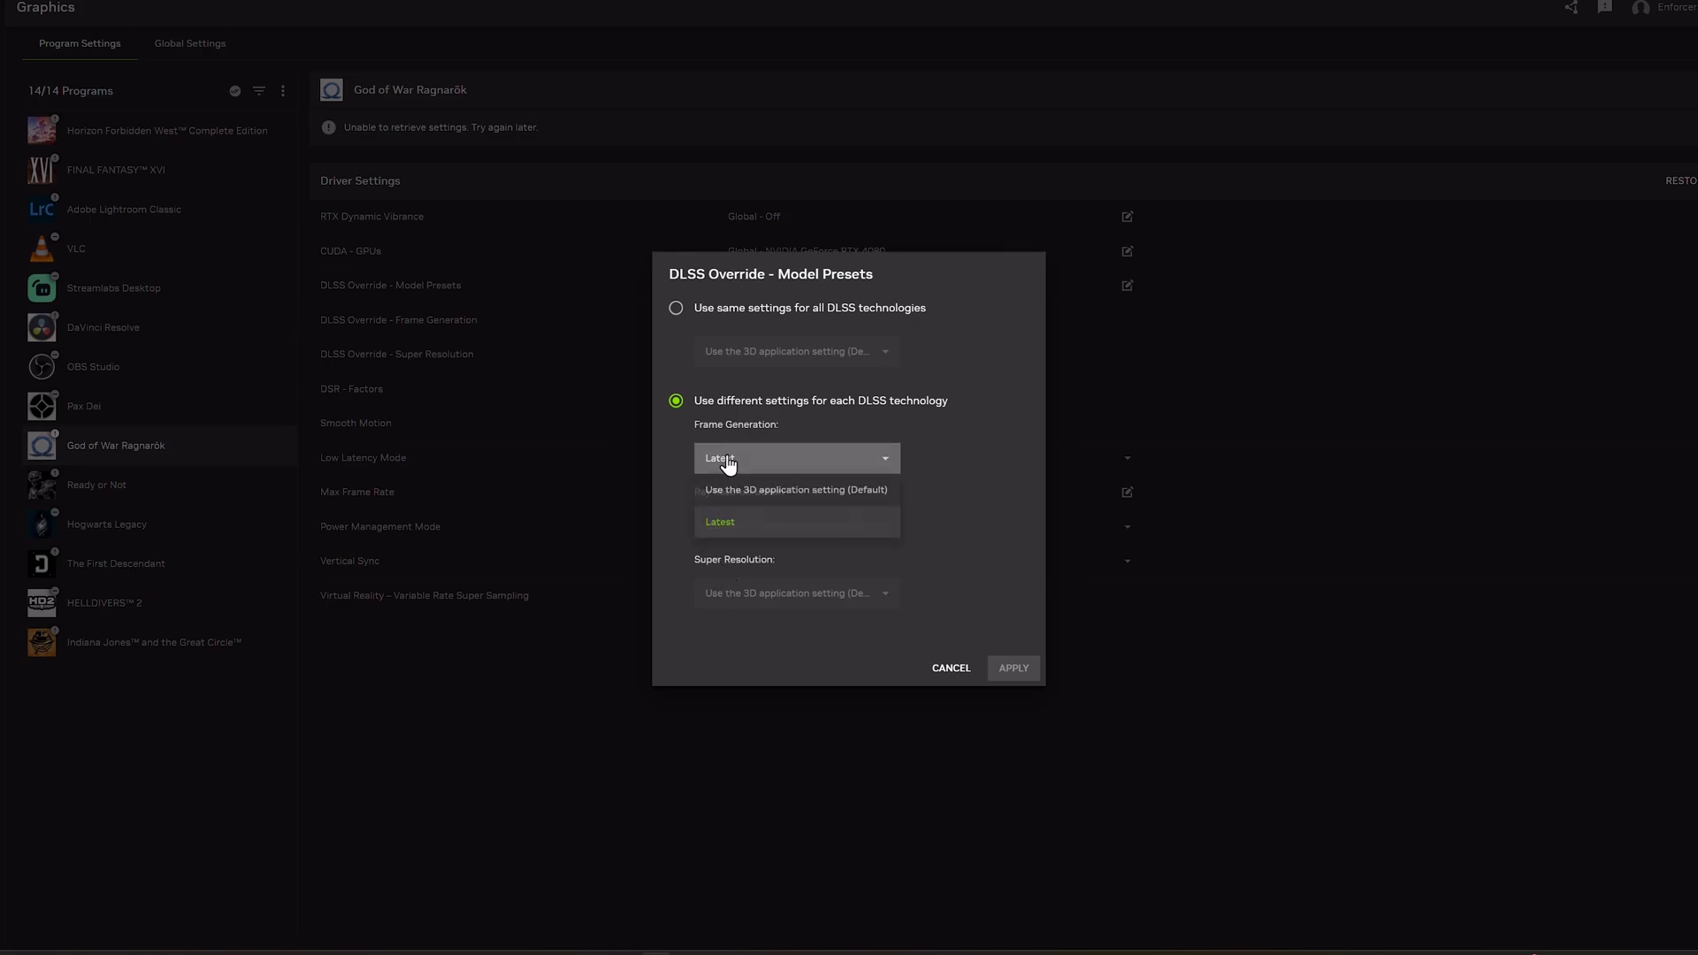
left_click(731, 527)
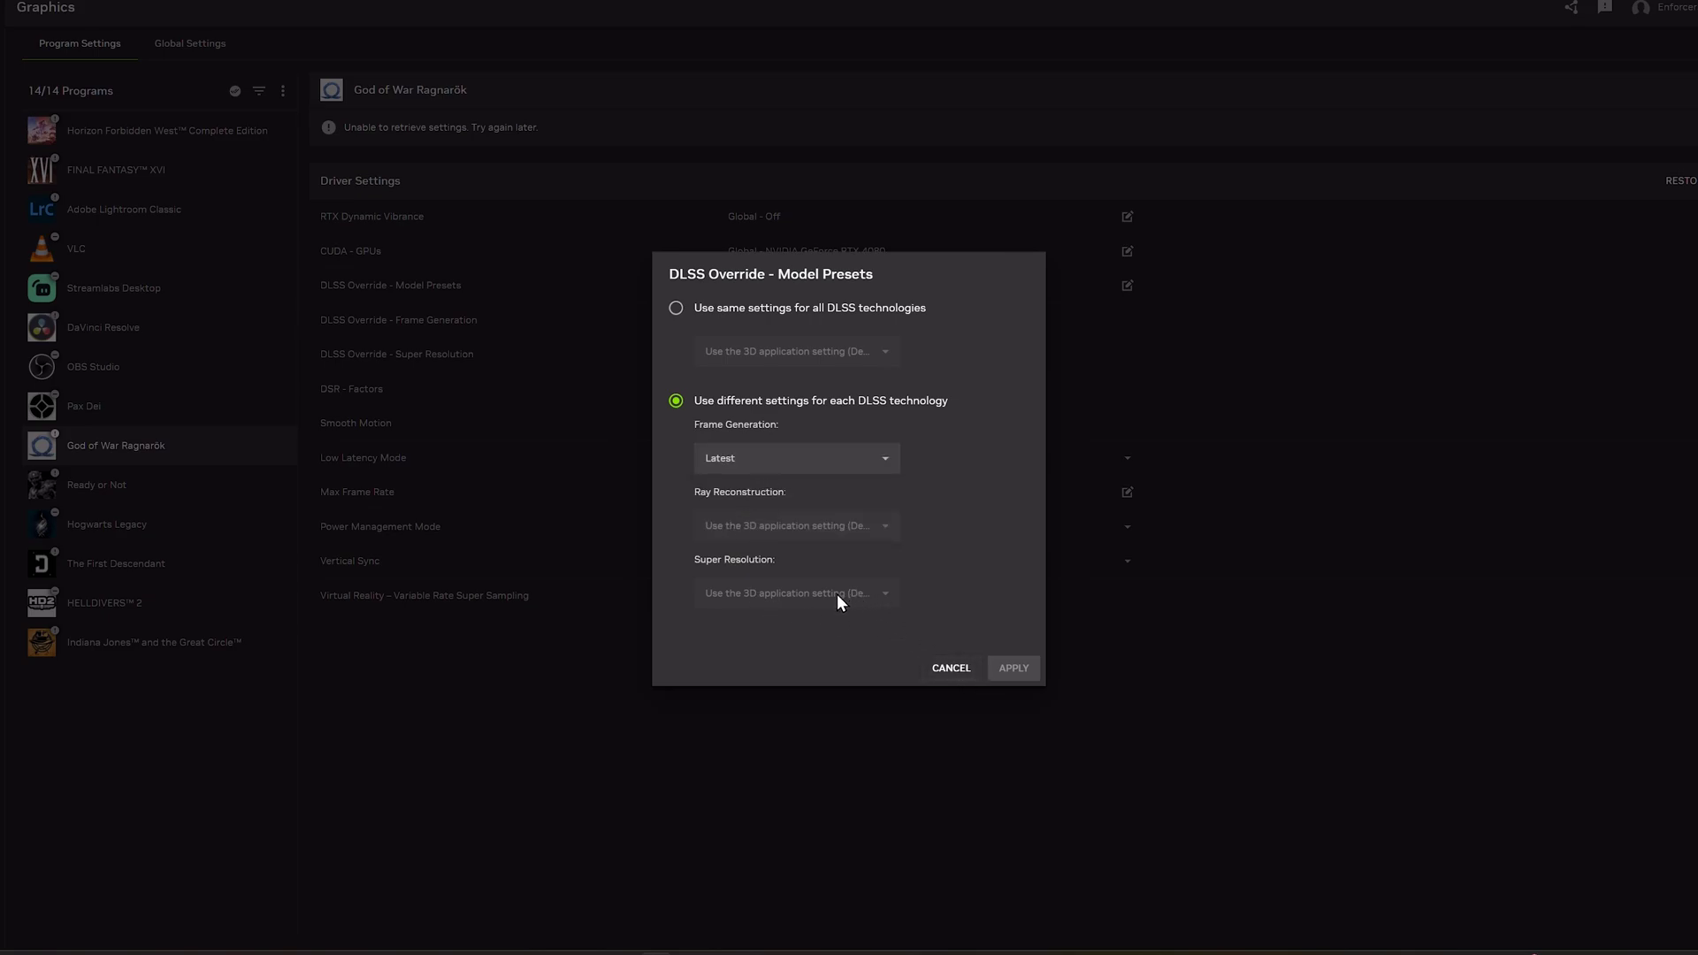
left_click(942, 670)
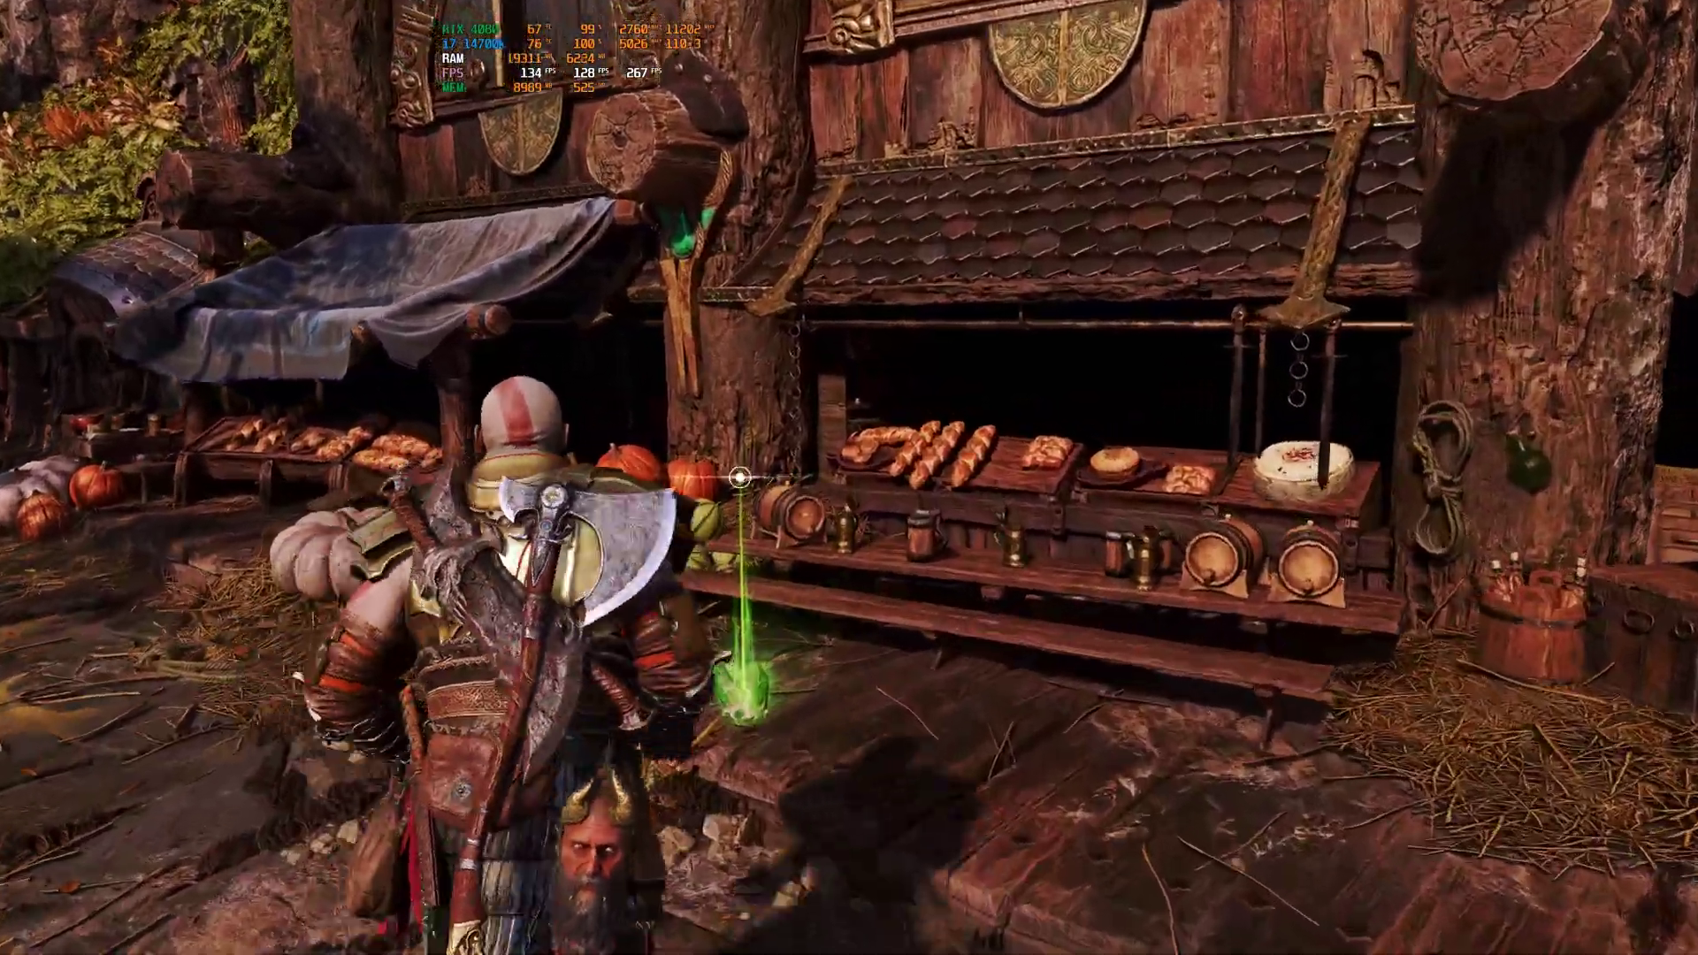
- Switch to God of War Ragnarök and open its Graphics & Camera settings at the Frame Gen option
key("e")
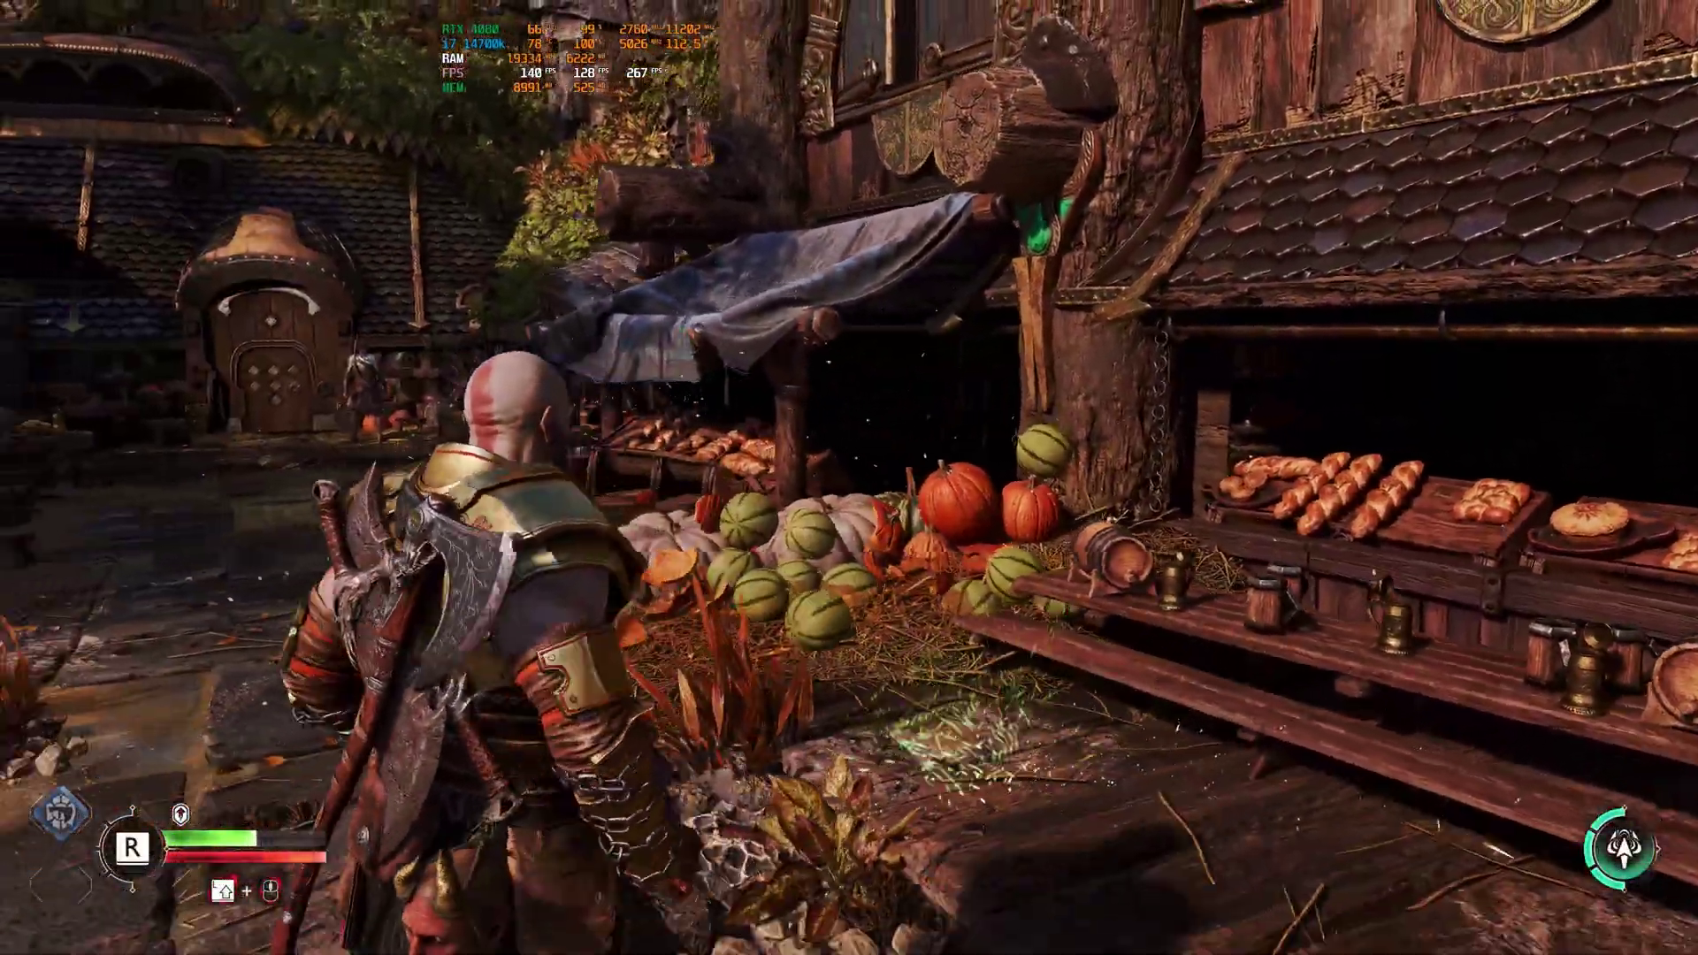
key("Escape")
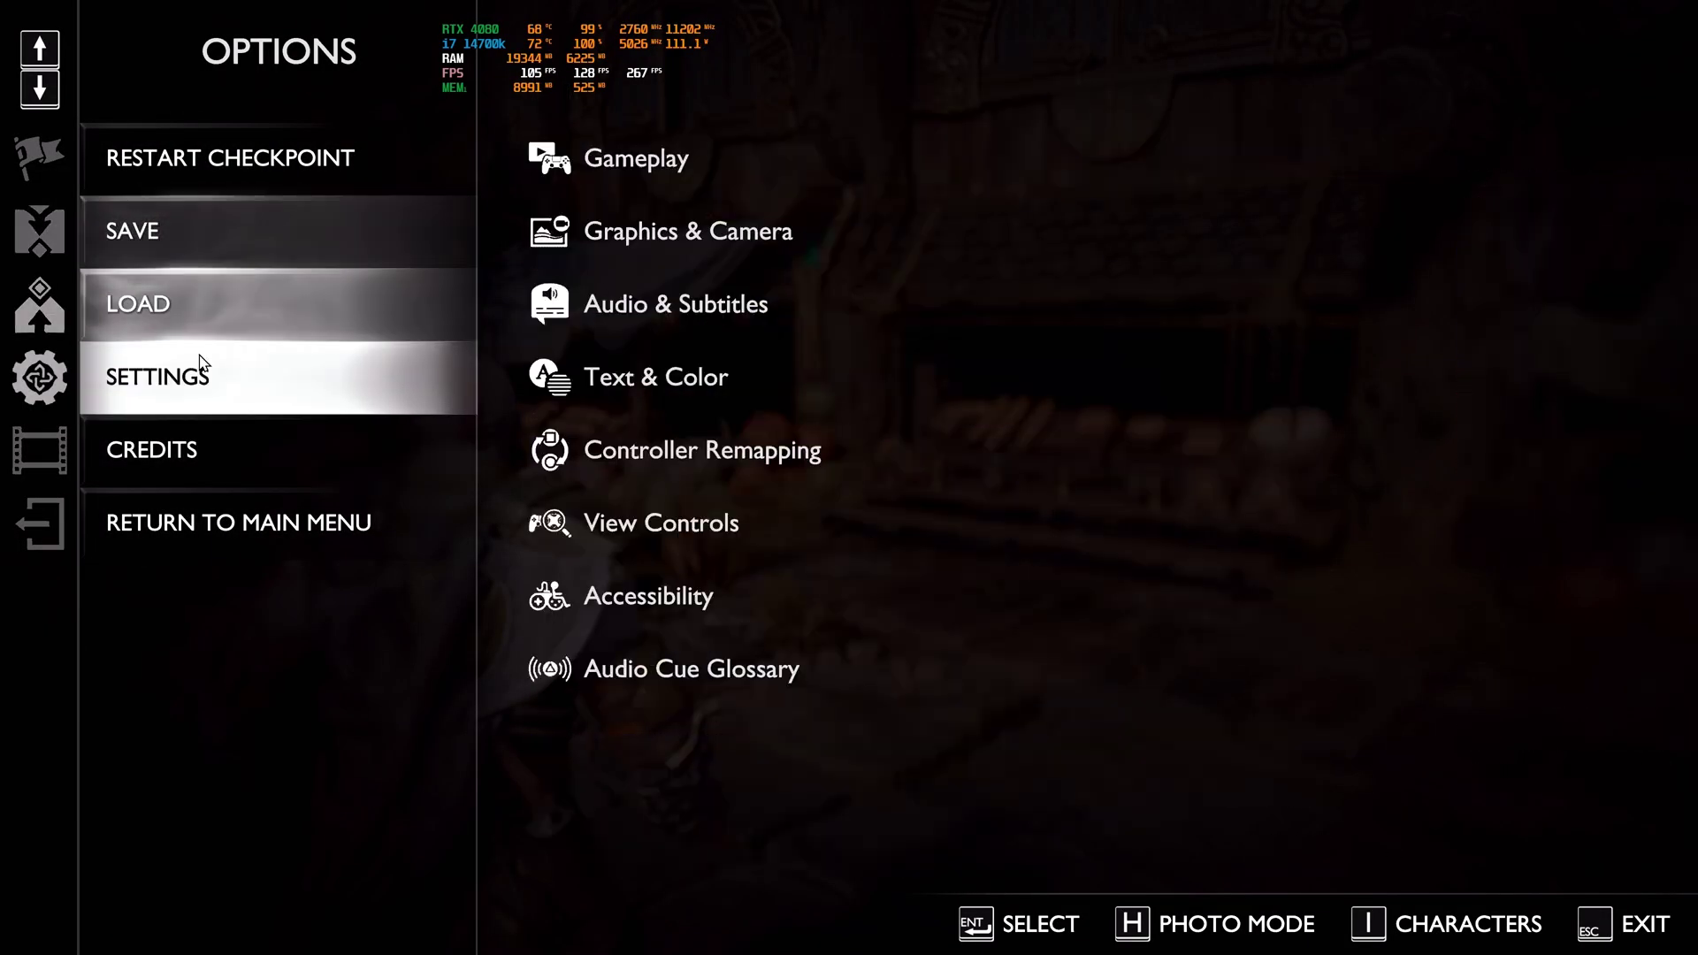
left_click(198, 370)
left_click(258, 243)
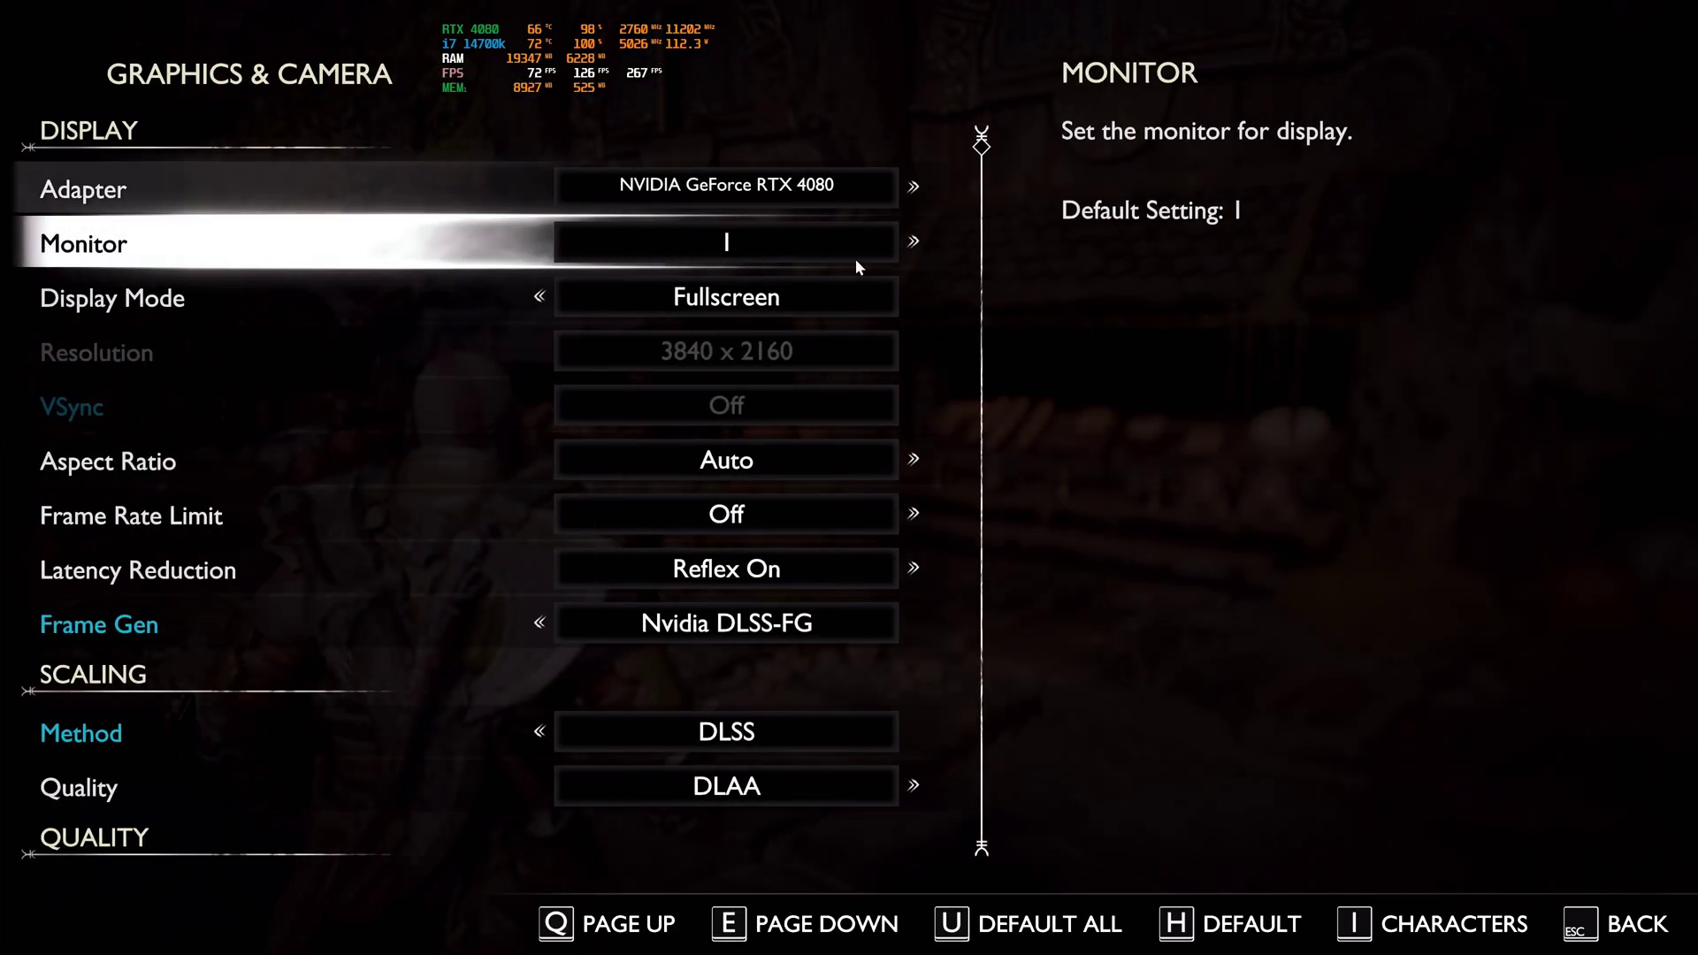
scroll(663, 495, "down", 3)
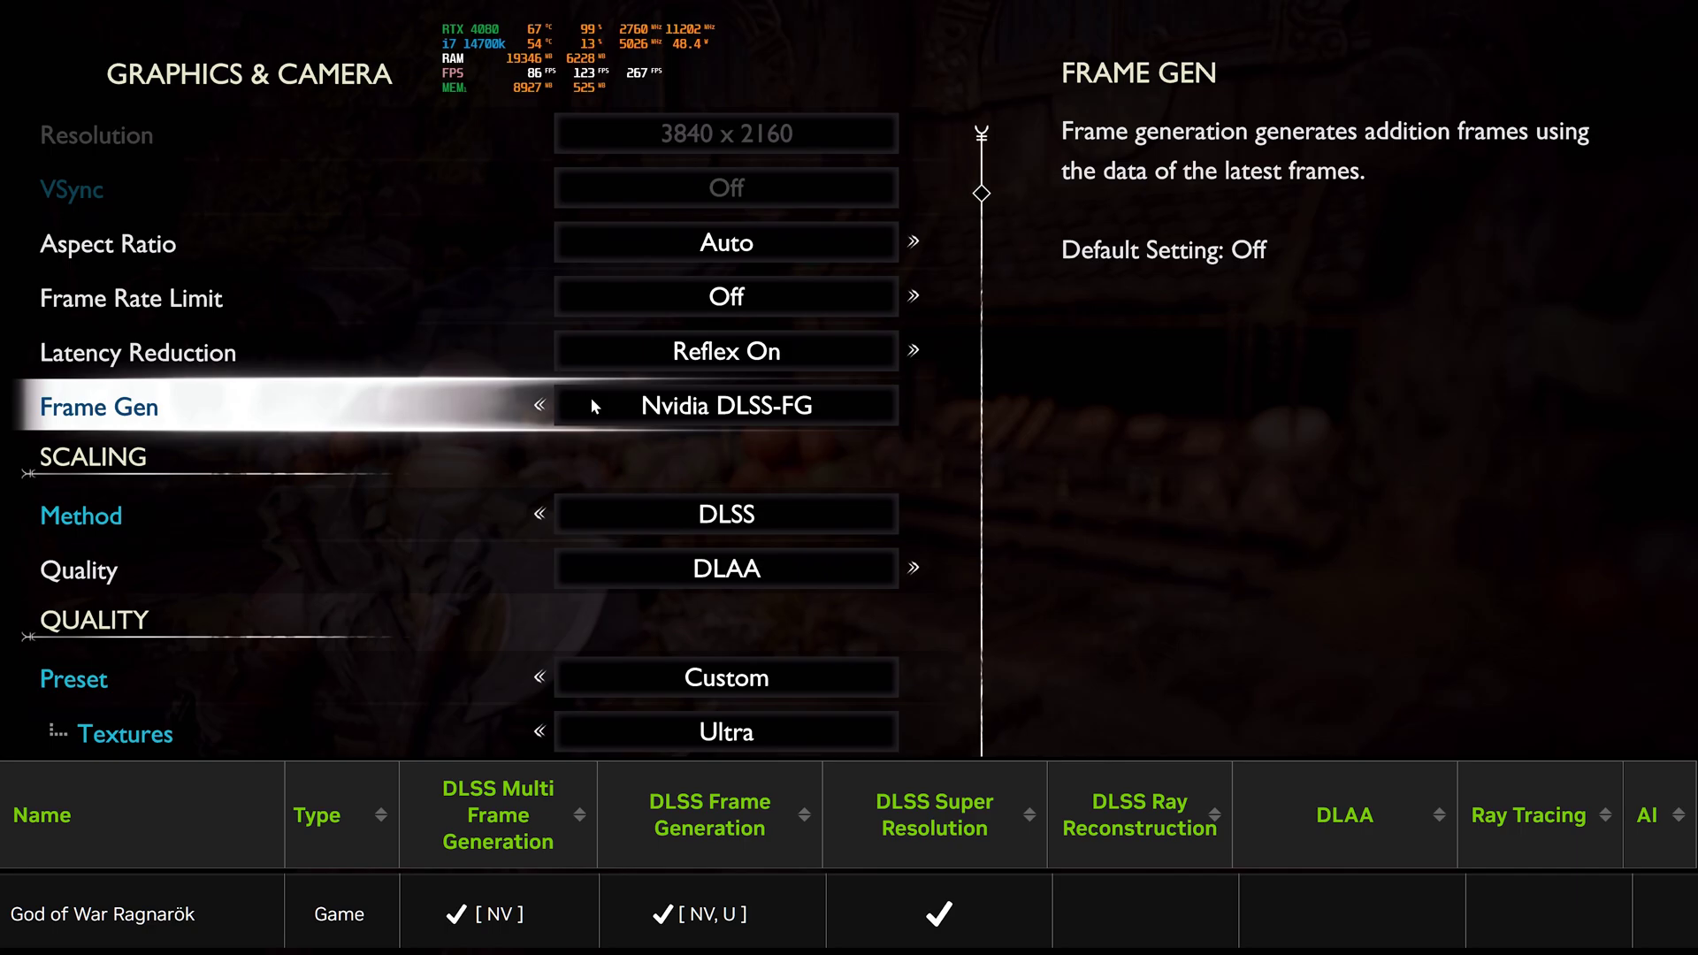
- Try Frame Gen at AMD FSR-FG and Off, and return it to Nvidia DLSS-FG
left_click(540, 405)
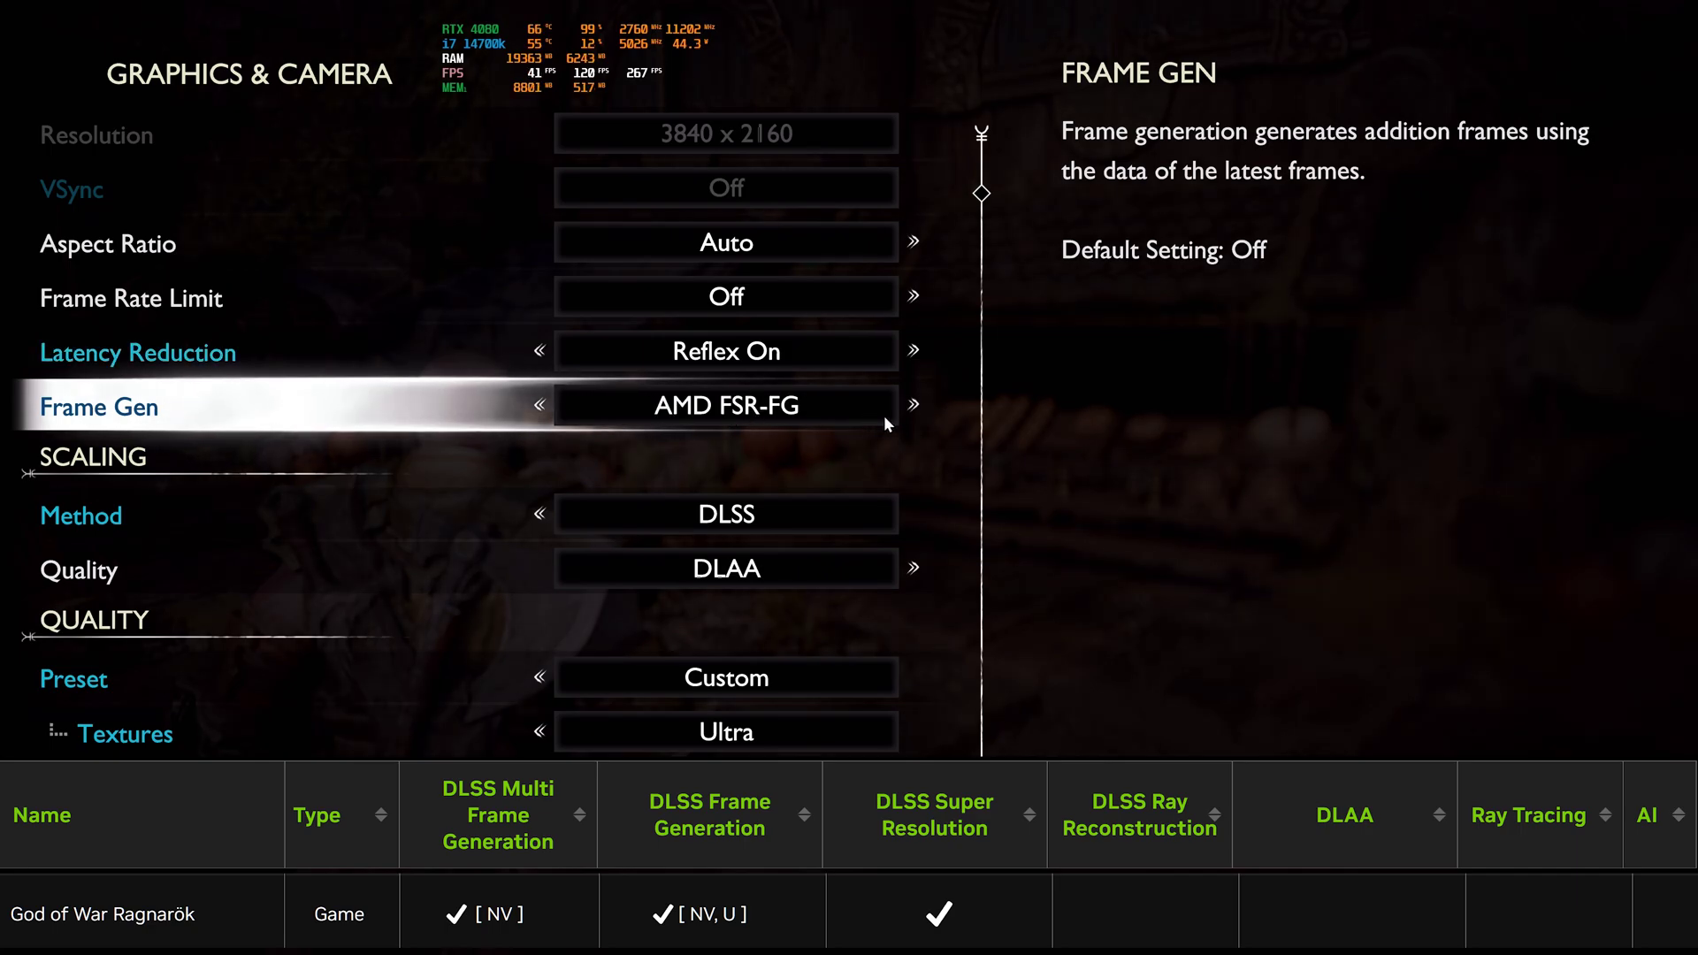
left_click(547, 404)
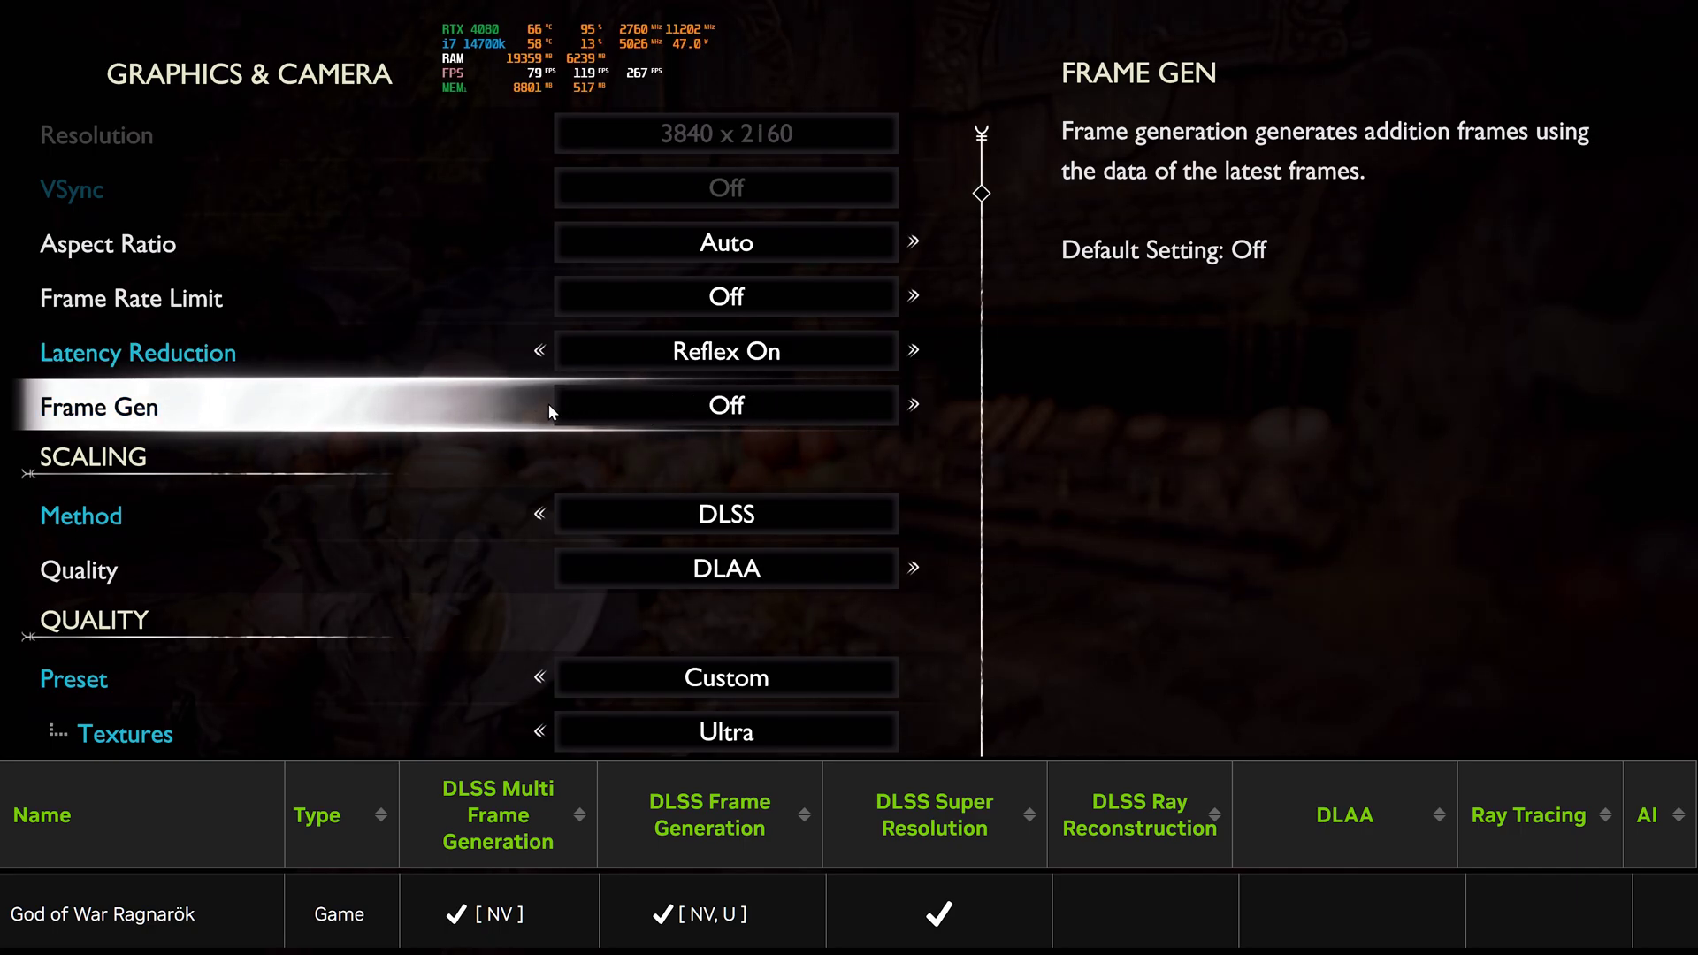
left_click(923, 411)
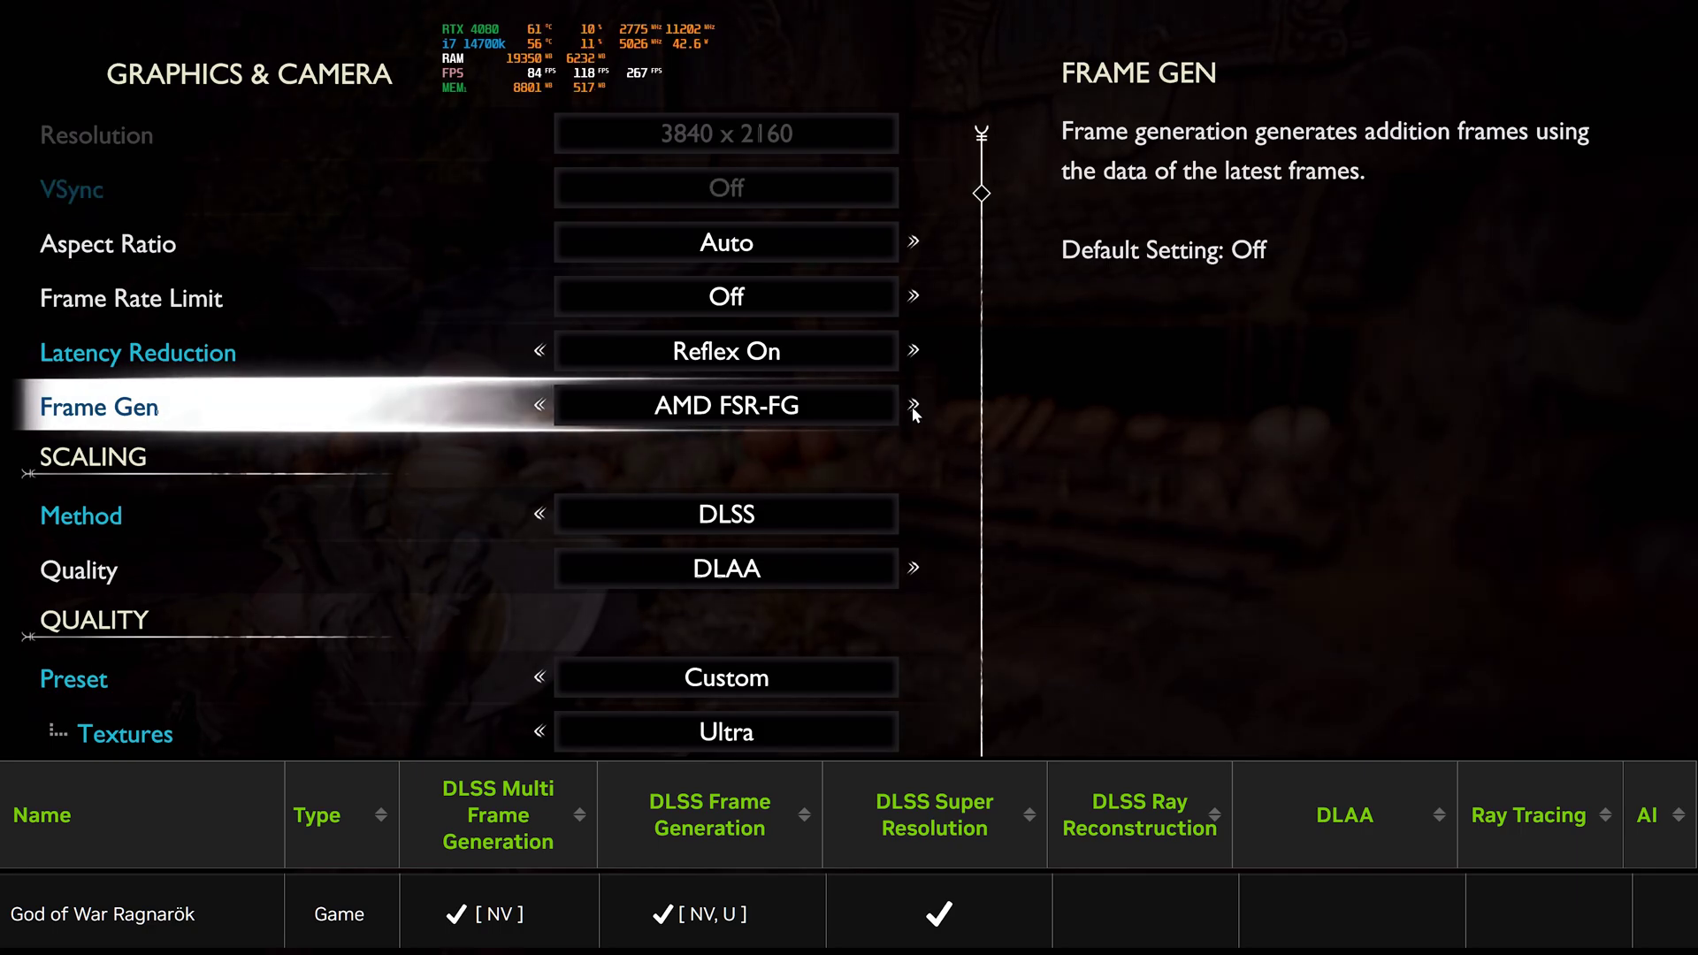
left_click(919, 409)
left_click(537, 404)
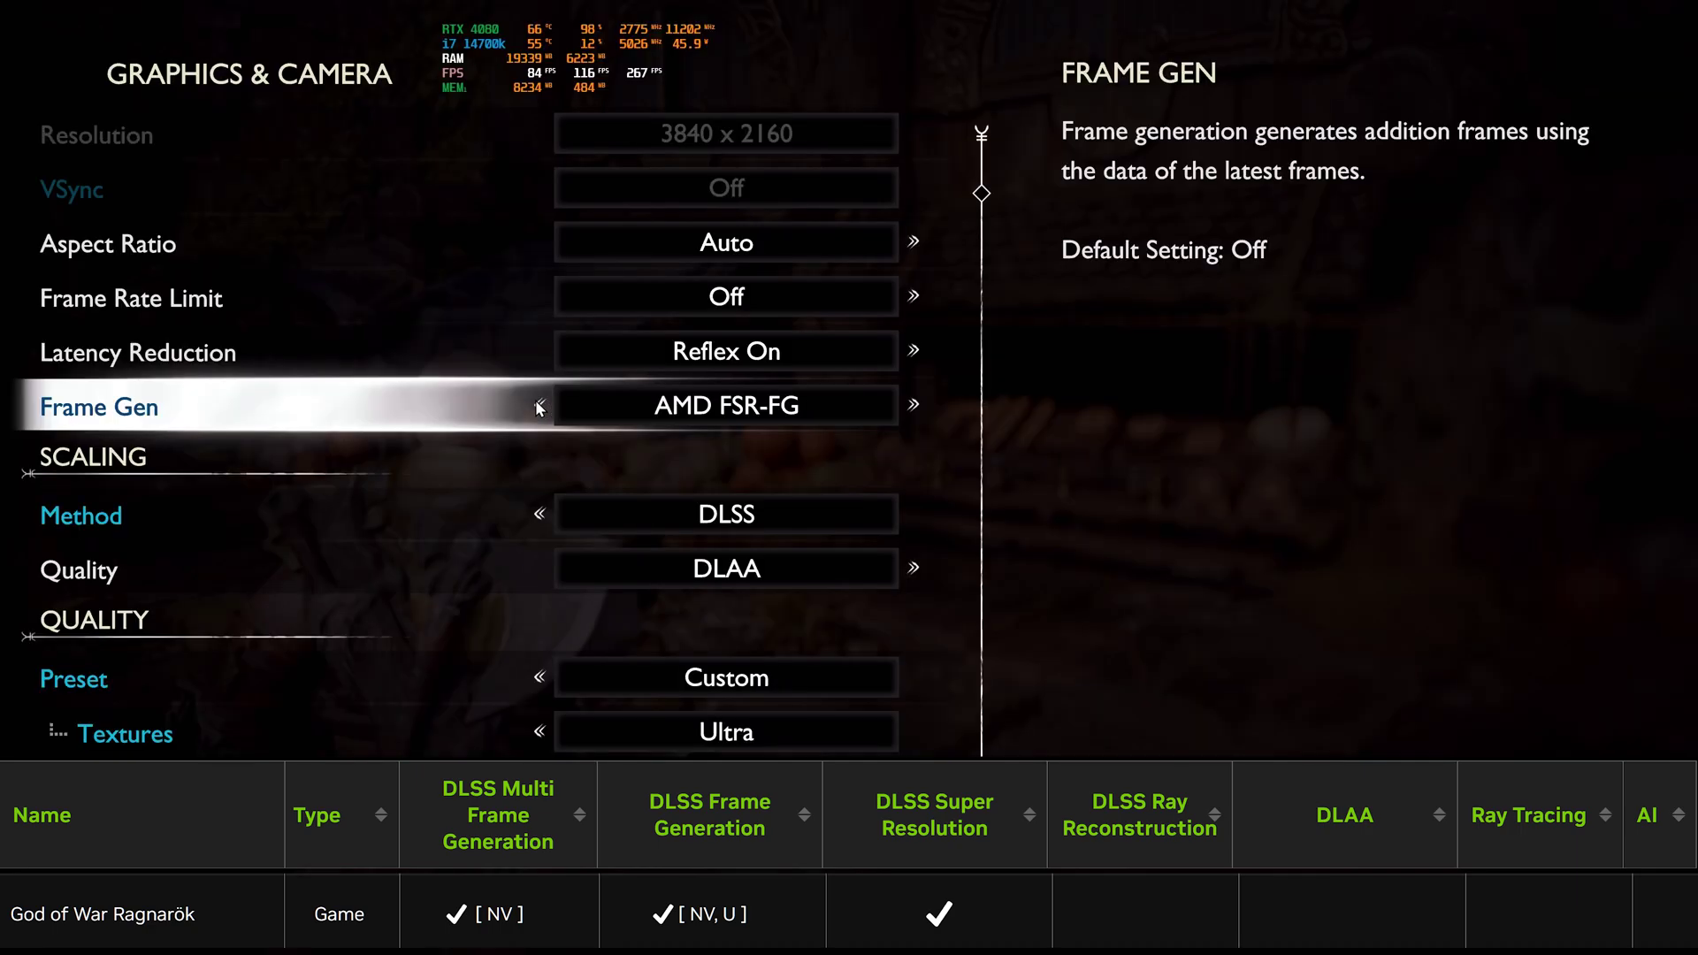
left_click(912, 409)
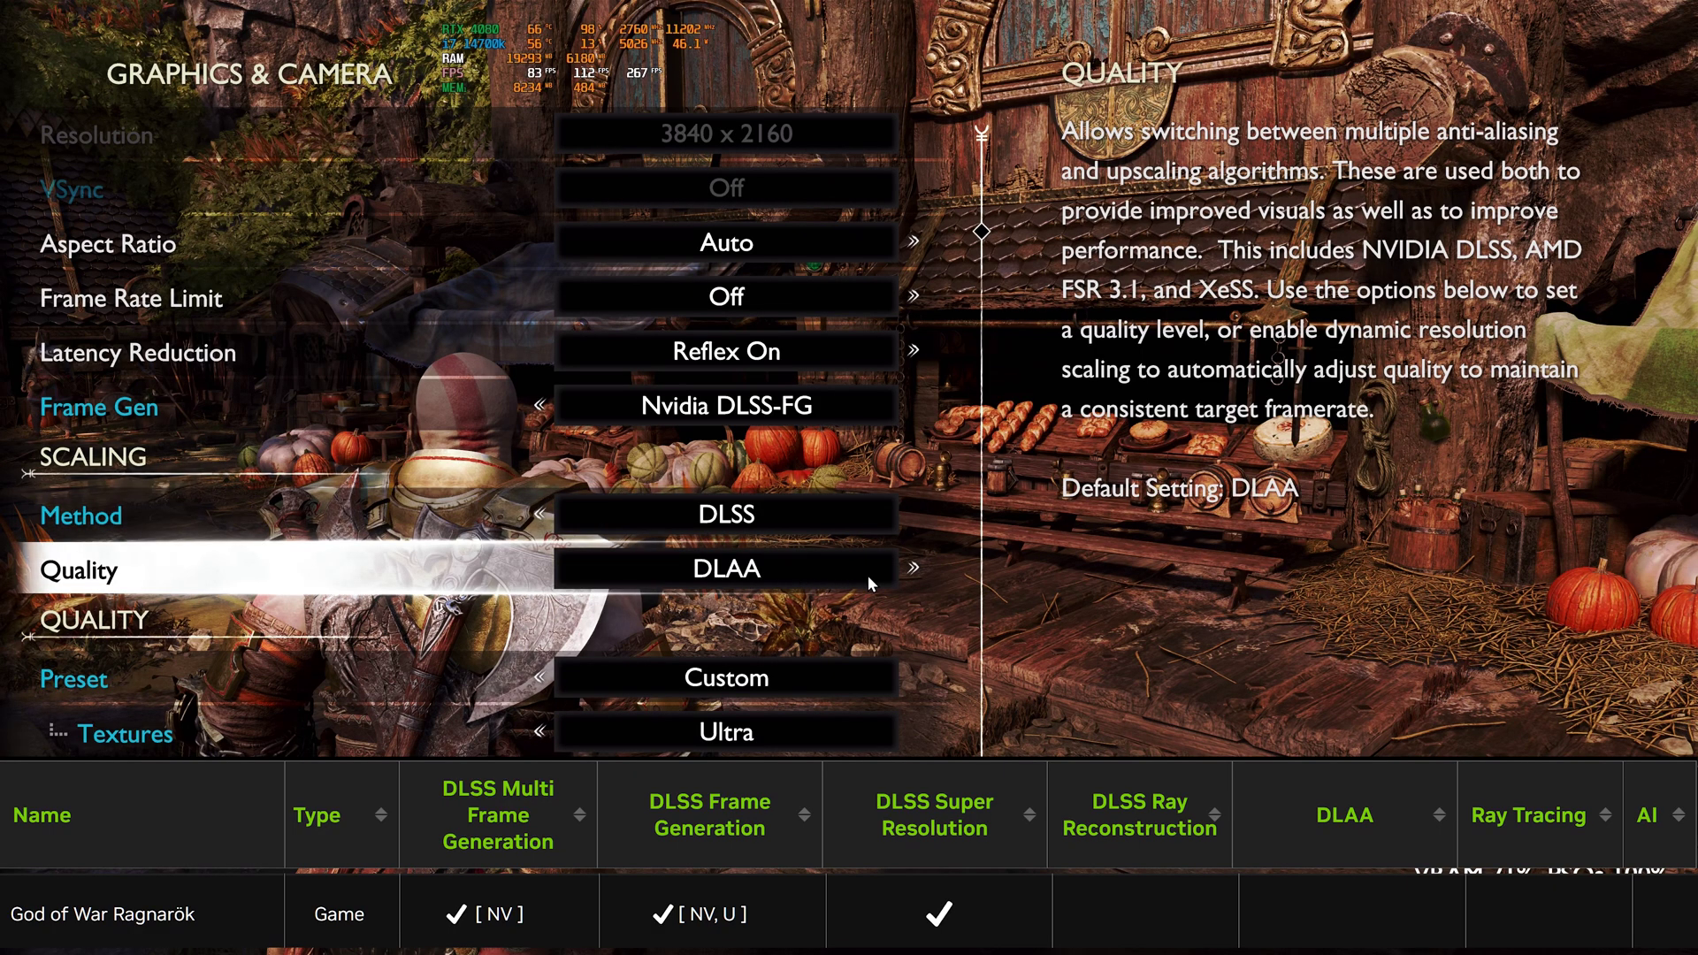
- Set the DLSS scaling quality to Performance and resume the game
left_click(914, 570)
left_click(913, 570)
left_click(914, 569)
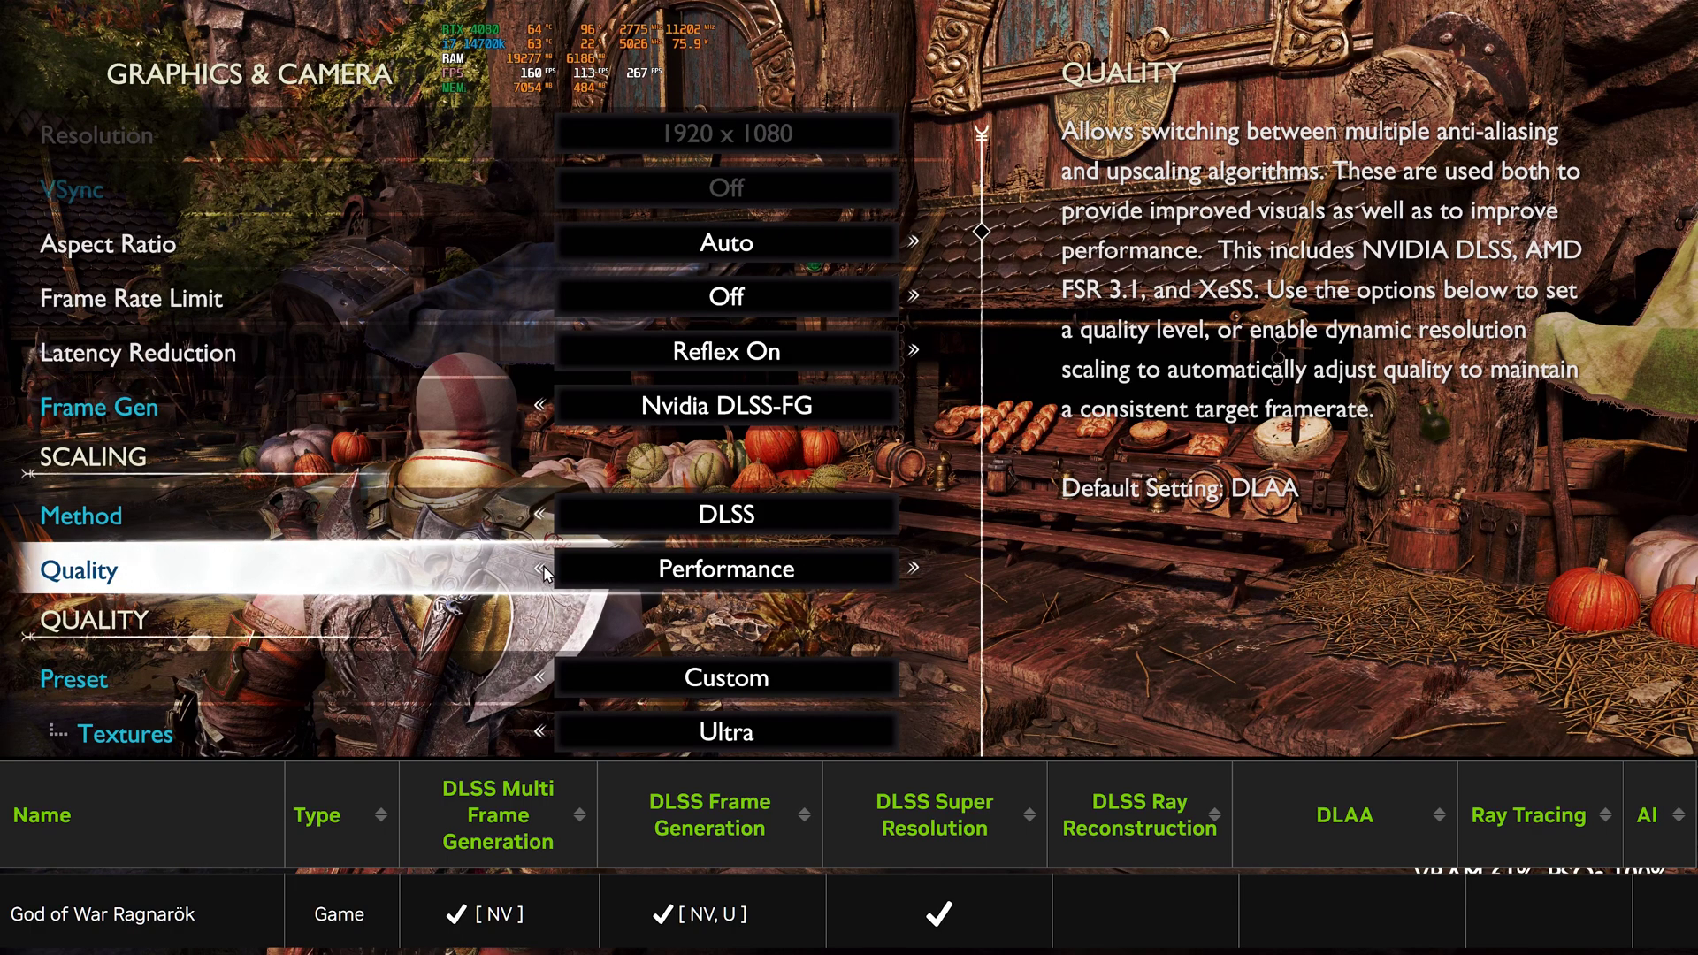
left_click(541, 570)
left_click(542, 570)
left_click(914, 570)
left_click(913, 569)
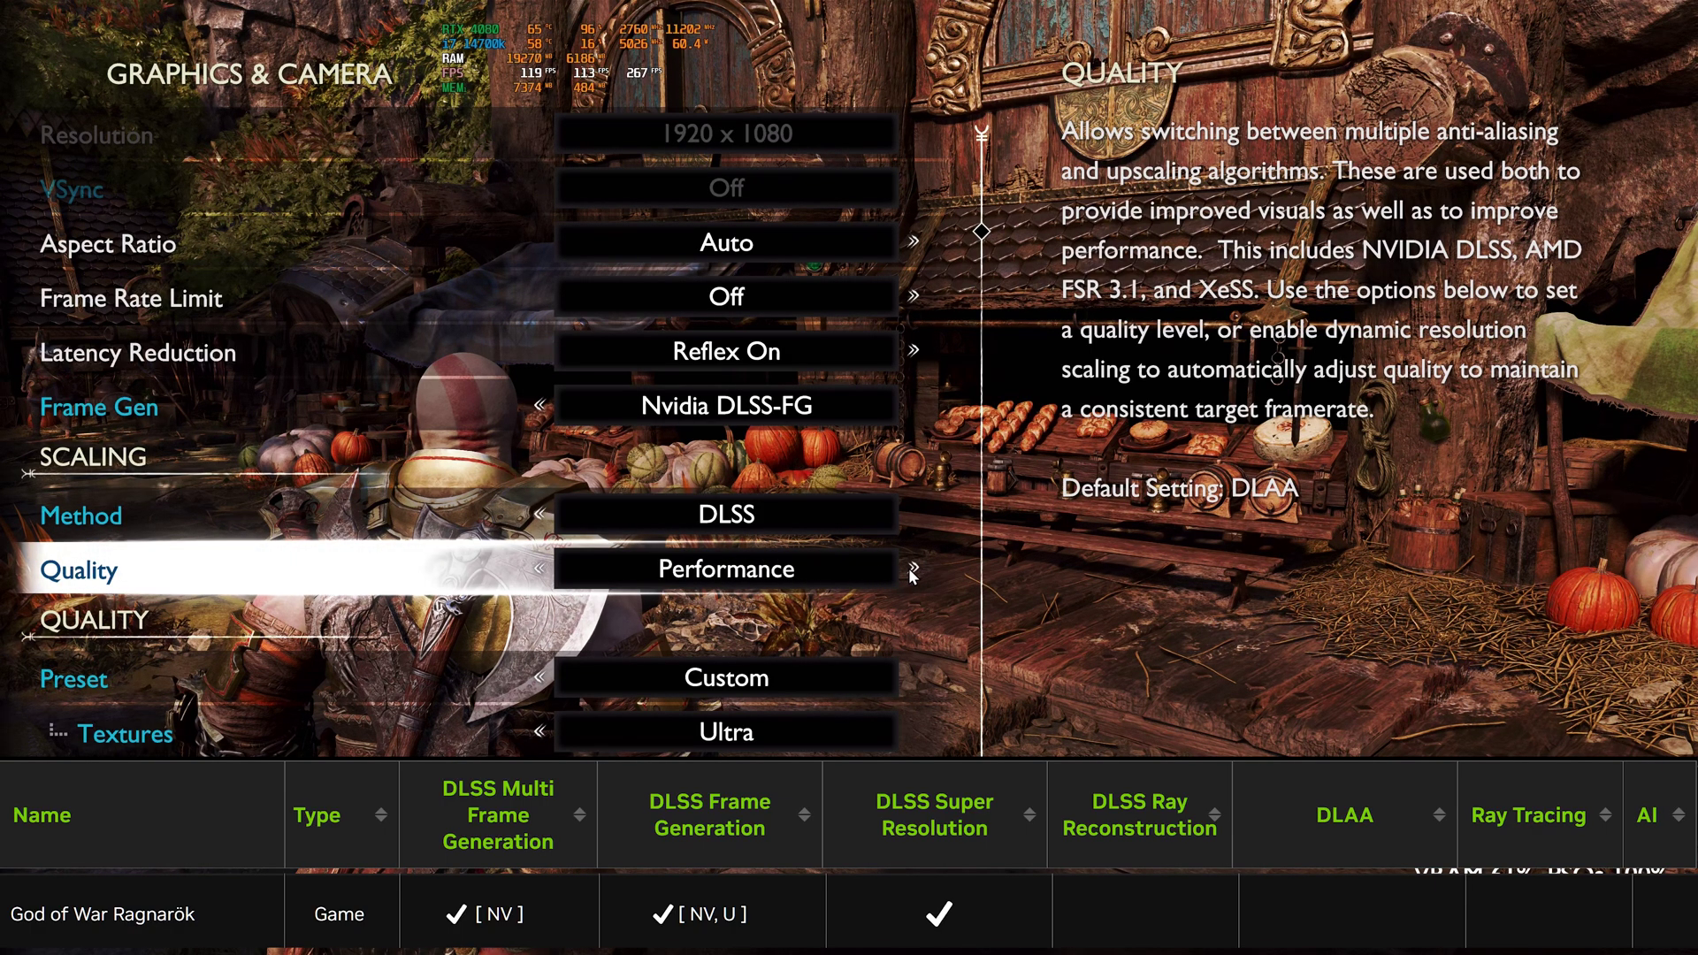
key("Escape")
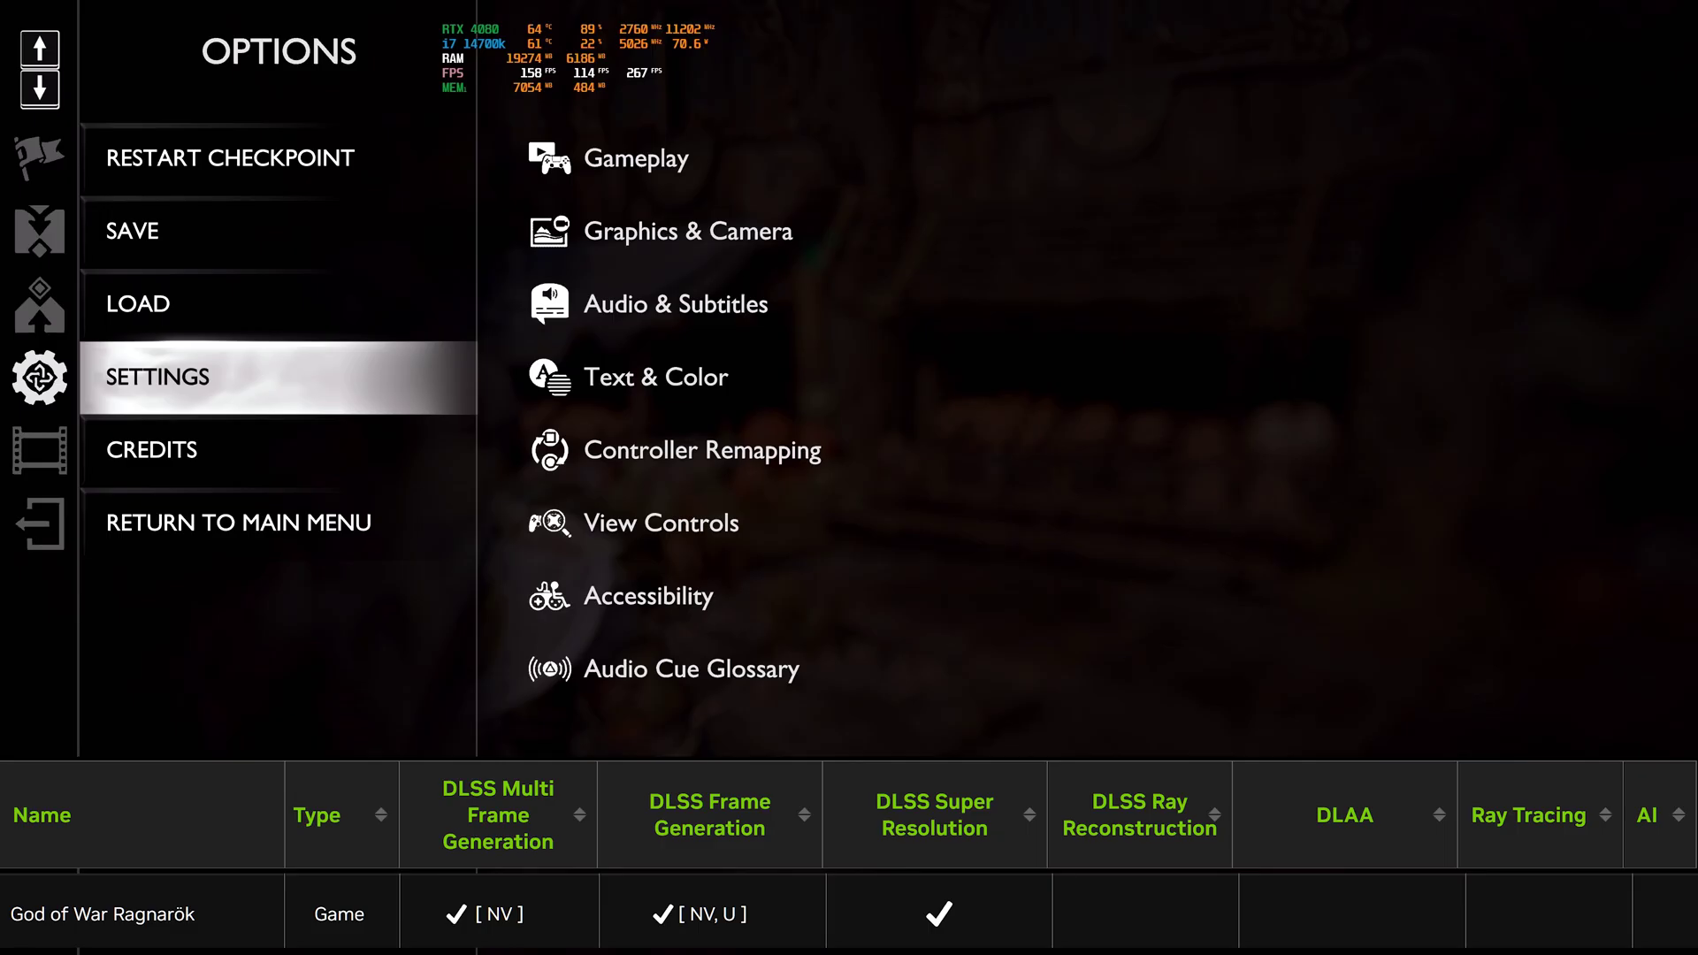
key("Escape")
key("w")
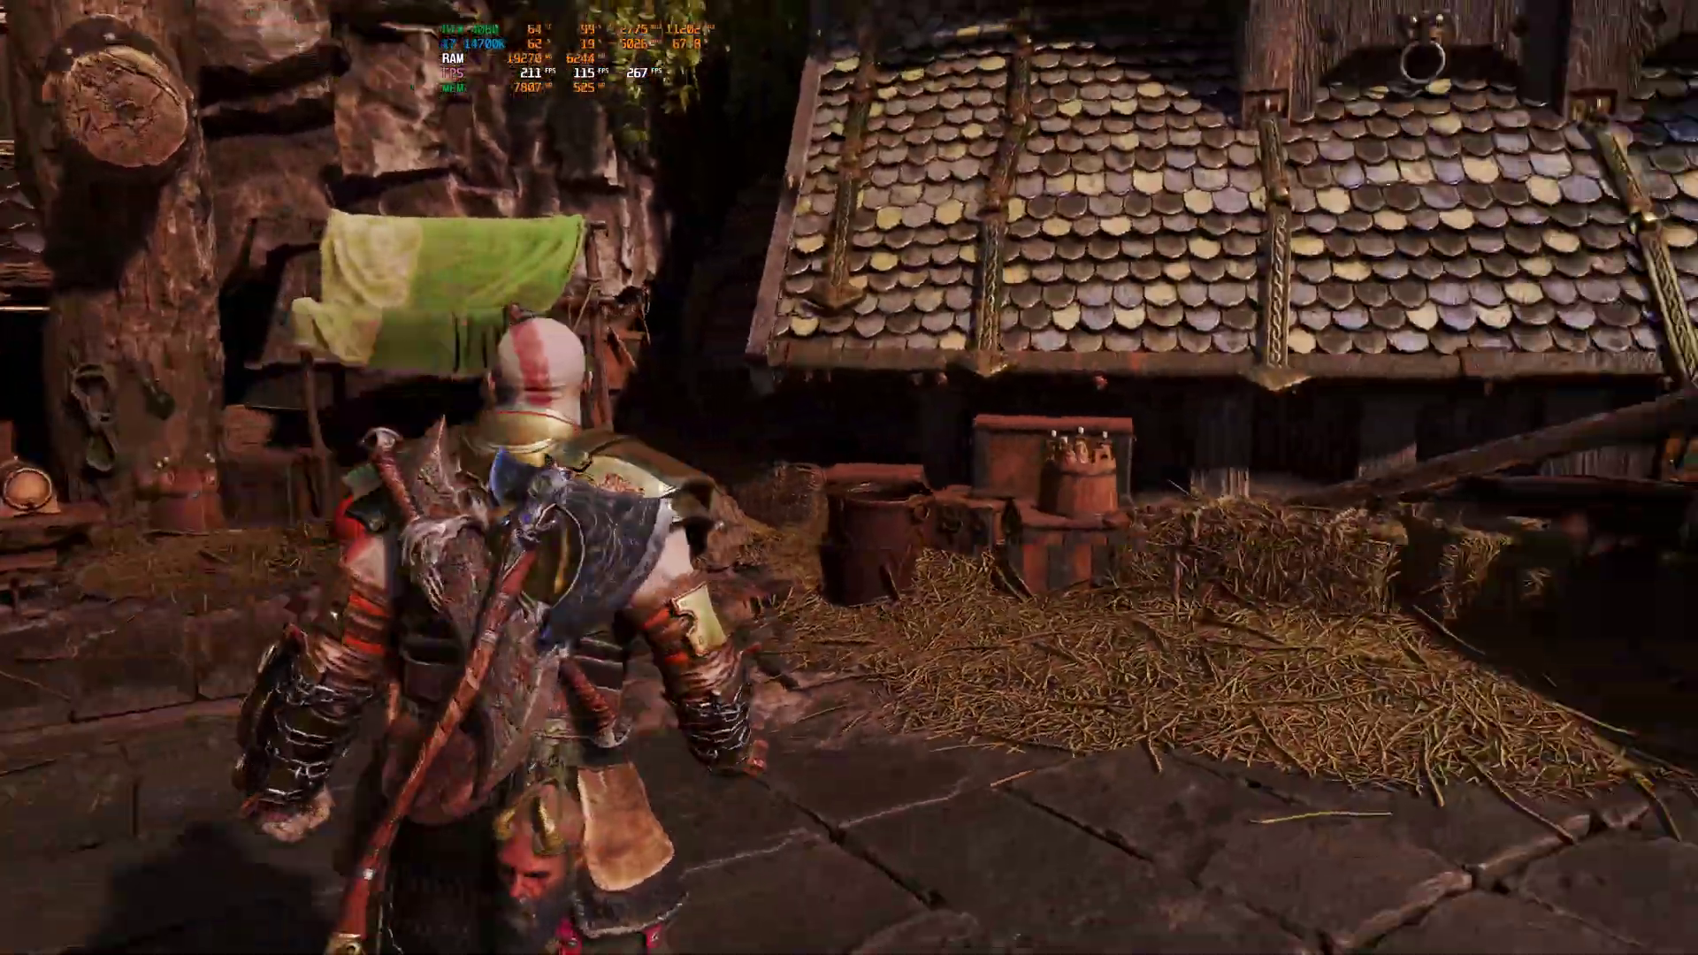
key("d")
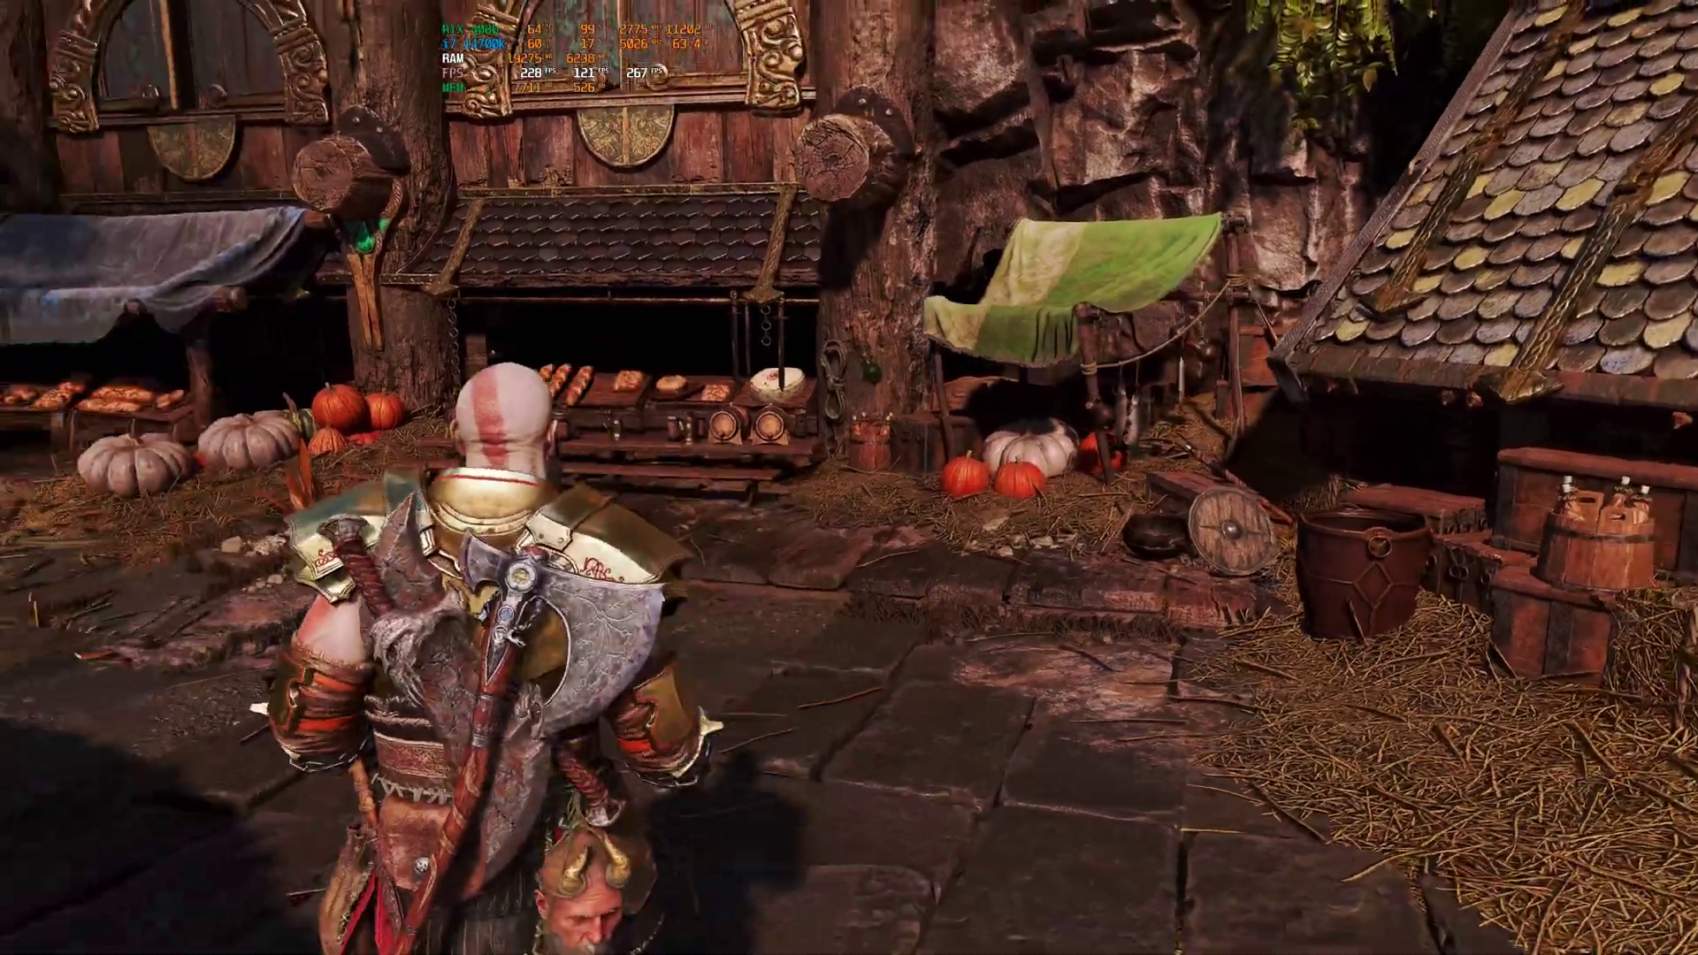
key("w")
key("w")
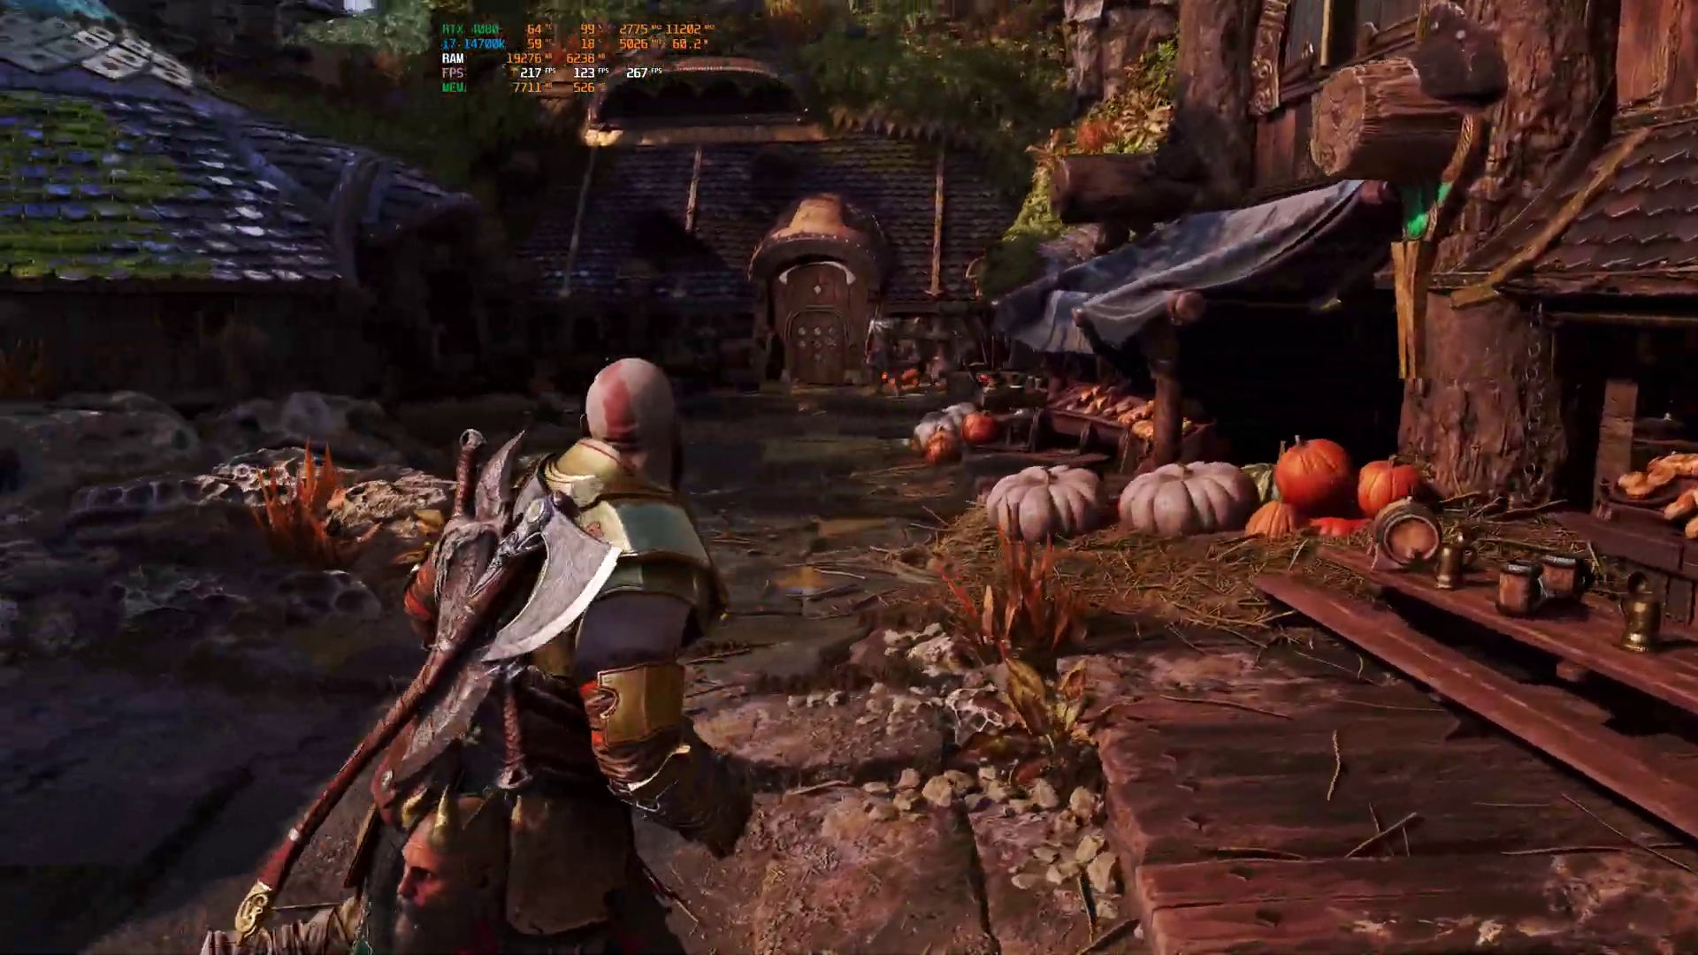
- Walk around the village to check performance at the current DLSS settings, and return to the main menu
key("w")
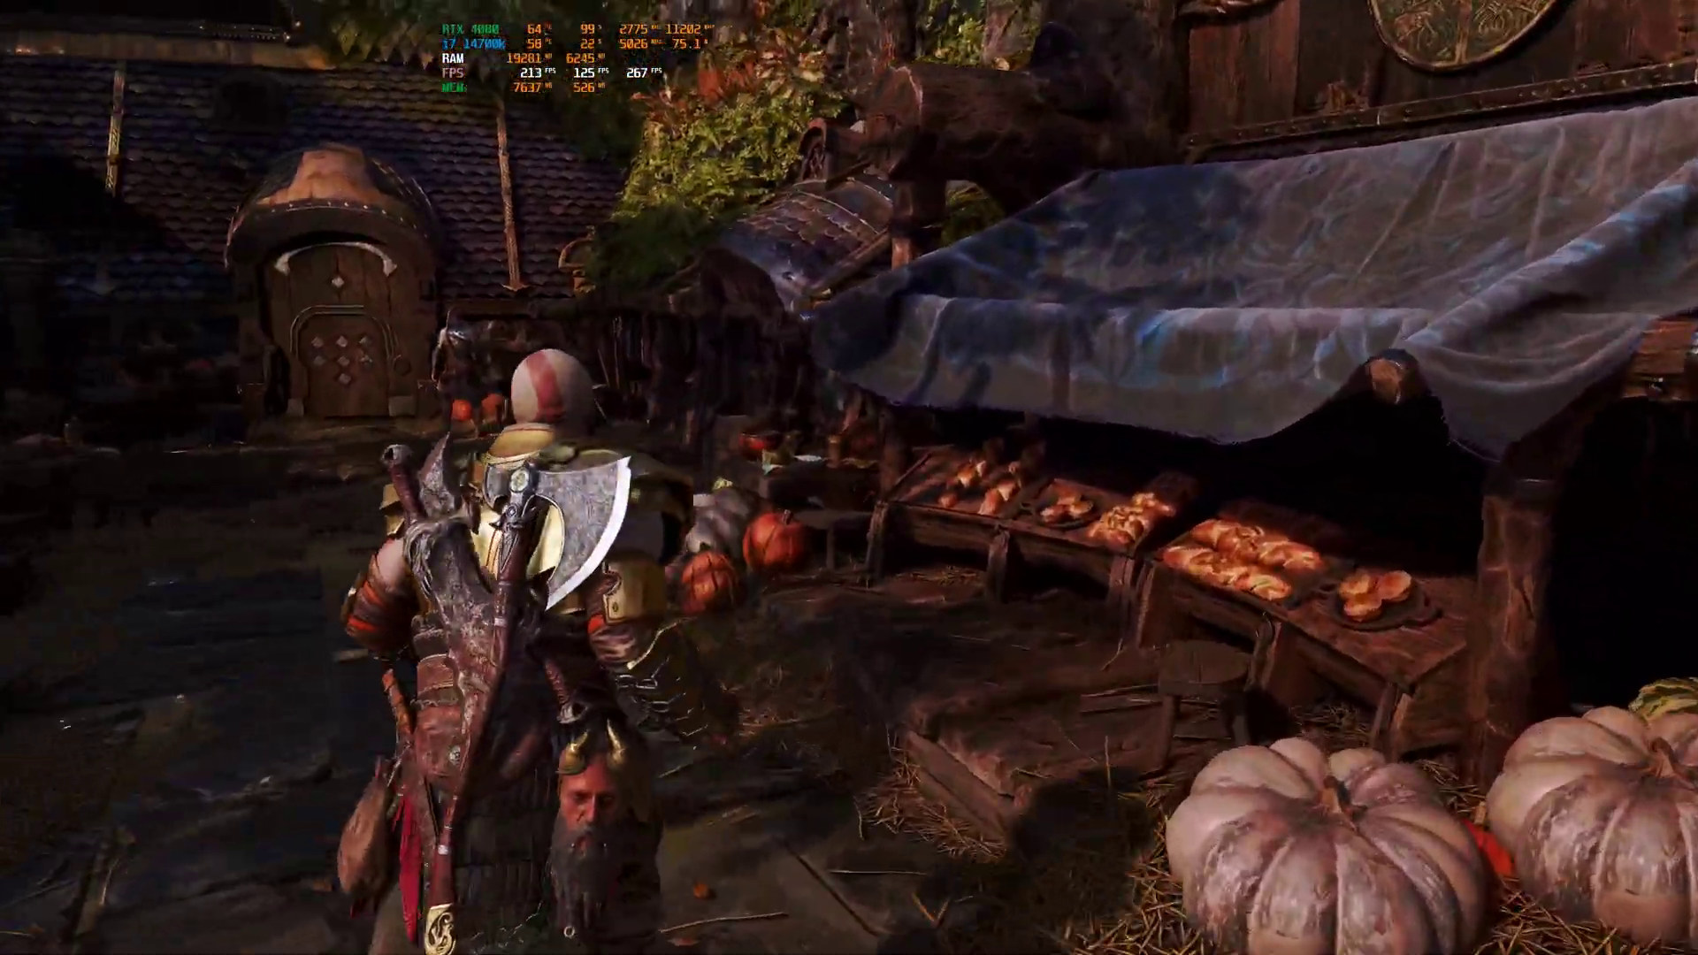
key("w")
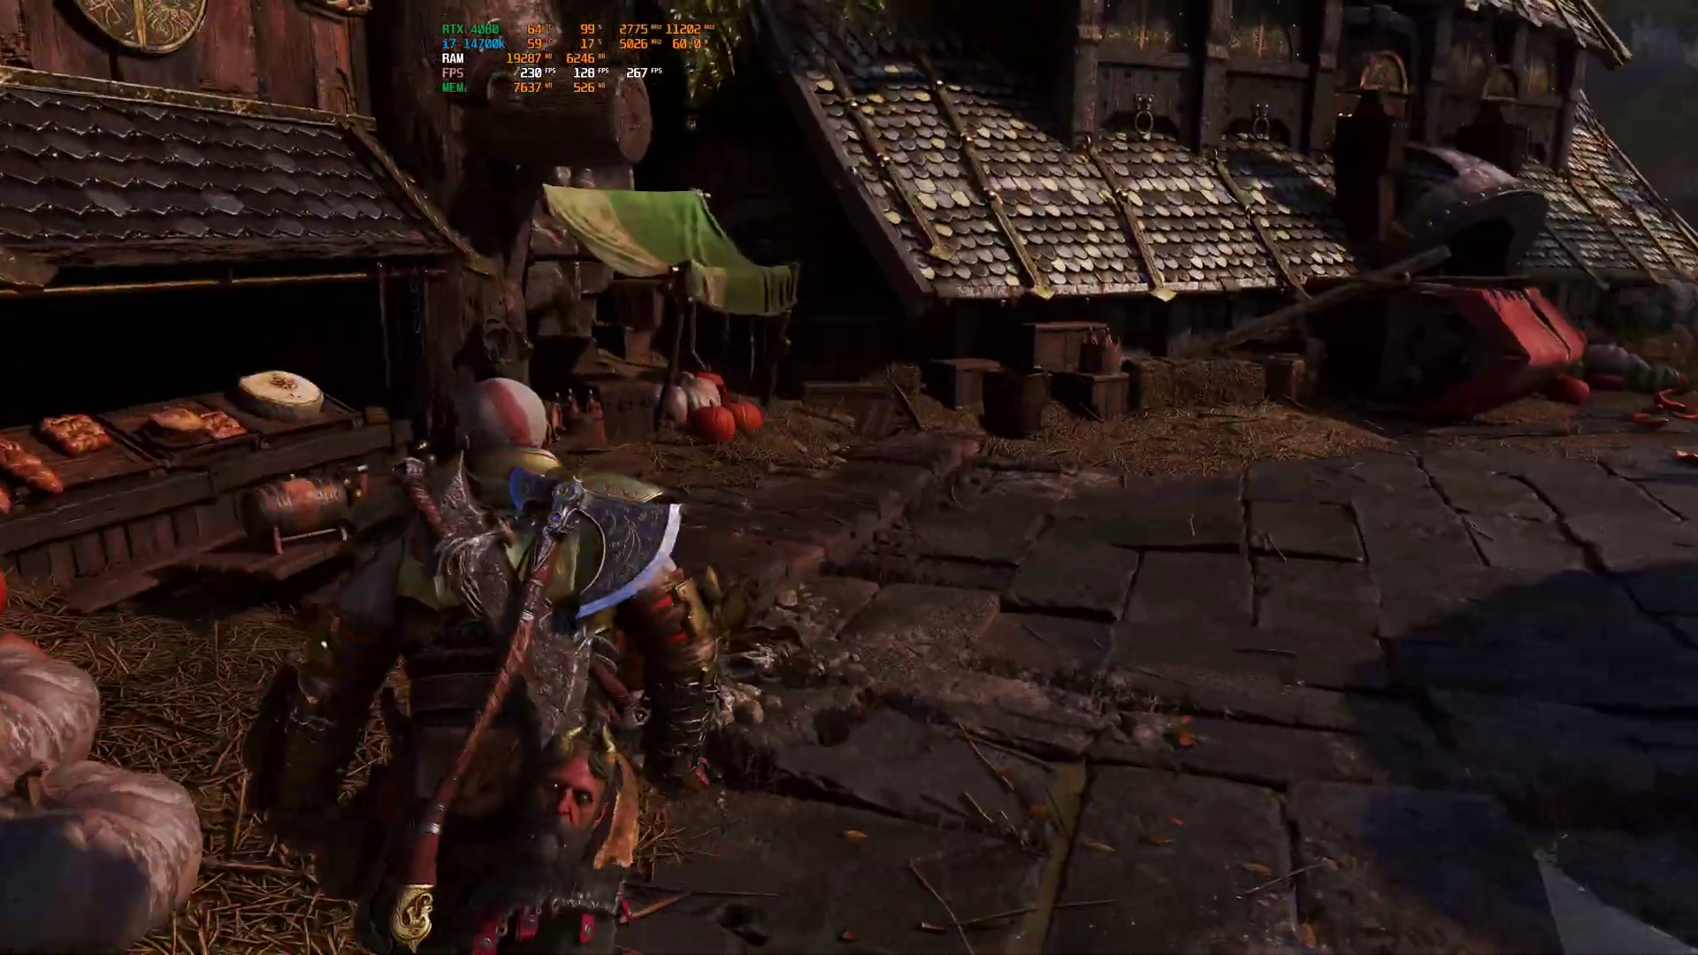
key("w")
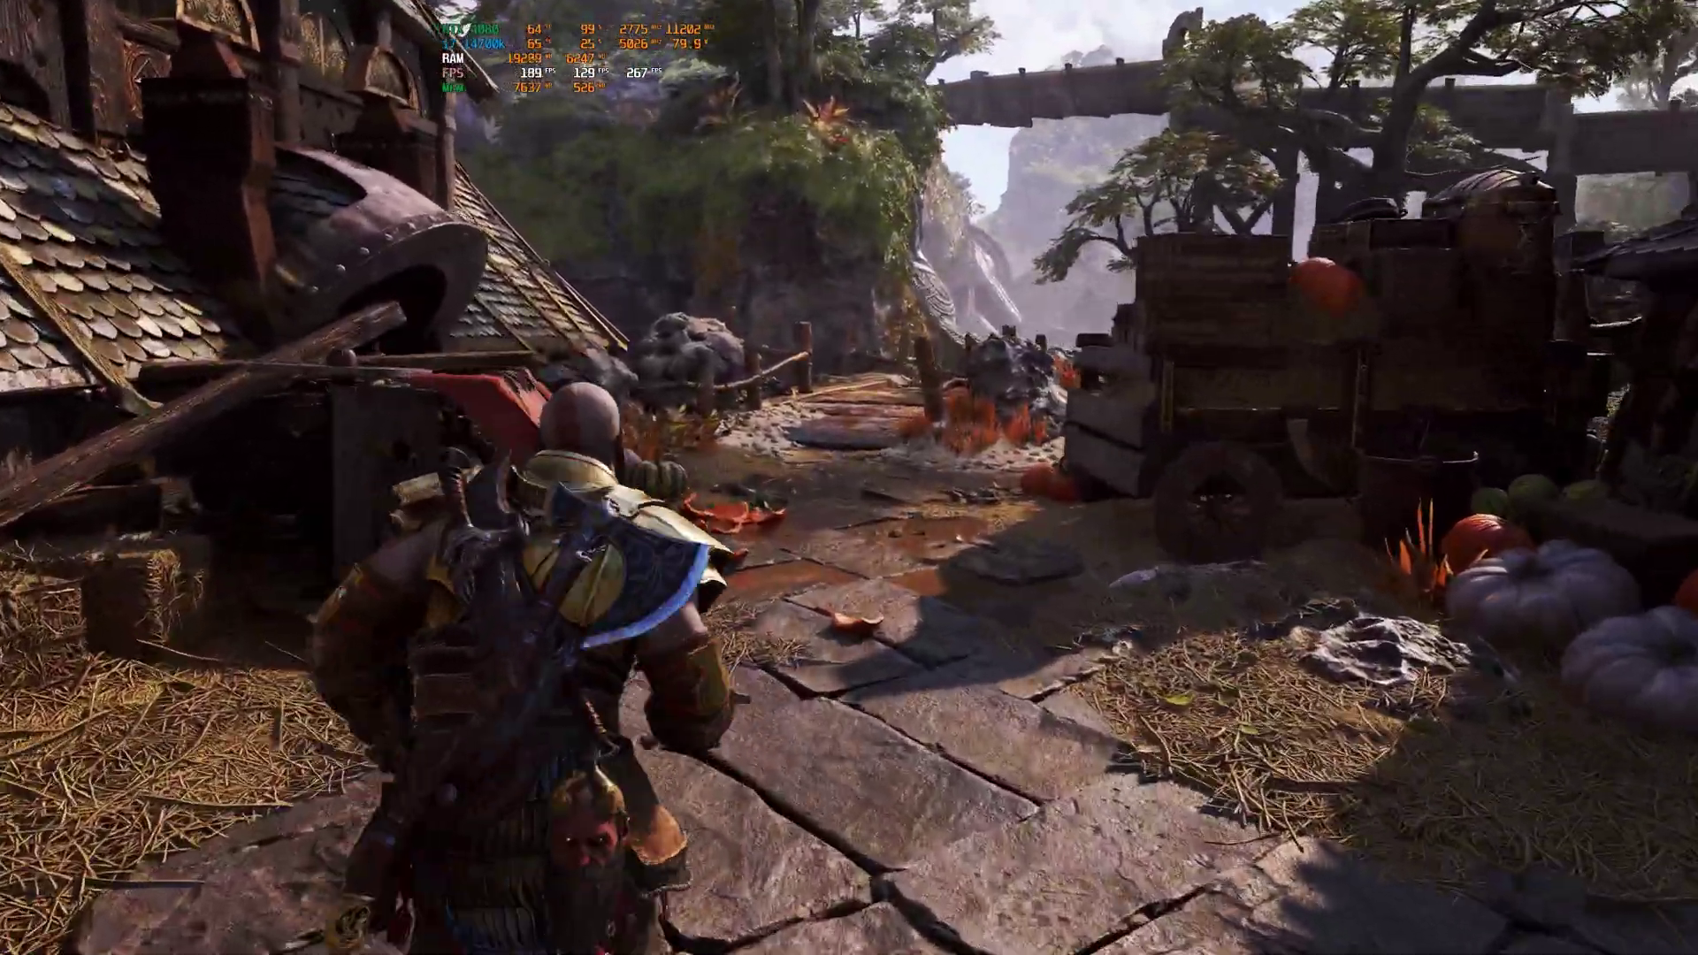
key("w")
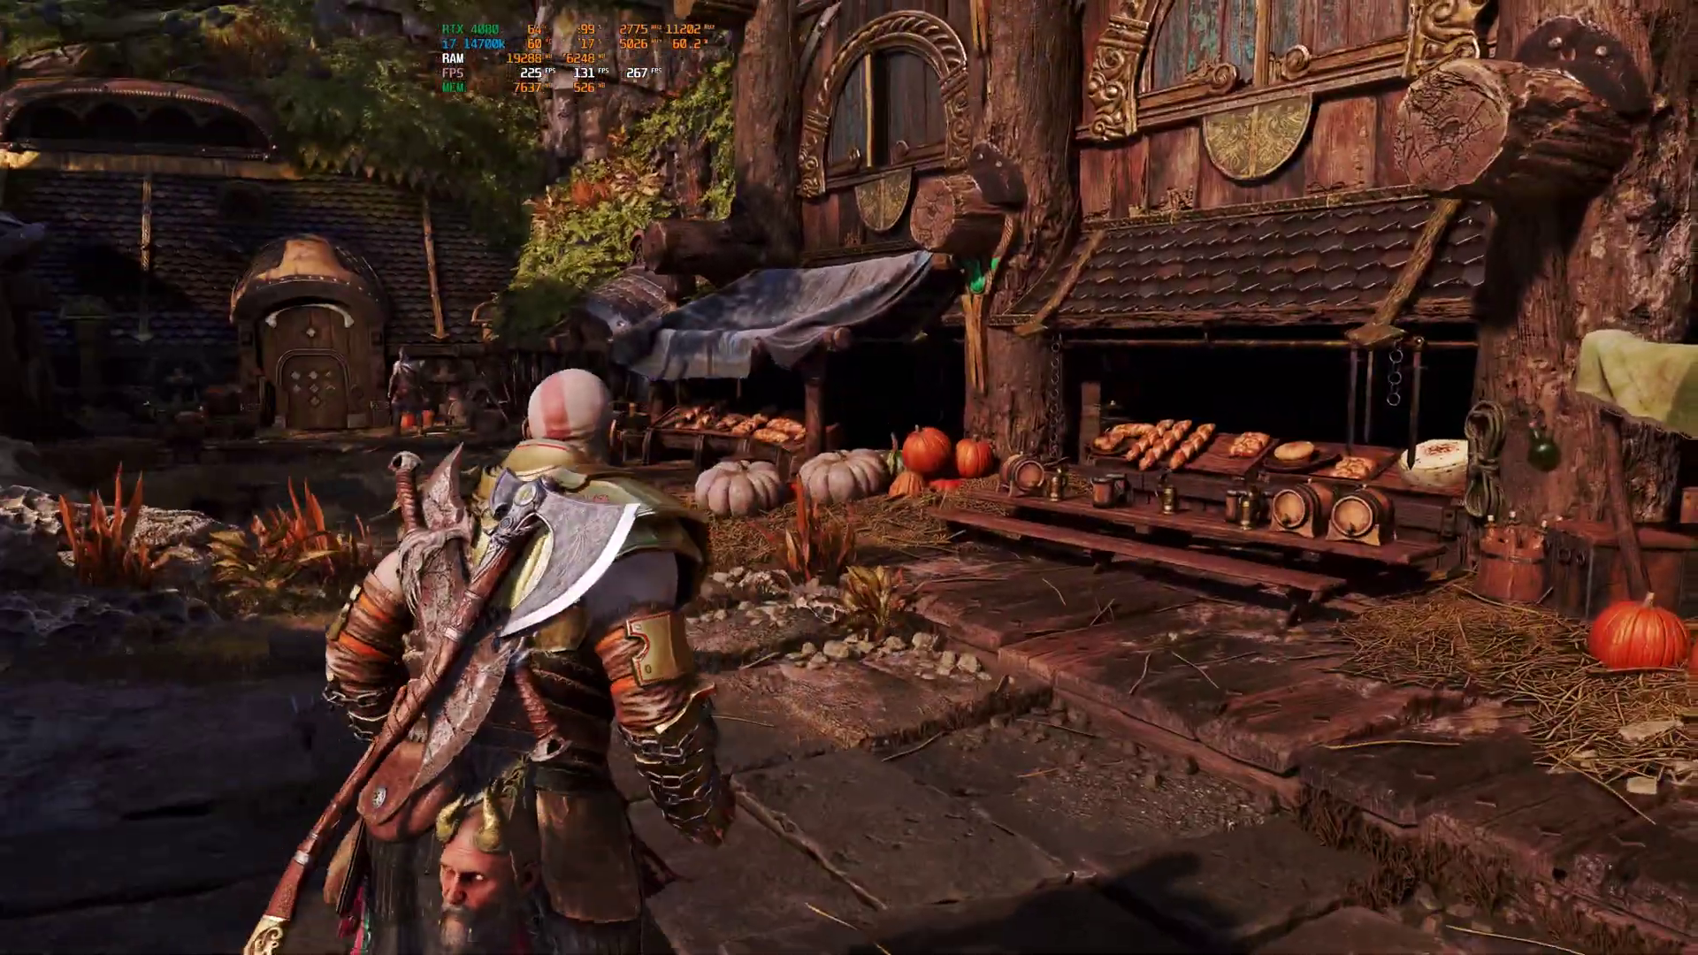
key("w")
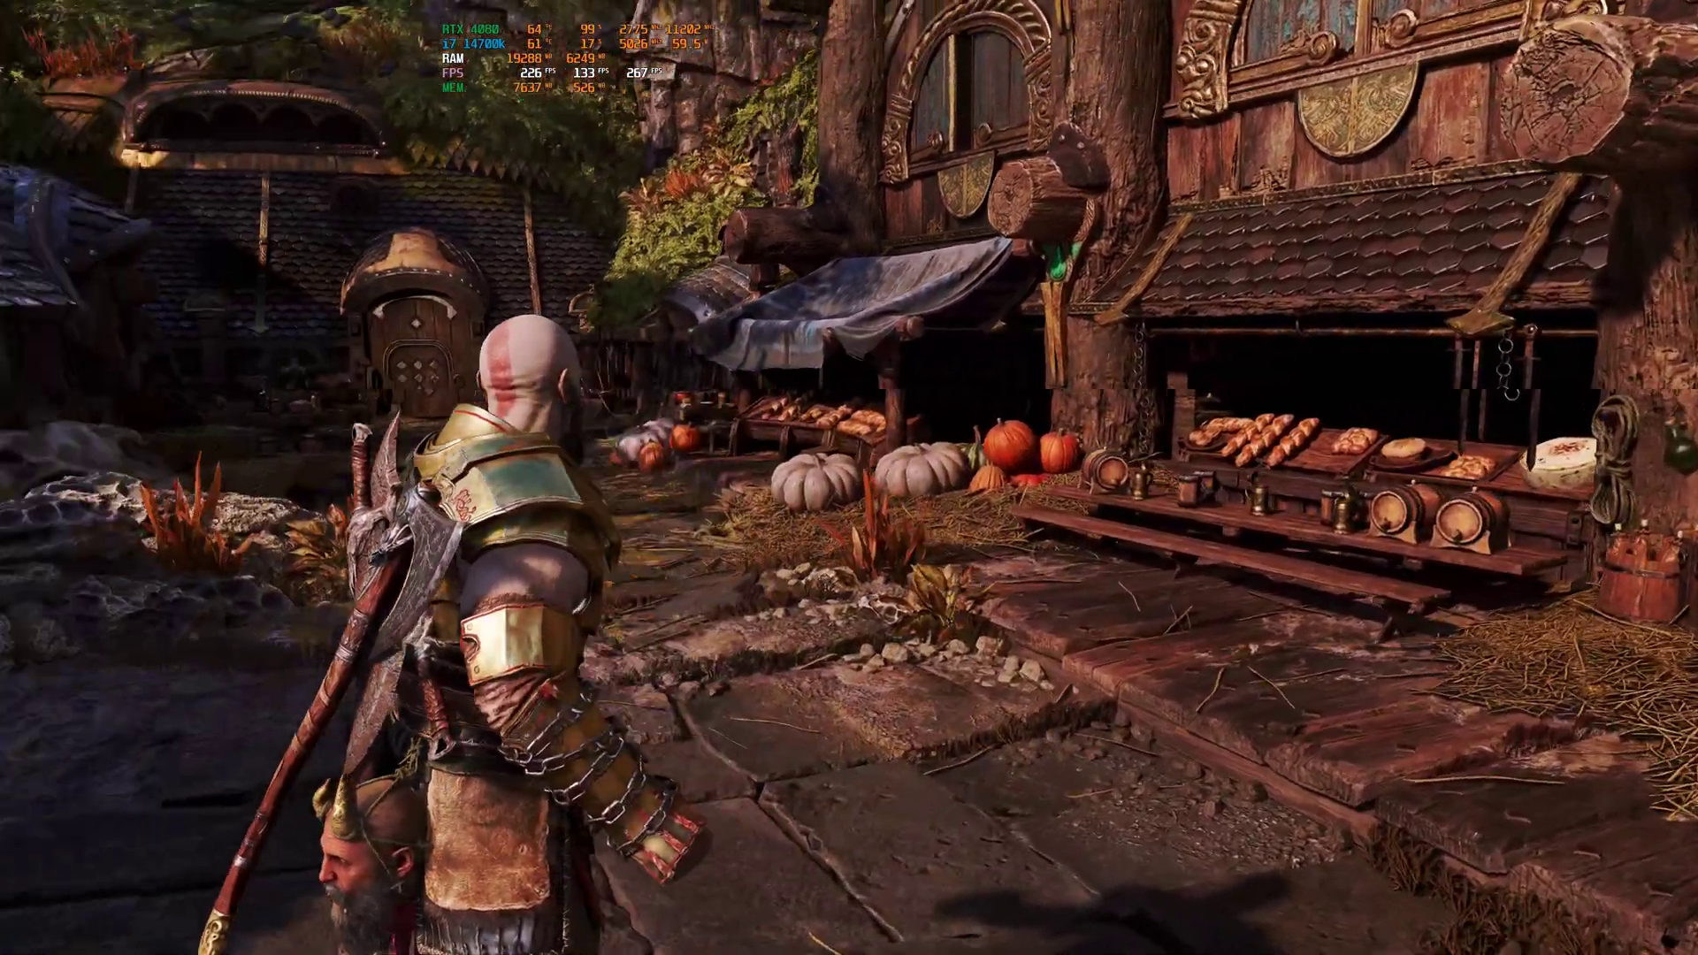
key("w")
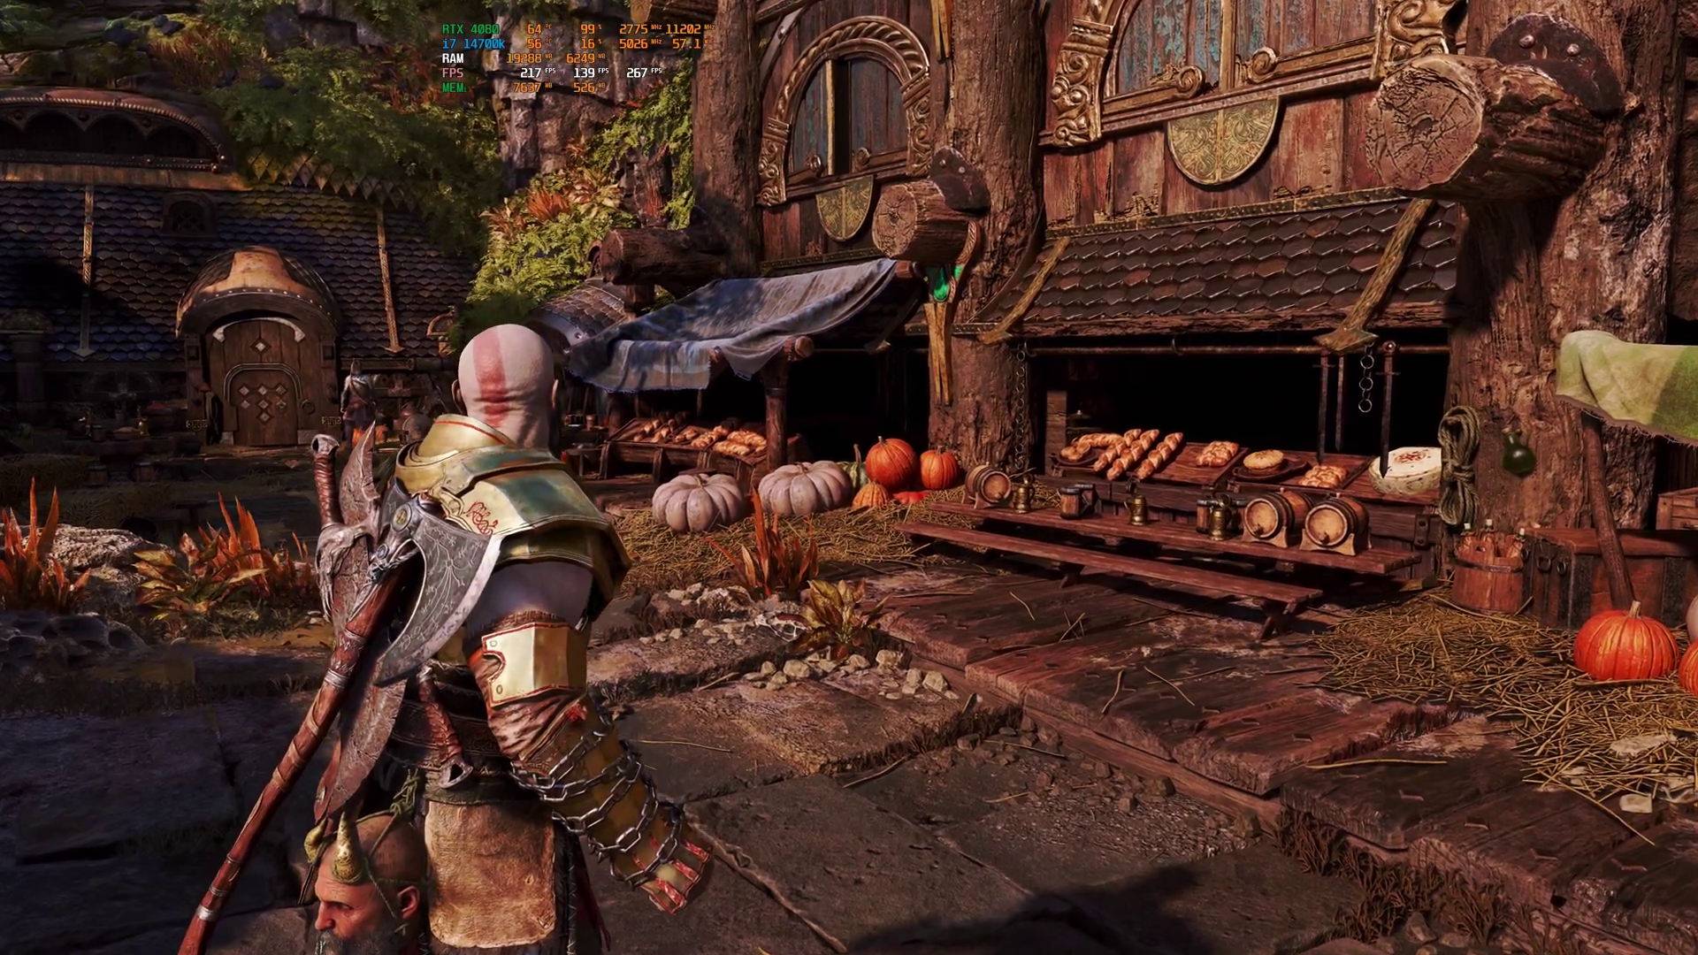
key("Escape")
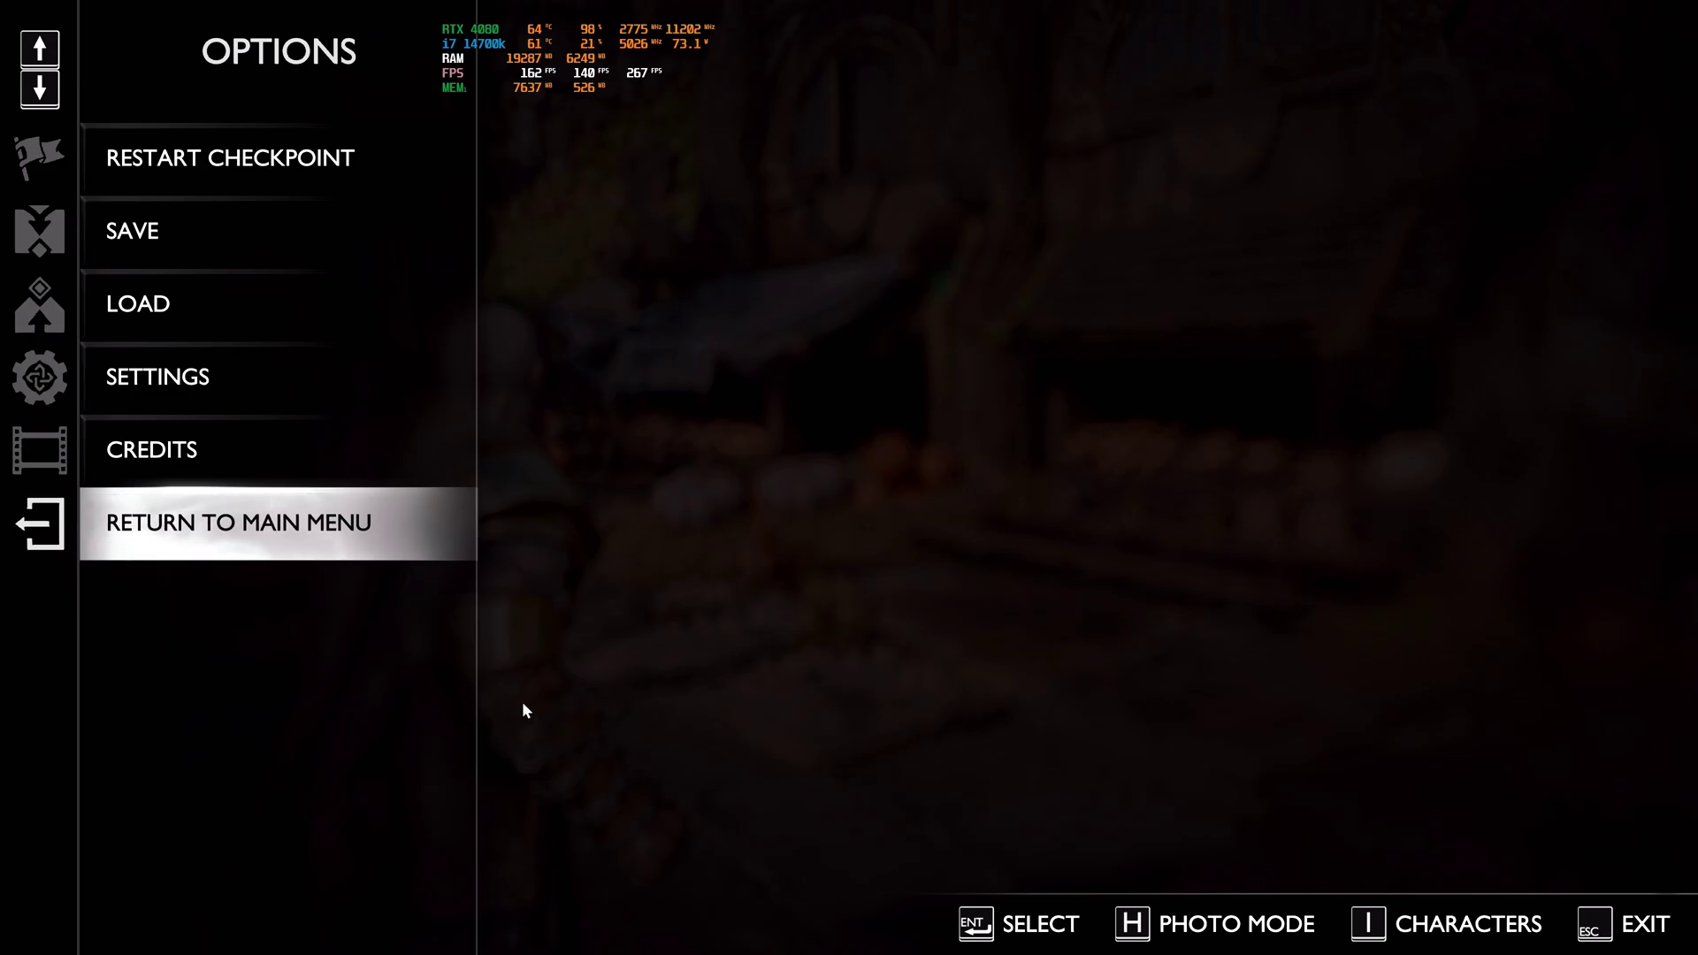
left_click(363, 537)
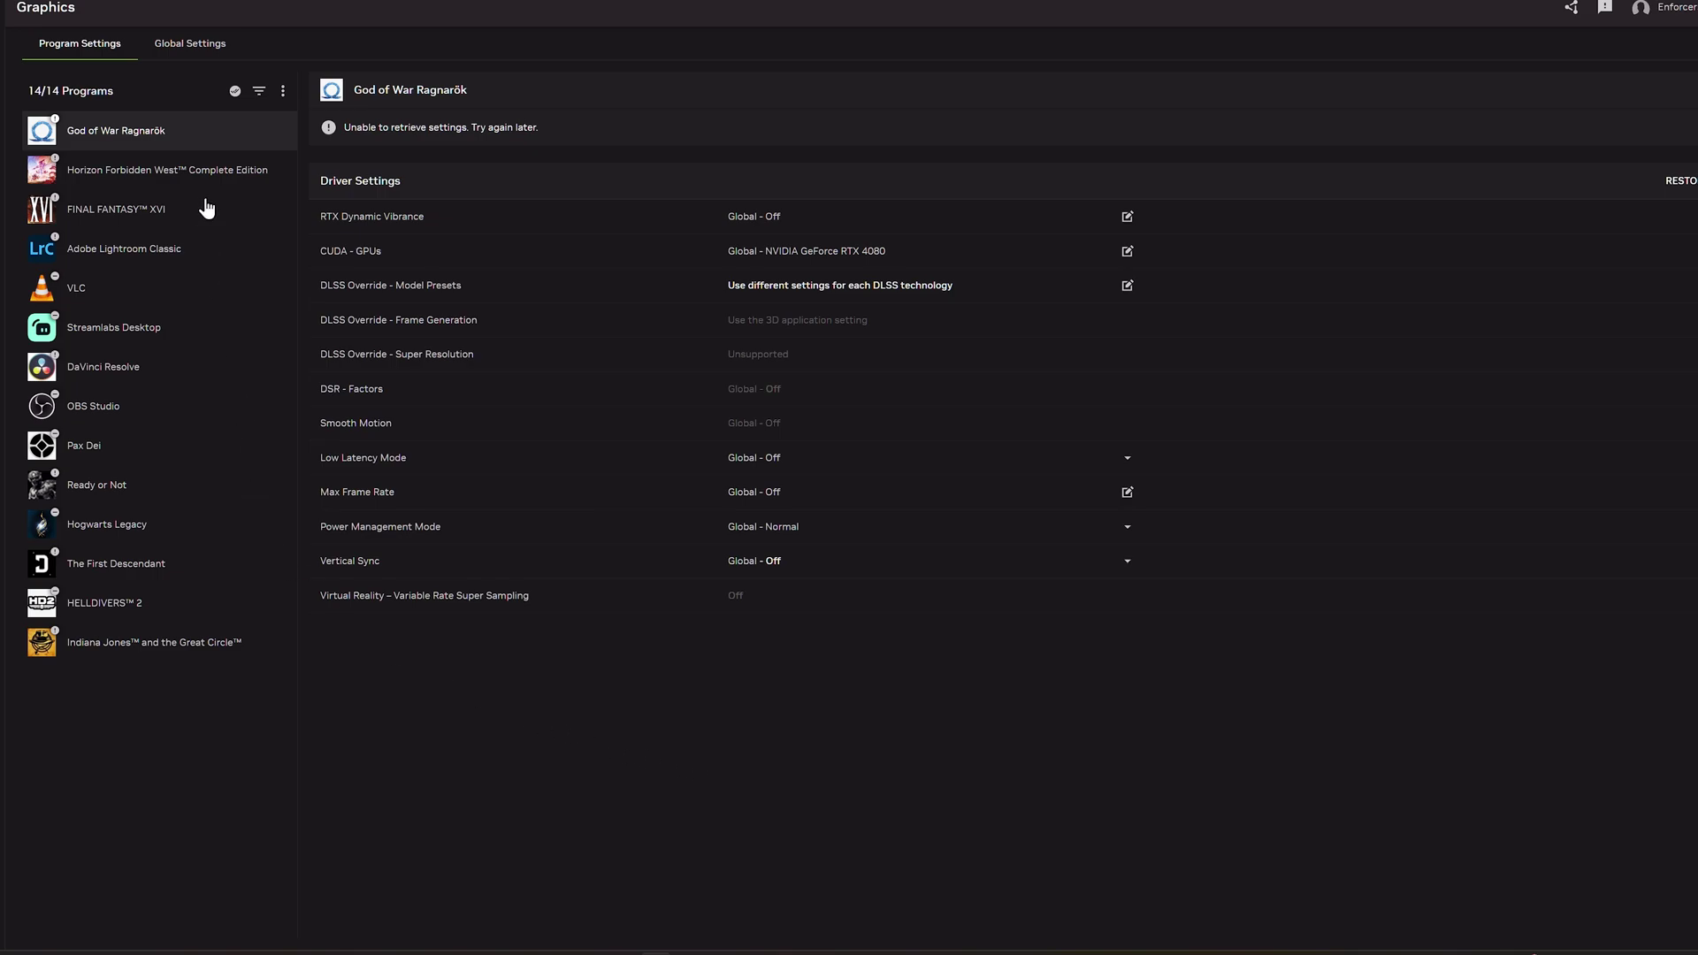
- Select FINAL FANTASY XVI in the NVIDIA app, switch to Chrome, and search the DLSS 4 Multi Frame Generation article for "final"
left_click(133, 211)
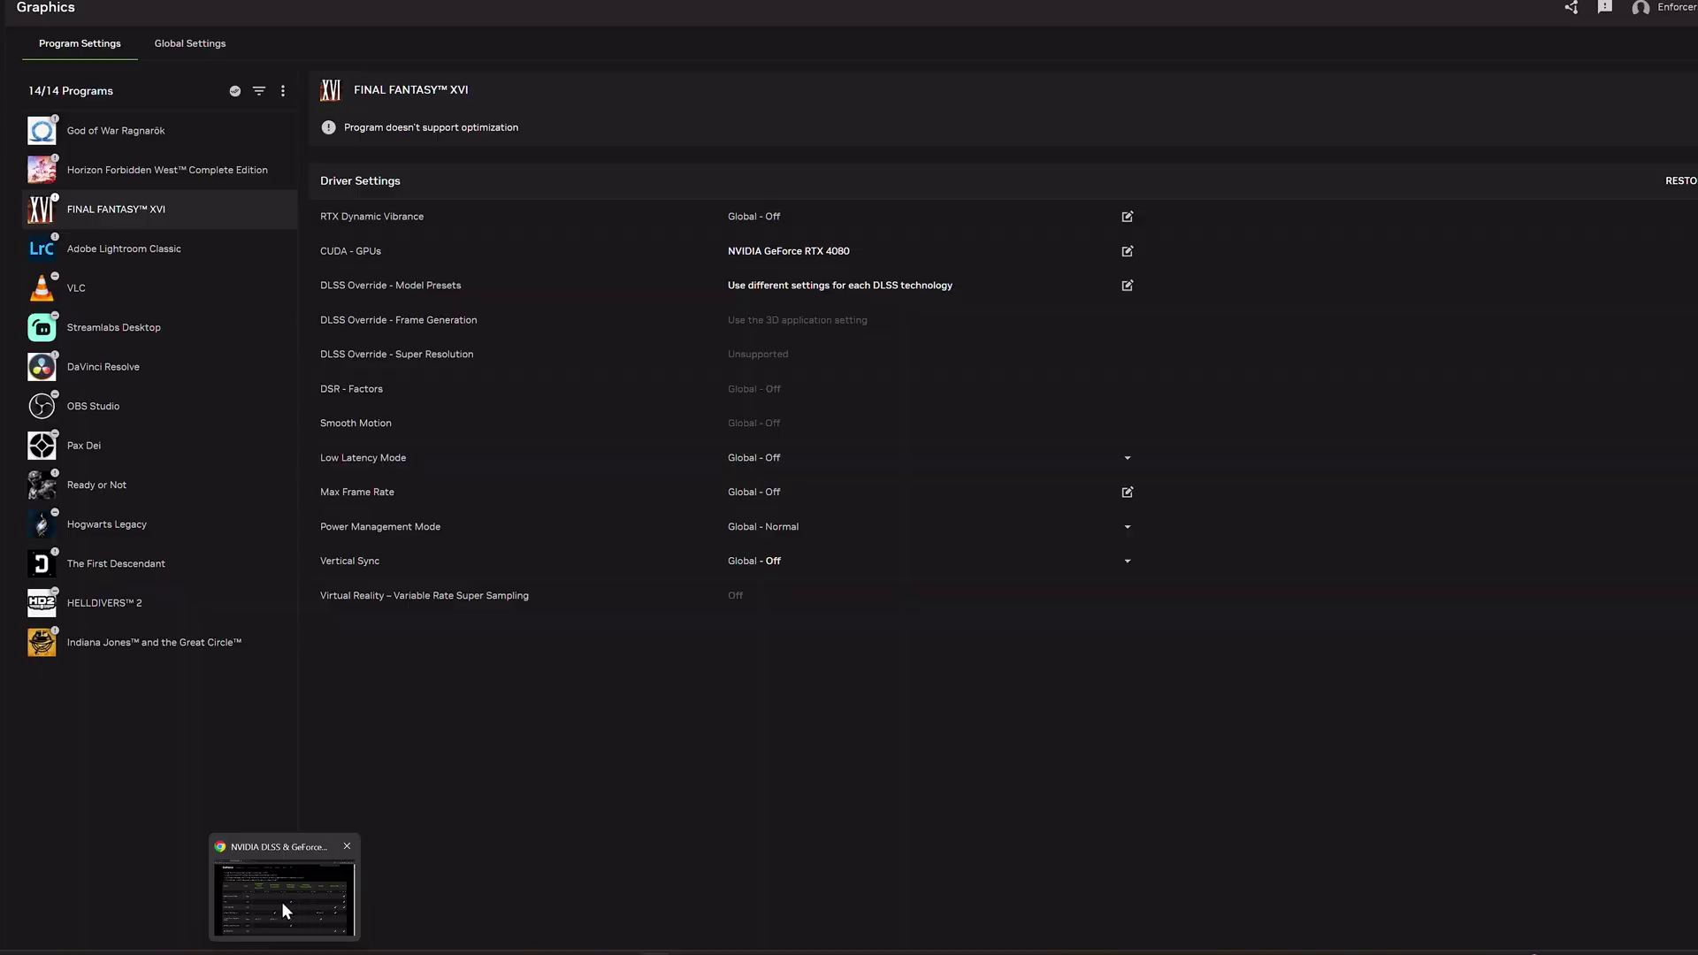
left_click(281, 900)
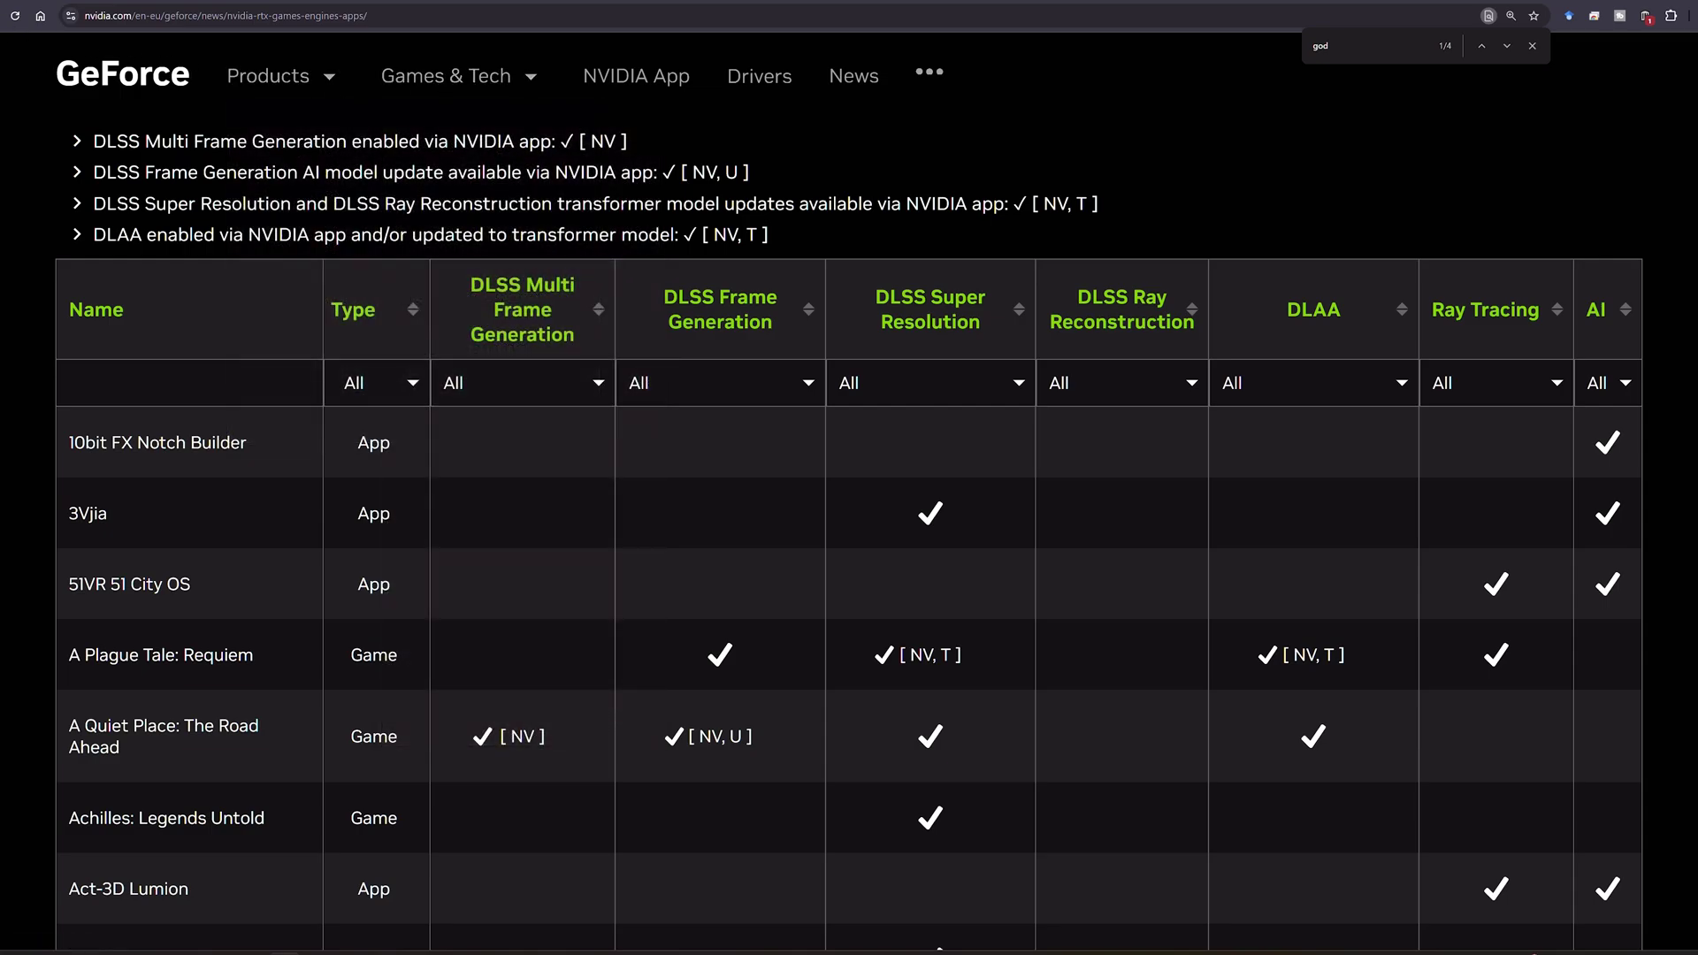
left_click(18, 2)
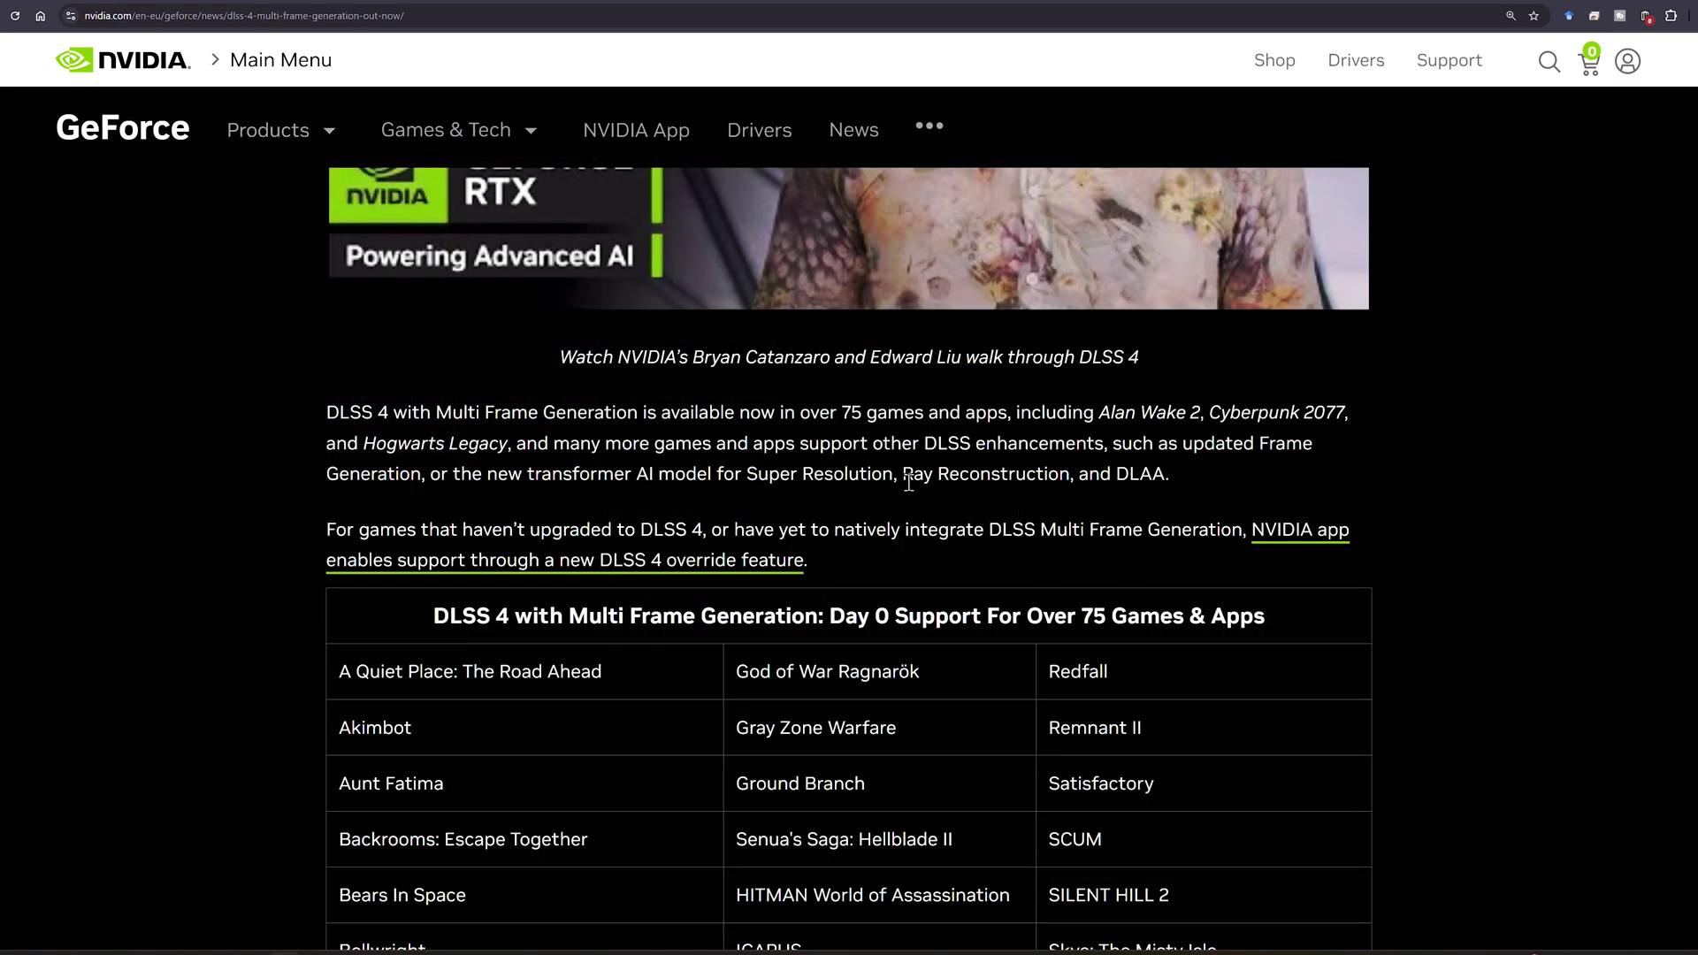
scroll(902, 481, "down", 1)
scroll(902, 481, "up", 1)
key("ctrl+f")
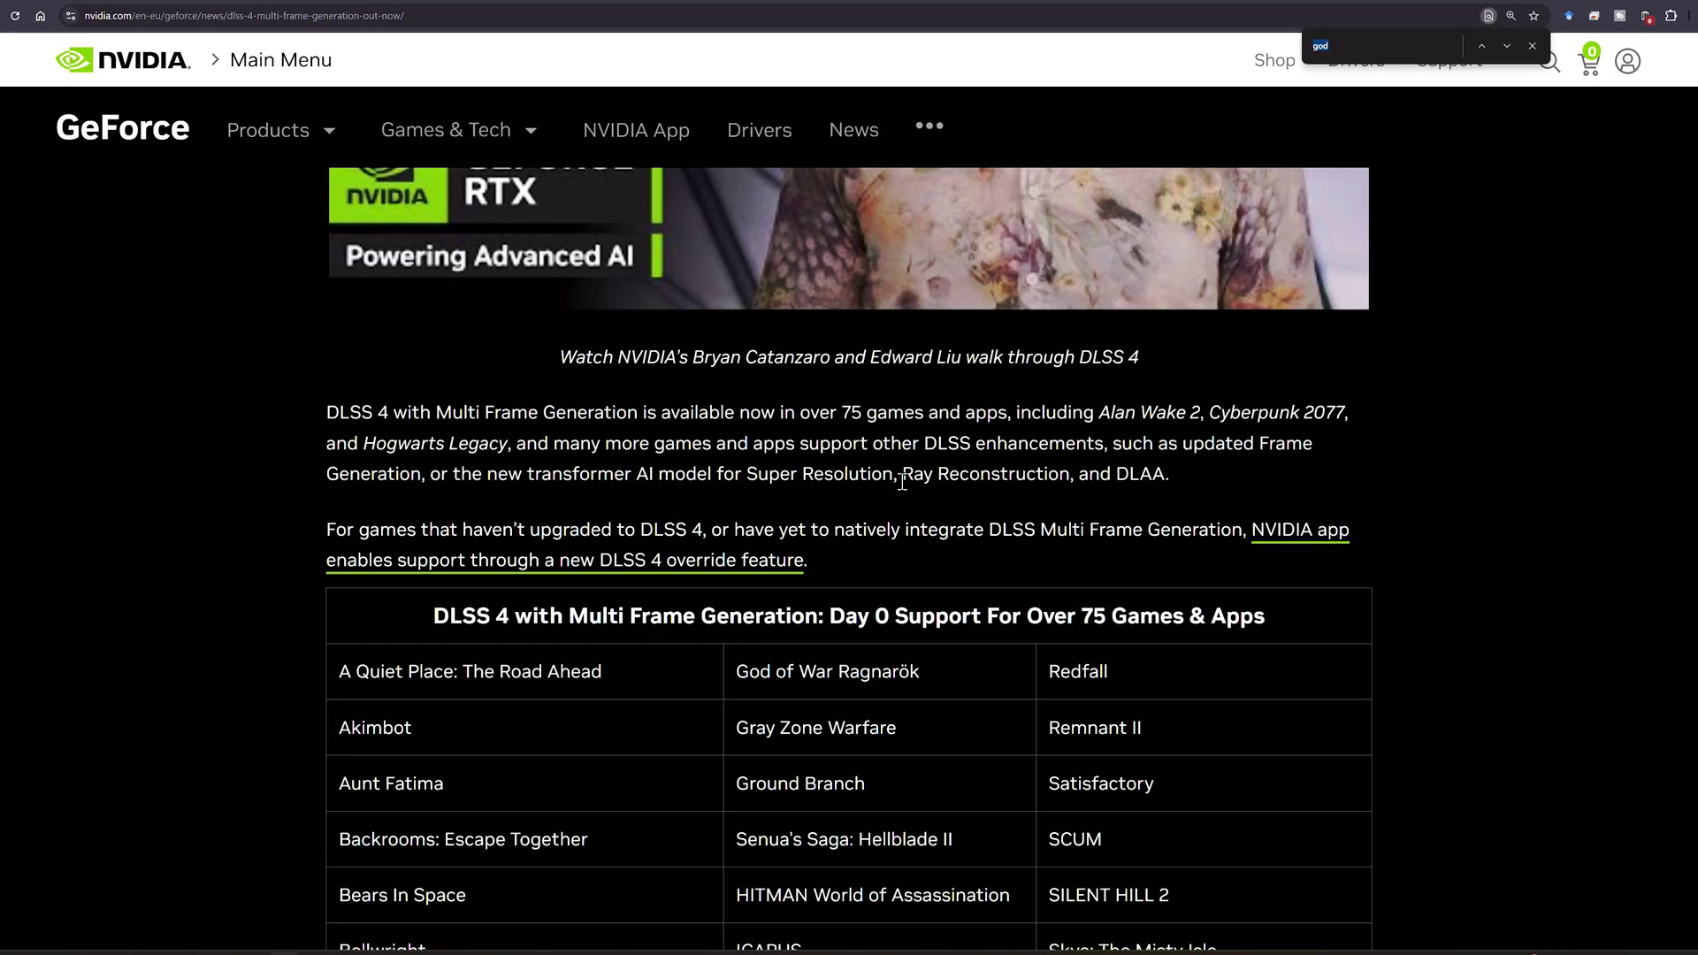
type("final")
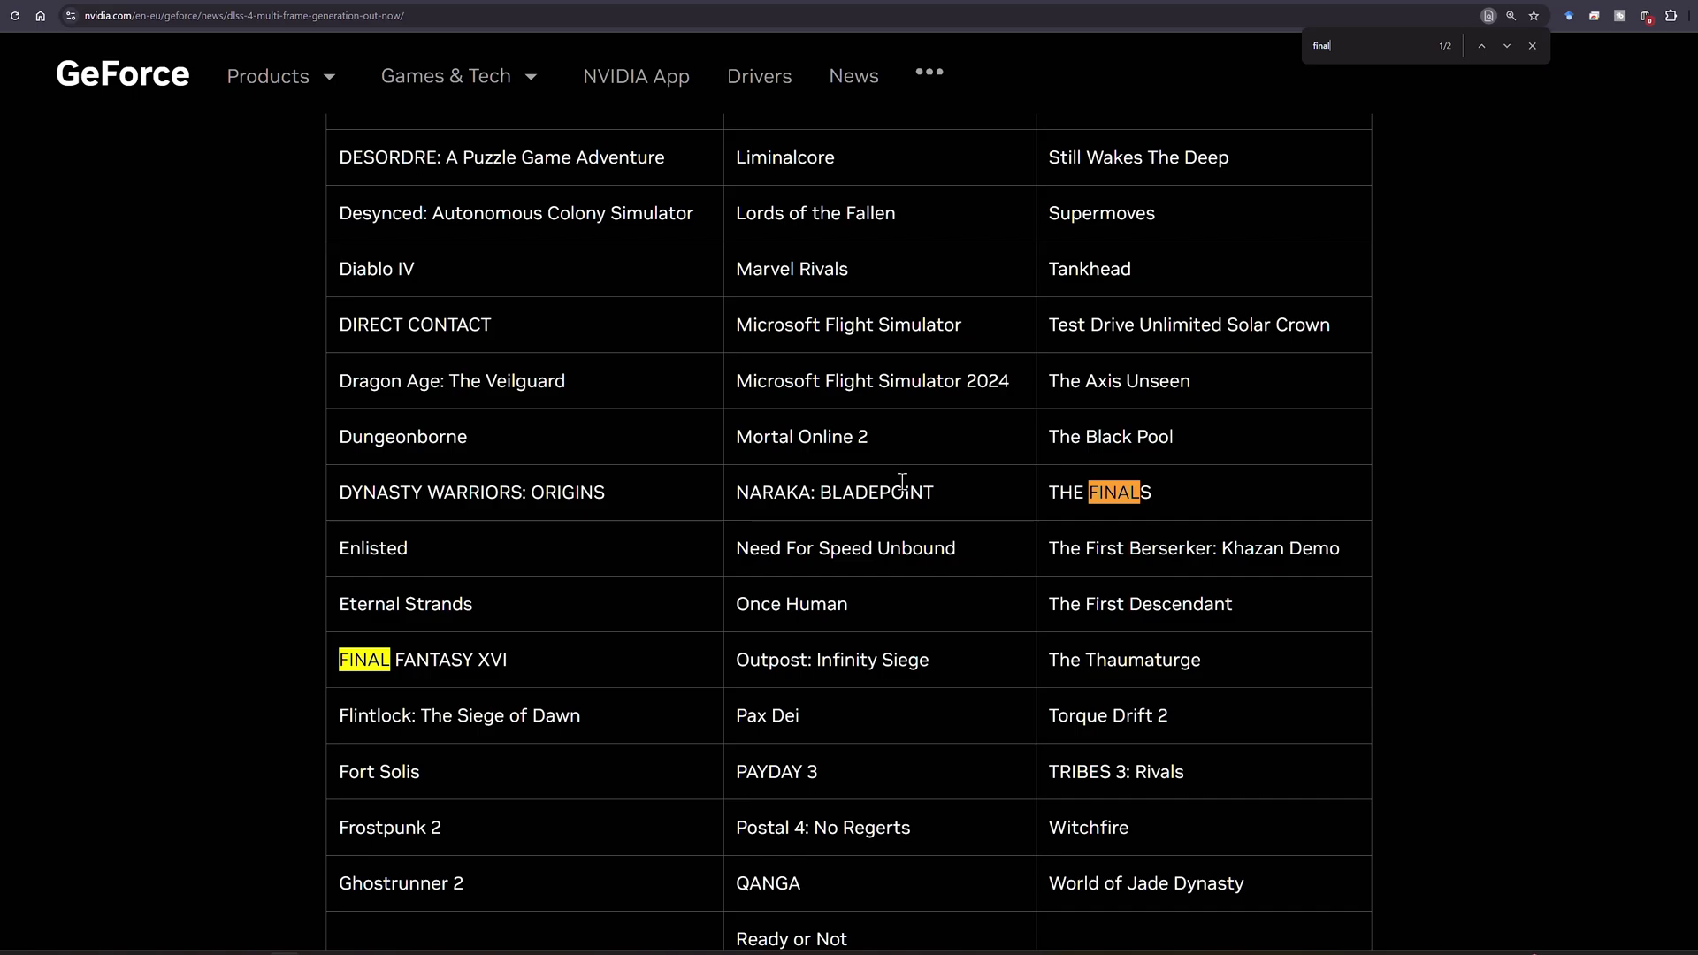
triple_click(423, 665)
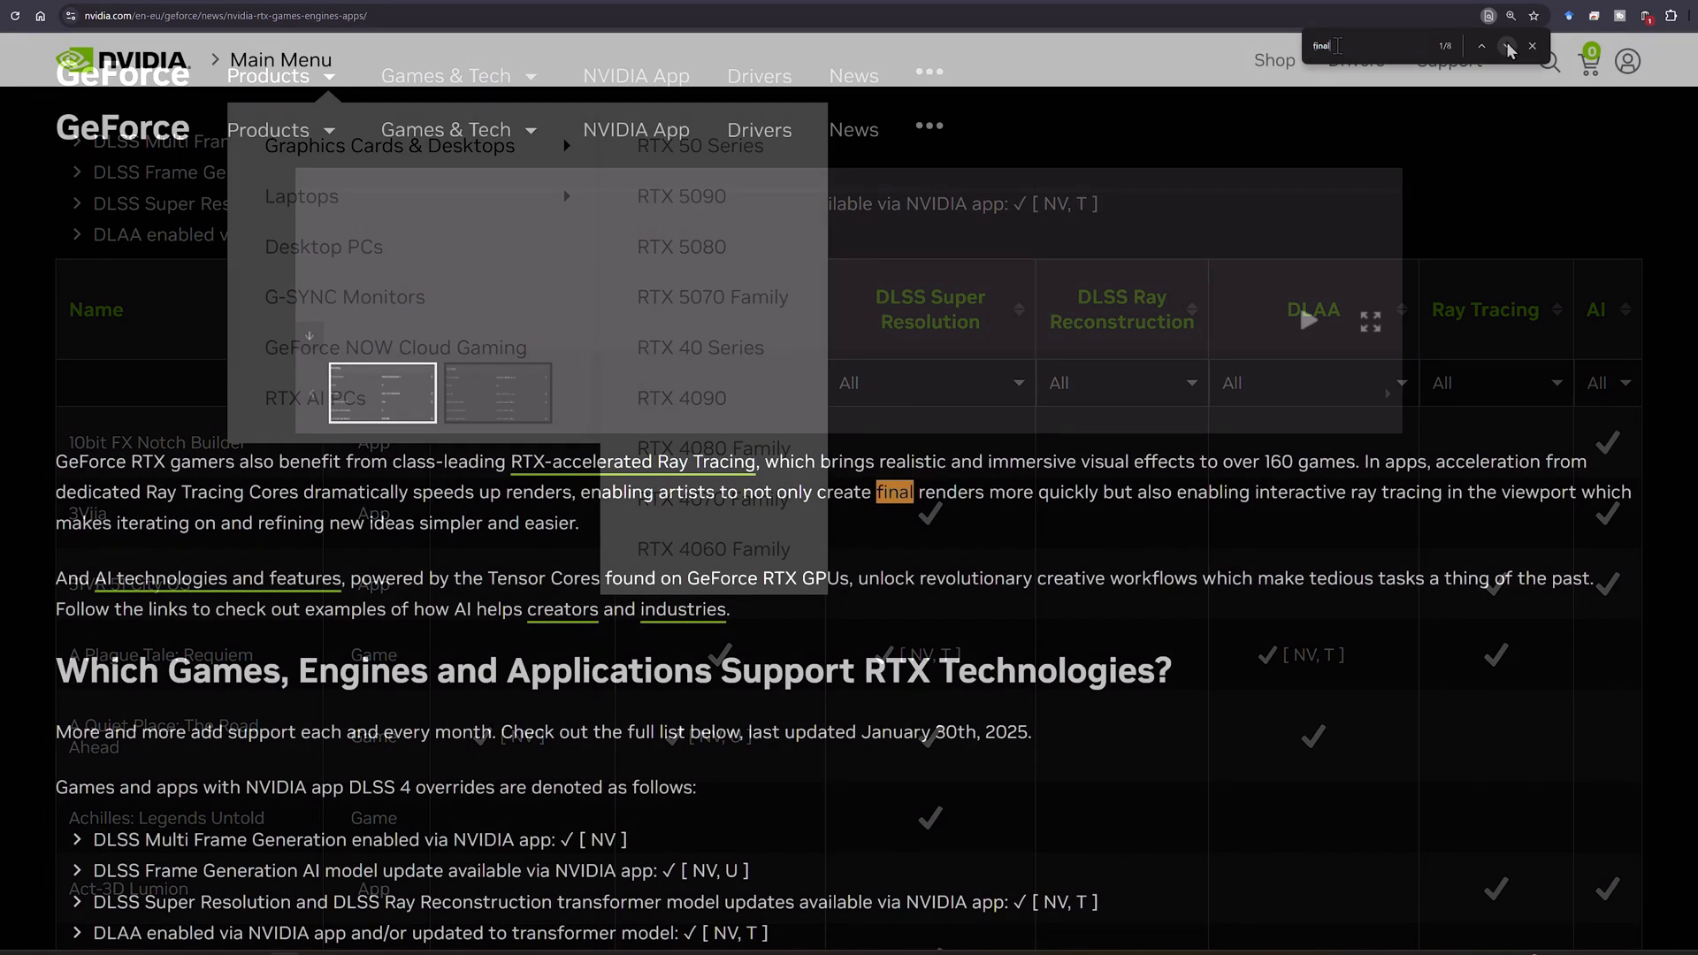
- Find FINAL FANTASY XVI in NVIDIA's RTX games table and examine its DLSS override marks against the legend
left_click(1506, 46)
left_click(1507, 46)
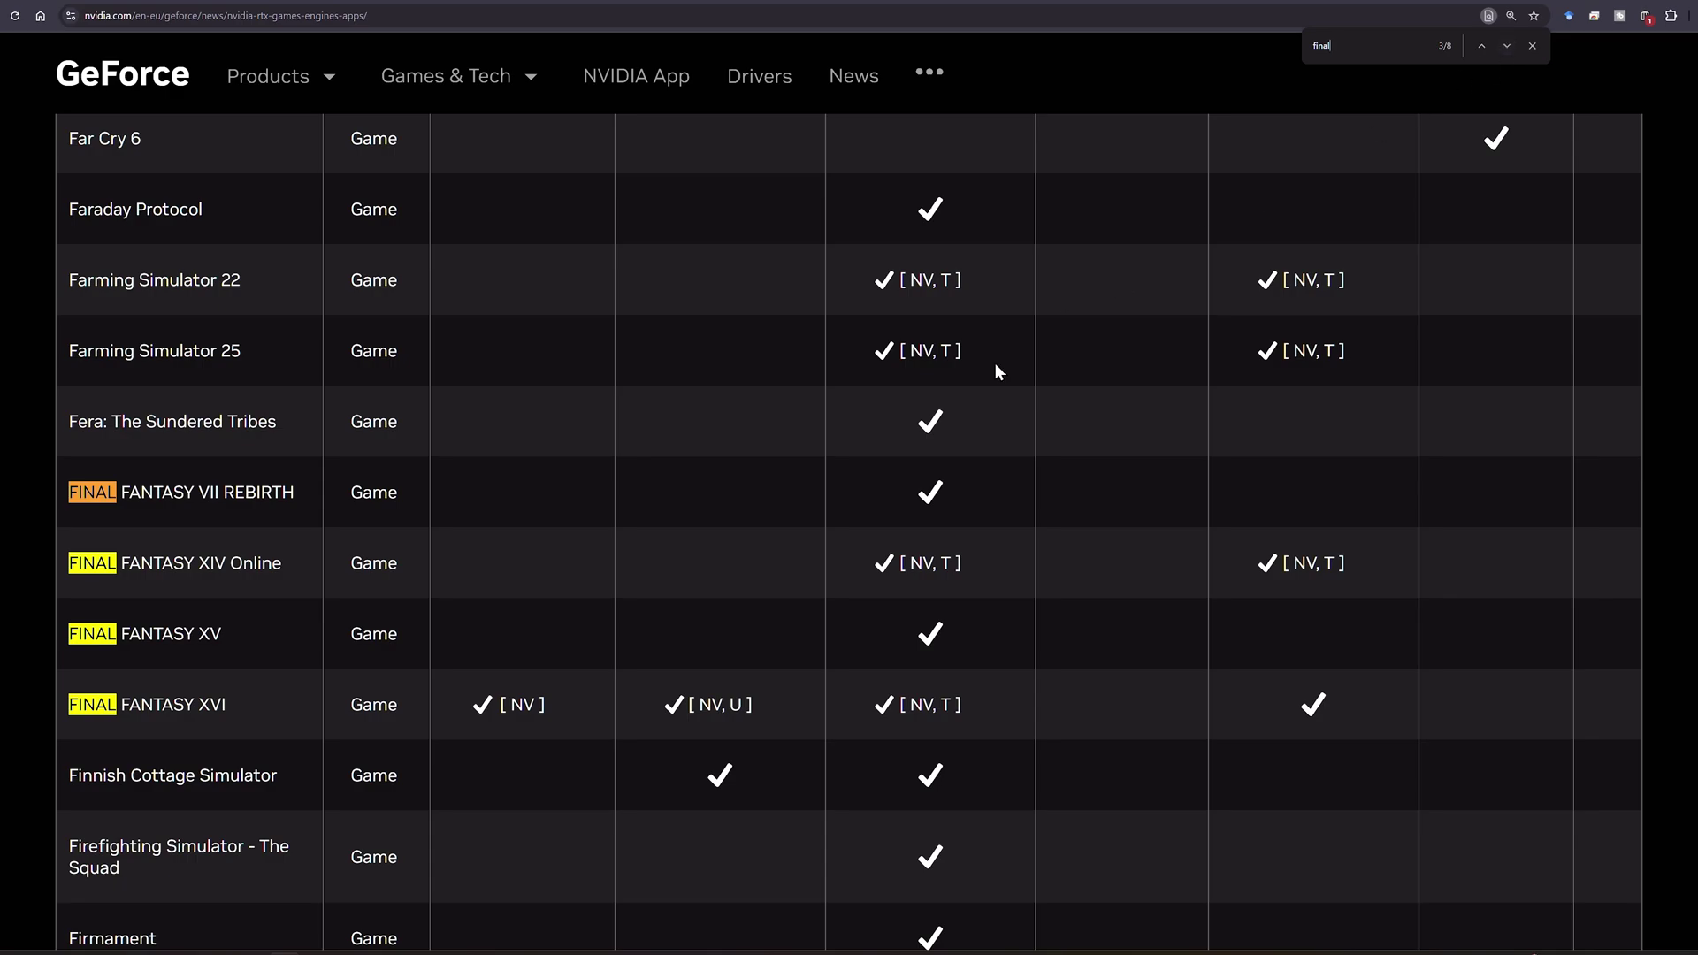
double_click(524, 704)
double_click(710, 705)
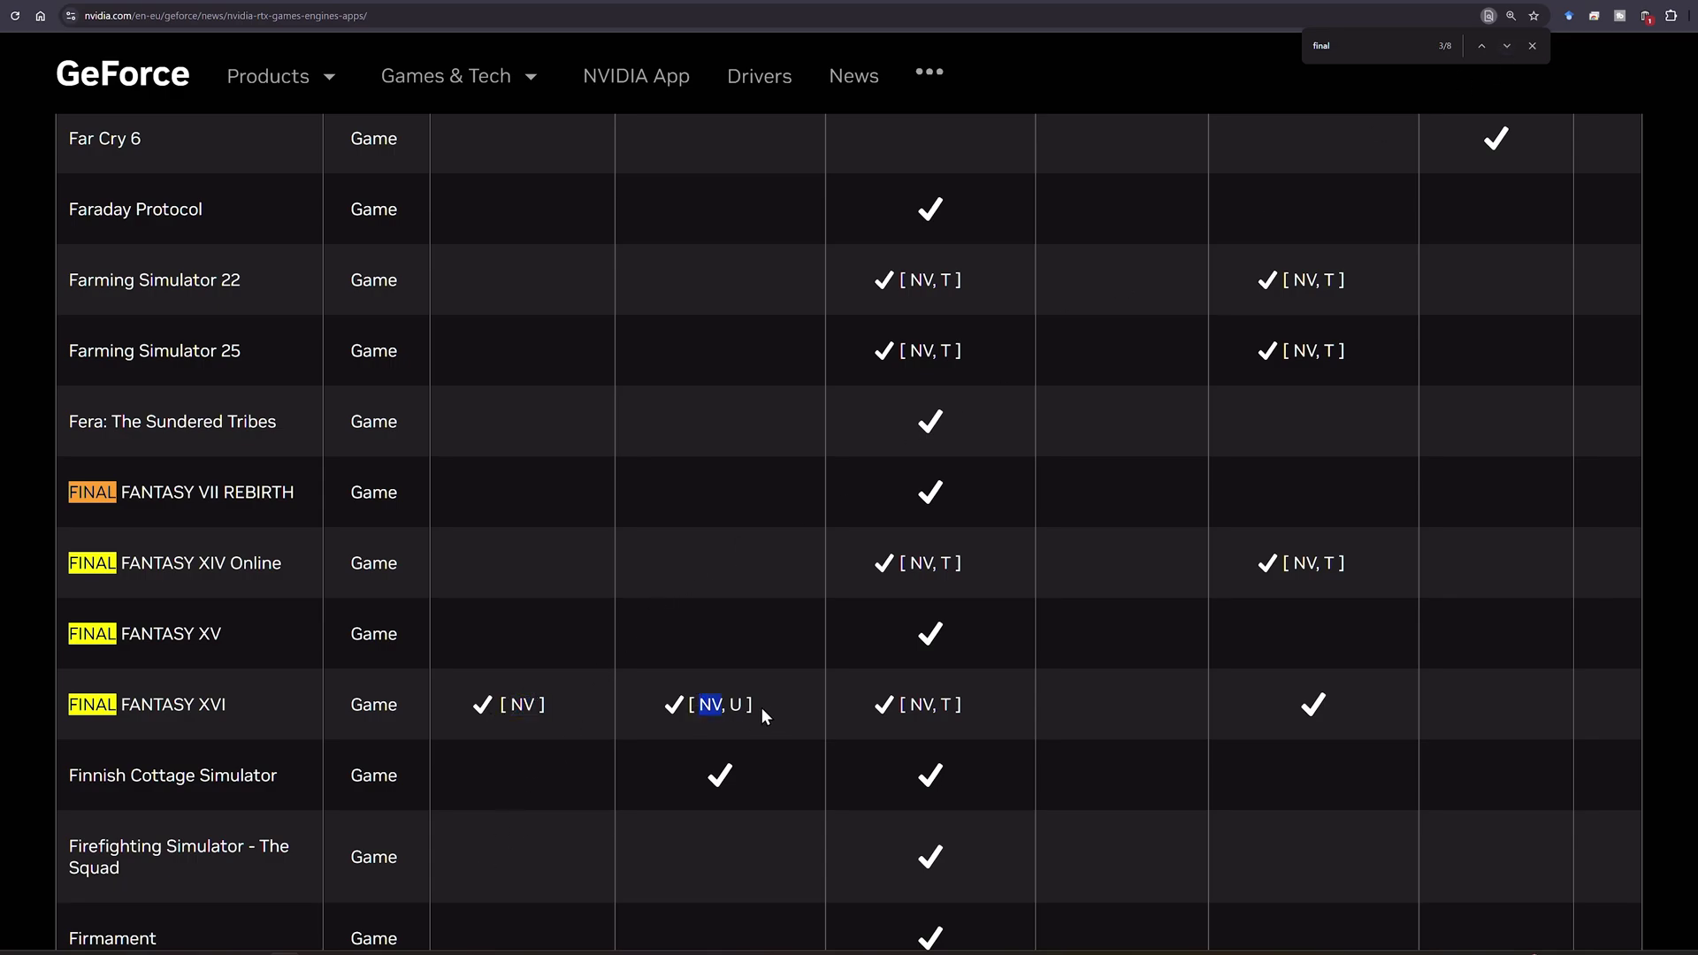
double_click(945, 705)
middle_click(1054, 683)
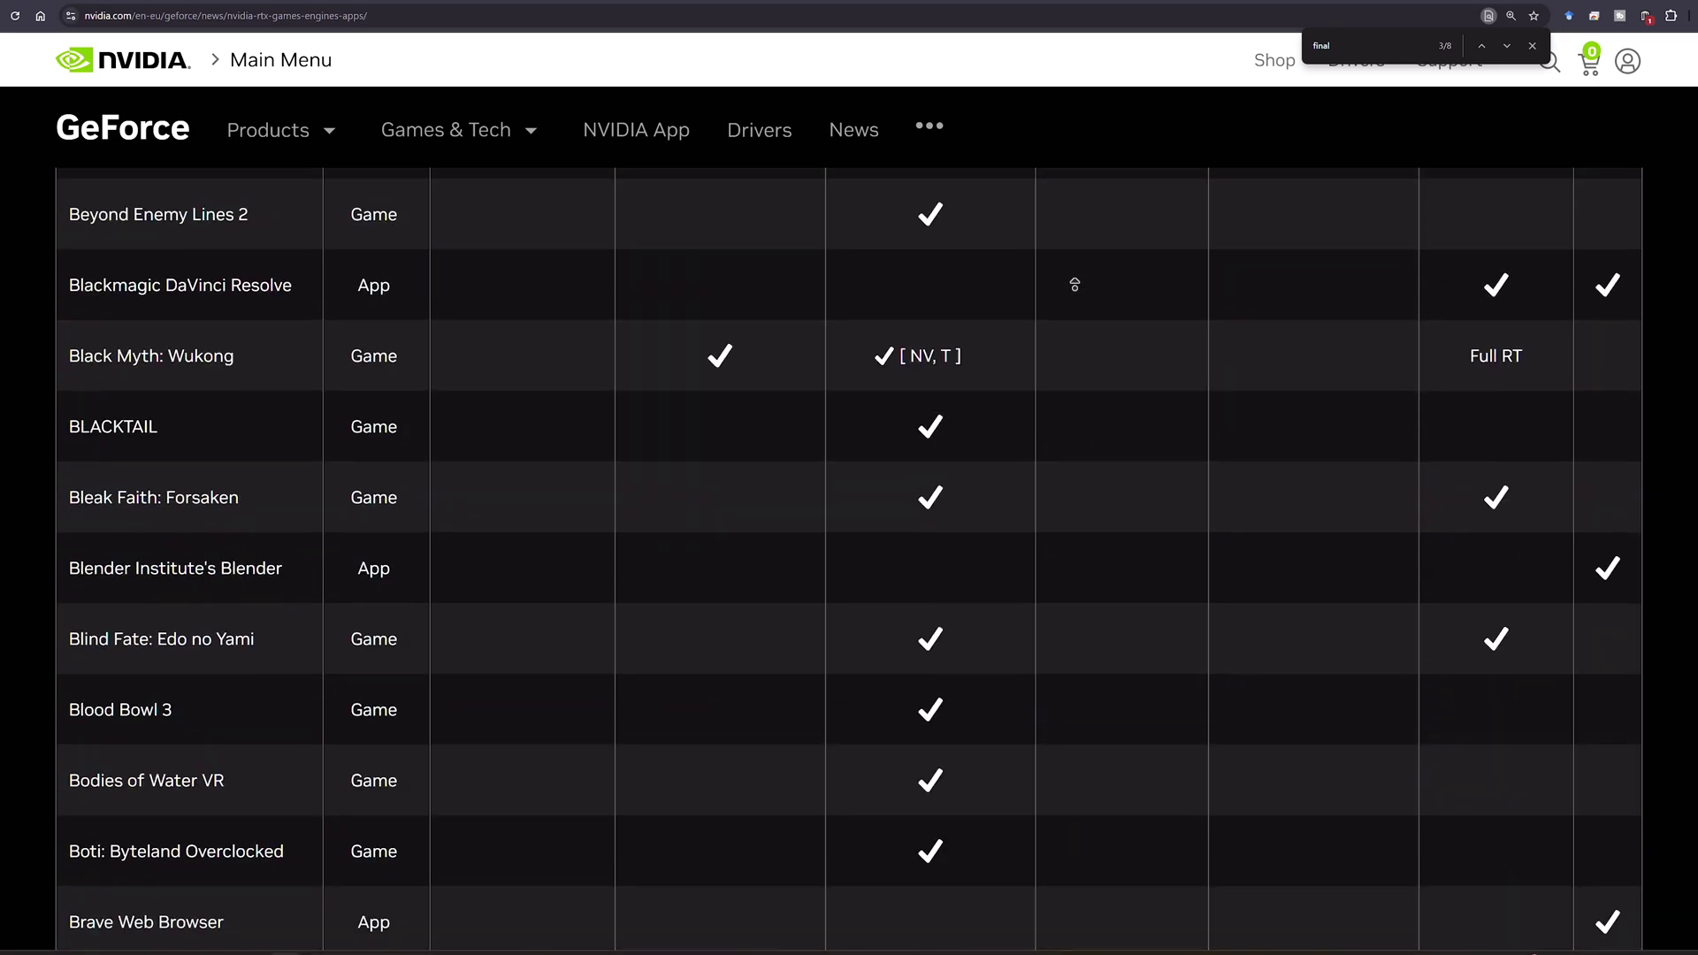
middle_click(1073, 285)
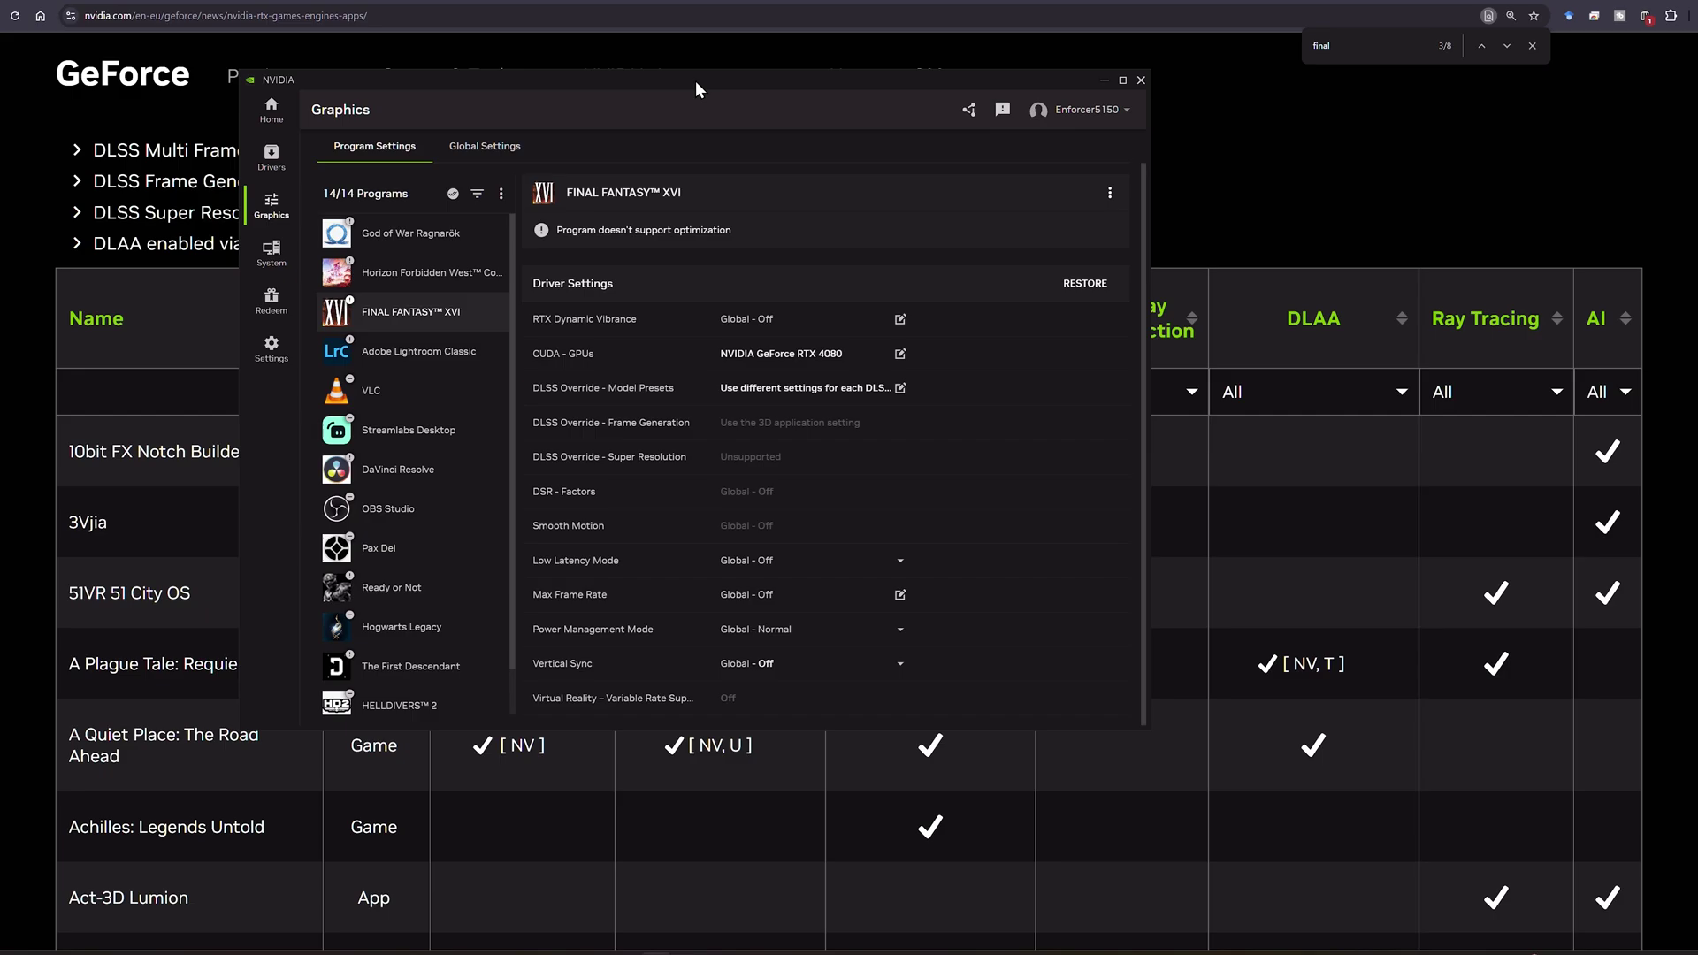
- Look through the "final" matches on the NVIDIA app's supported games page for FINAL FANTASY XVI
left_click_drag(695, 81, 693, 115)
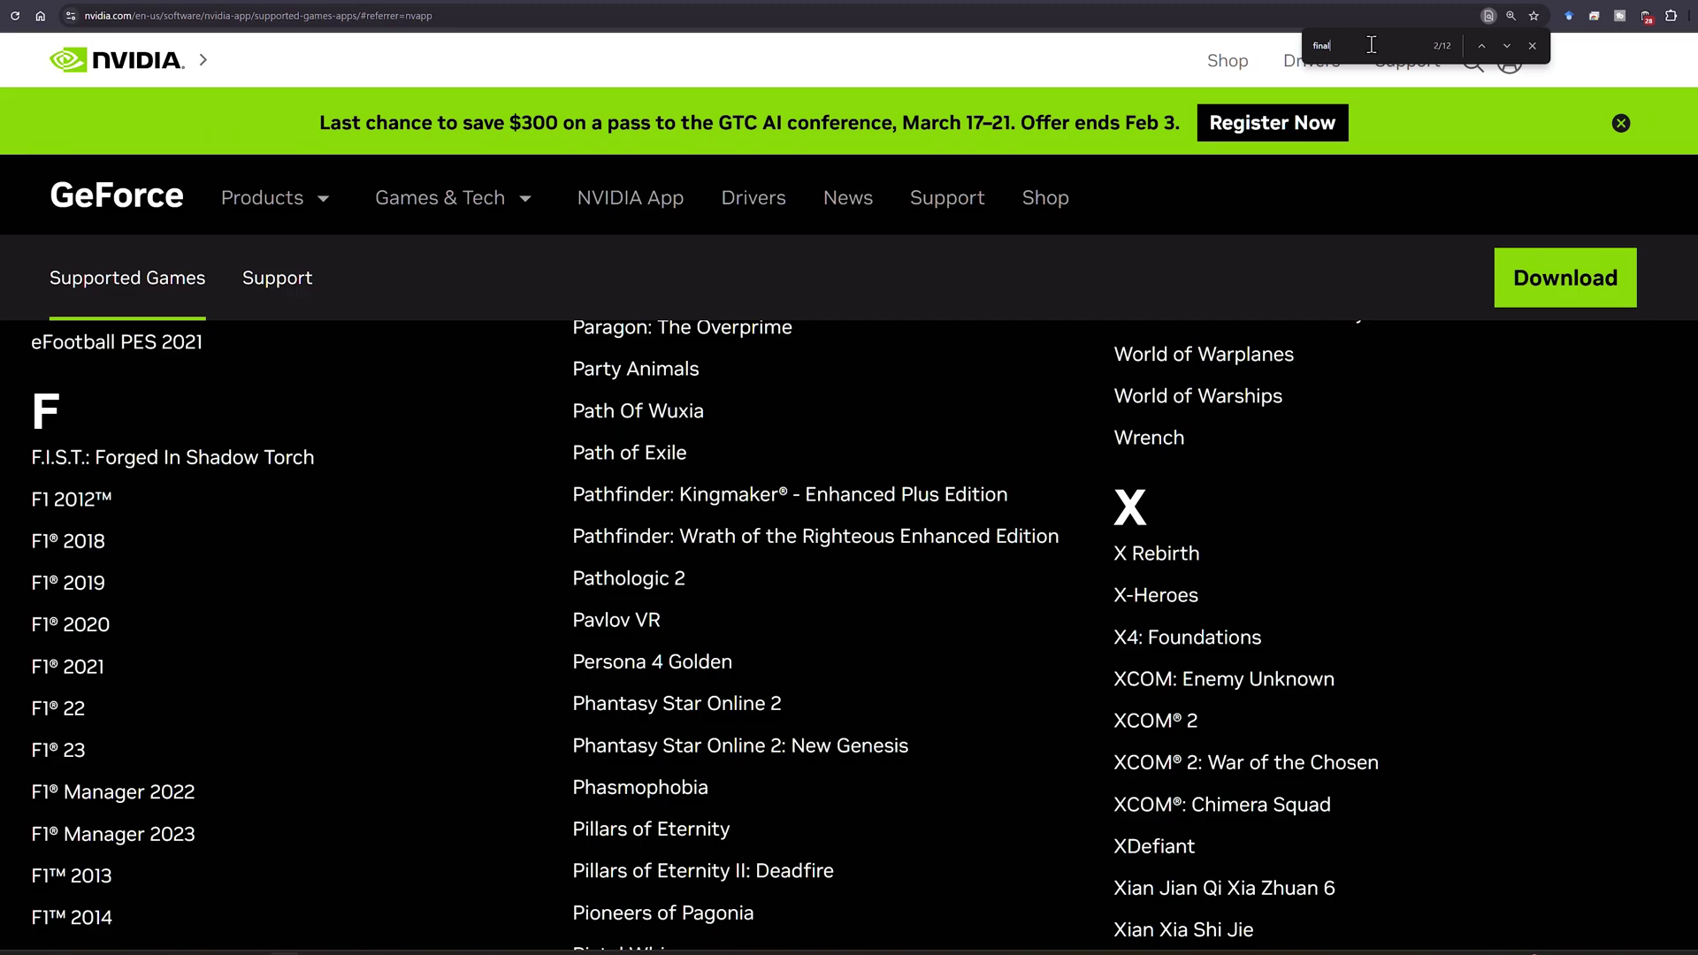
left_click(1506, 46)
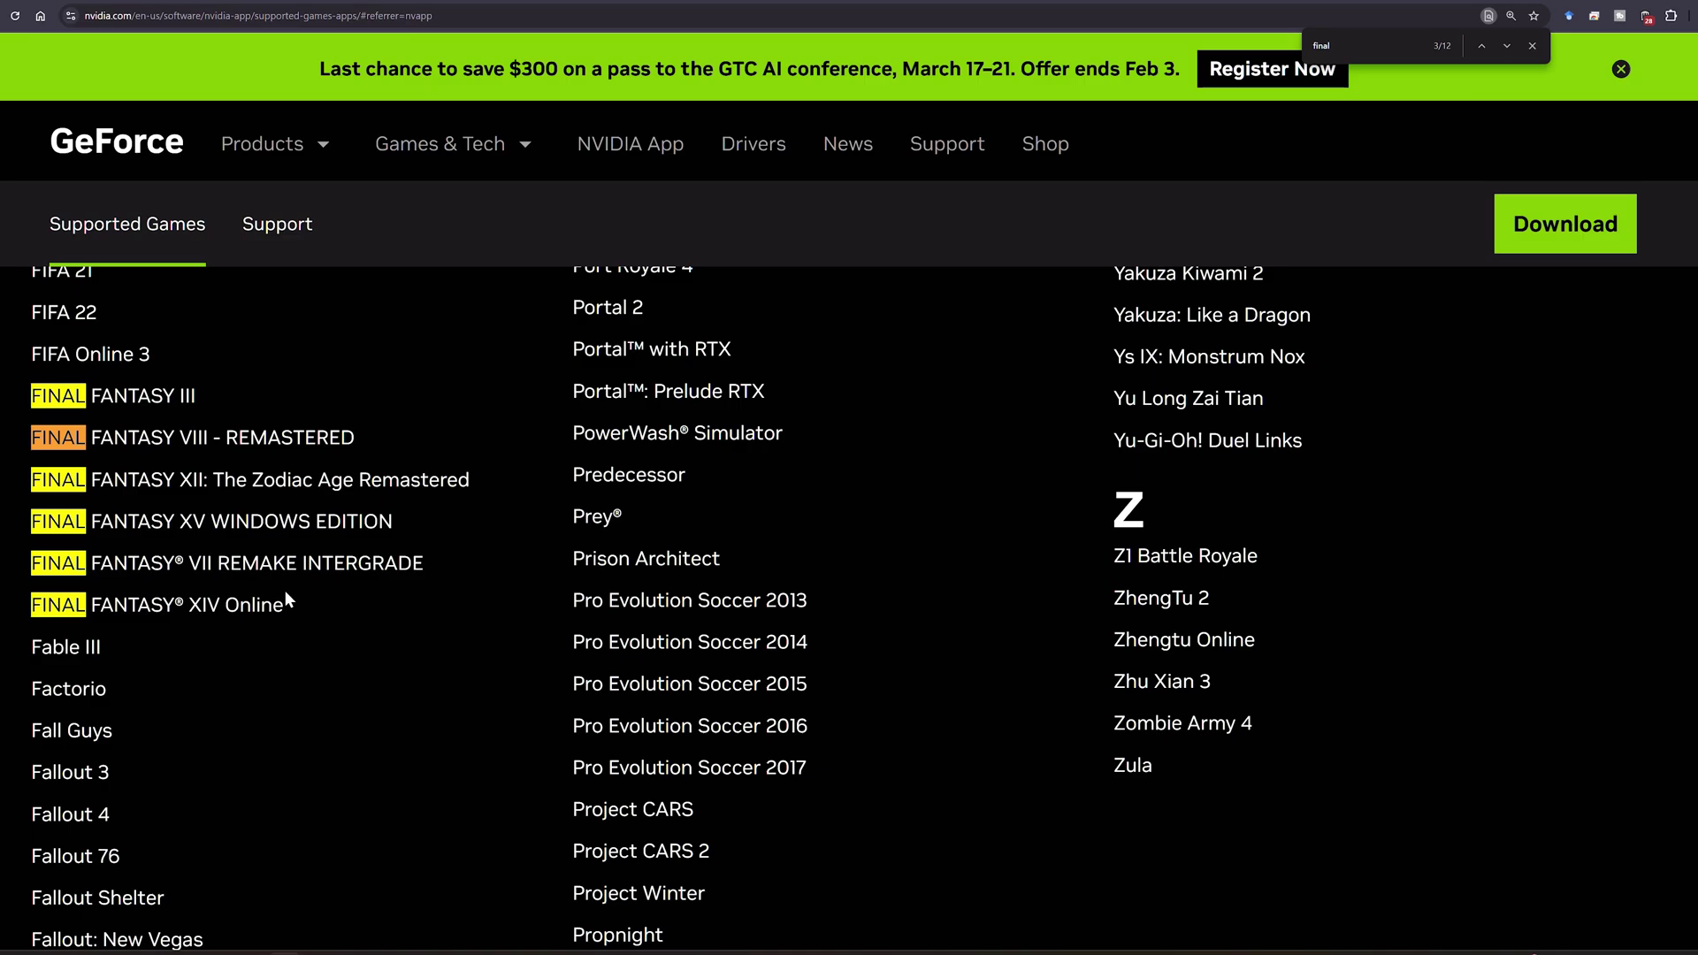
scroll(227, 600, "up", 1)
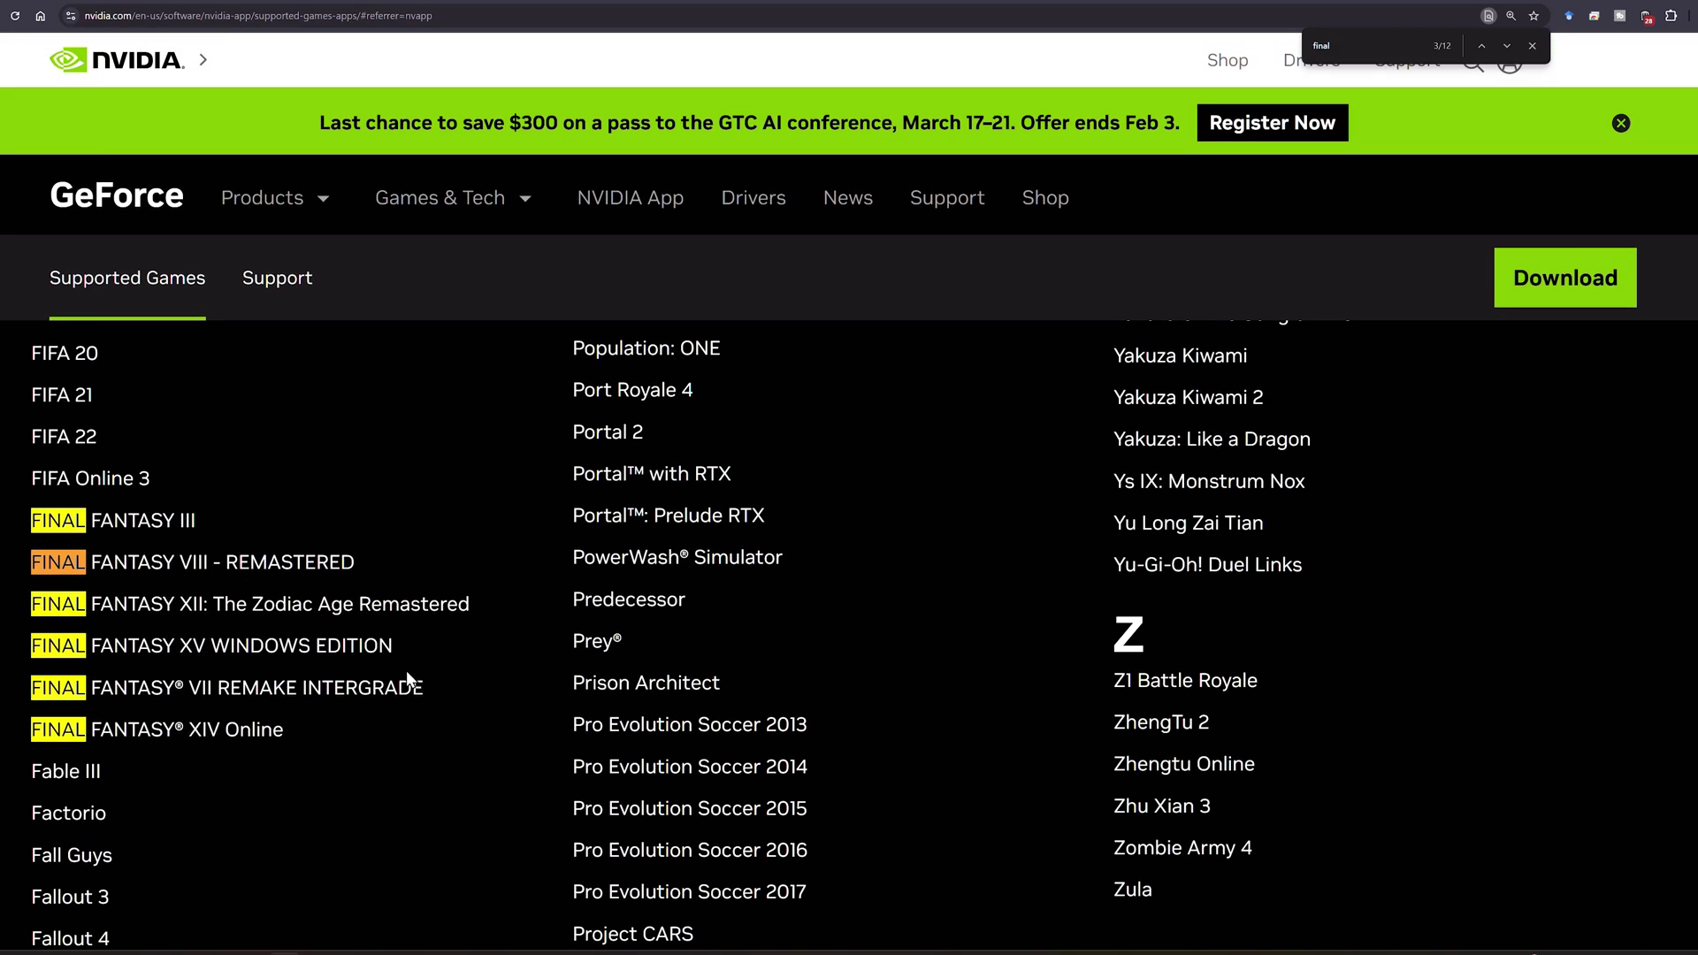
- Switch to the NVIDIA app, review FINAL FANTASY XVI's DLSS model presets with Super Resolution at Latest, and cancel the dialog
left_click(656, 953)
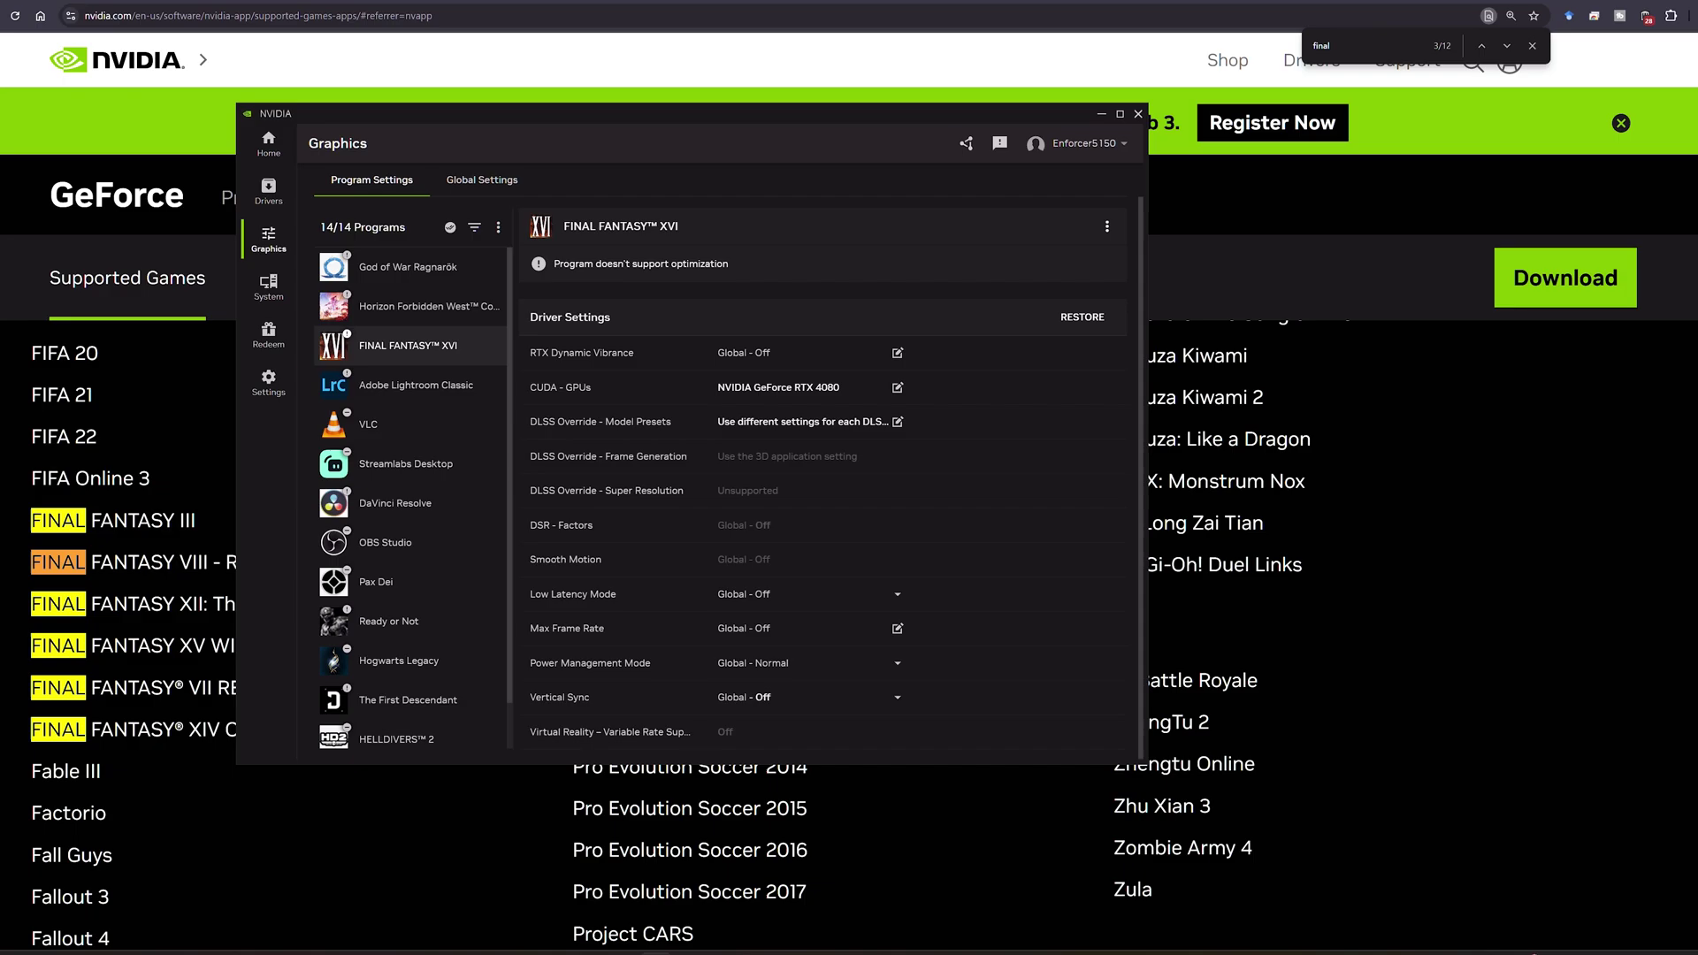
left_click(1118, 114)
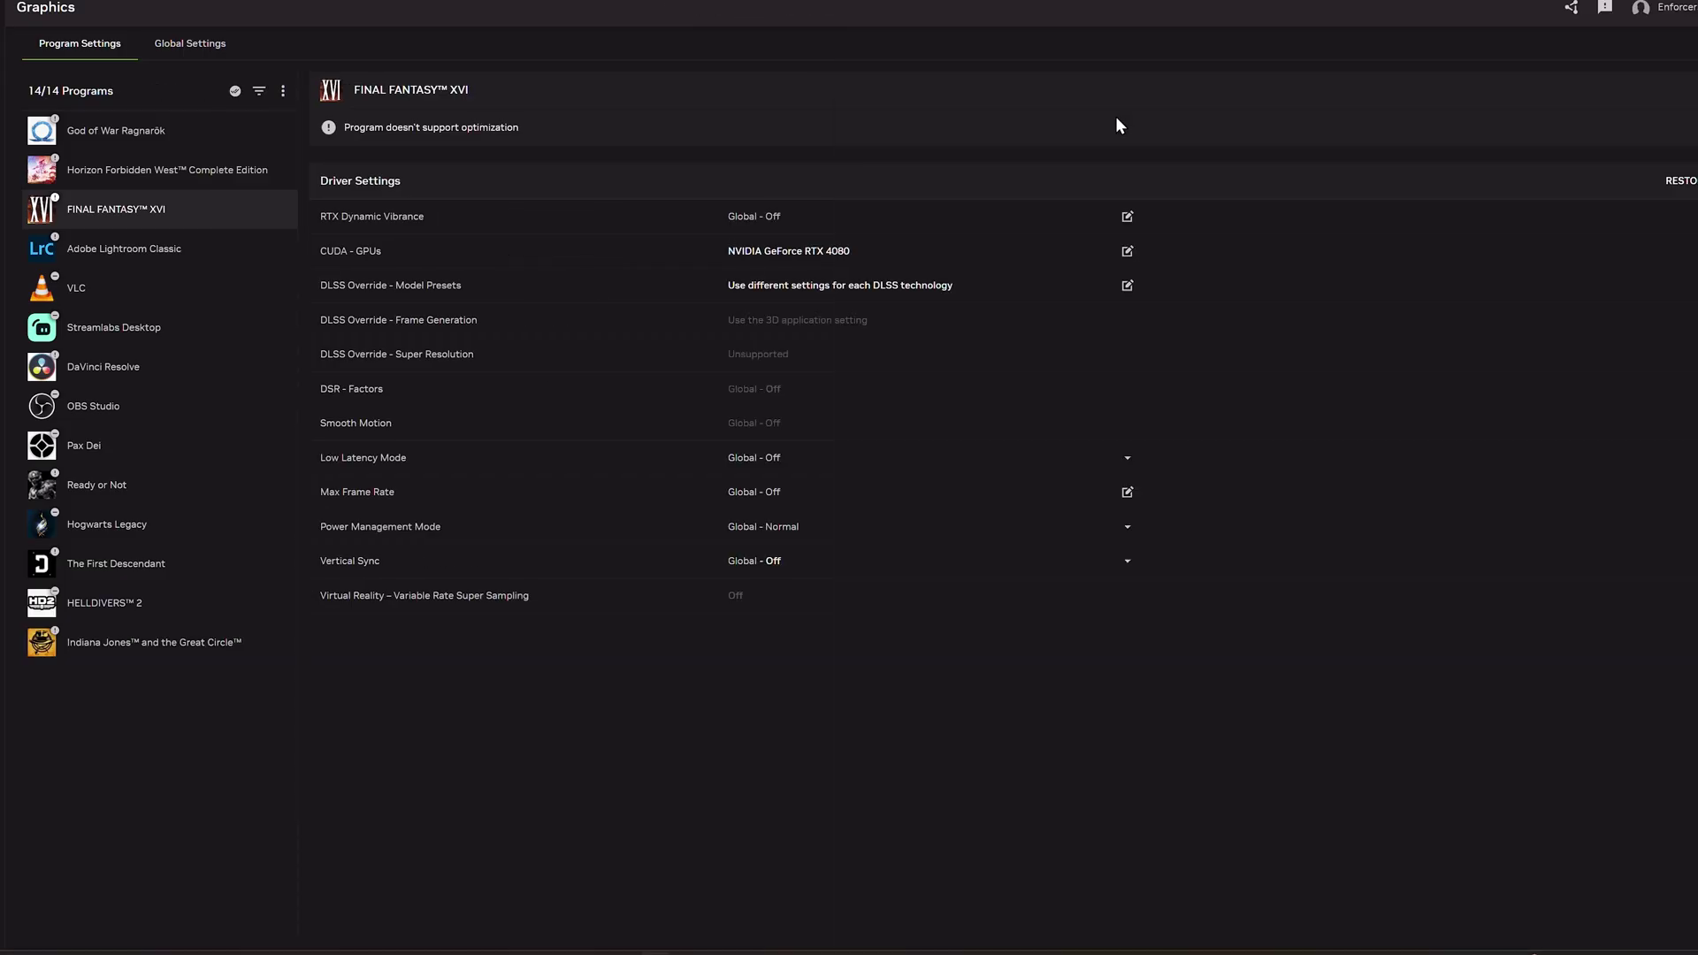
left_click(788, 288)
left_click(735, 599)
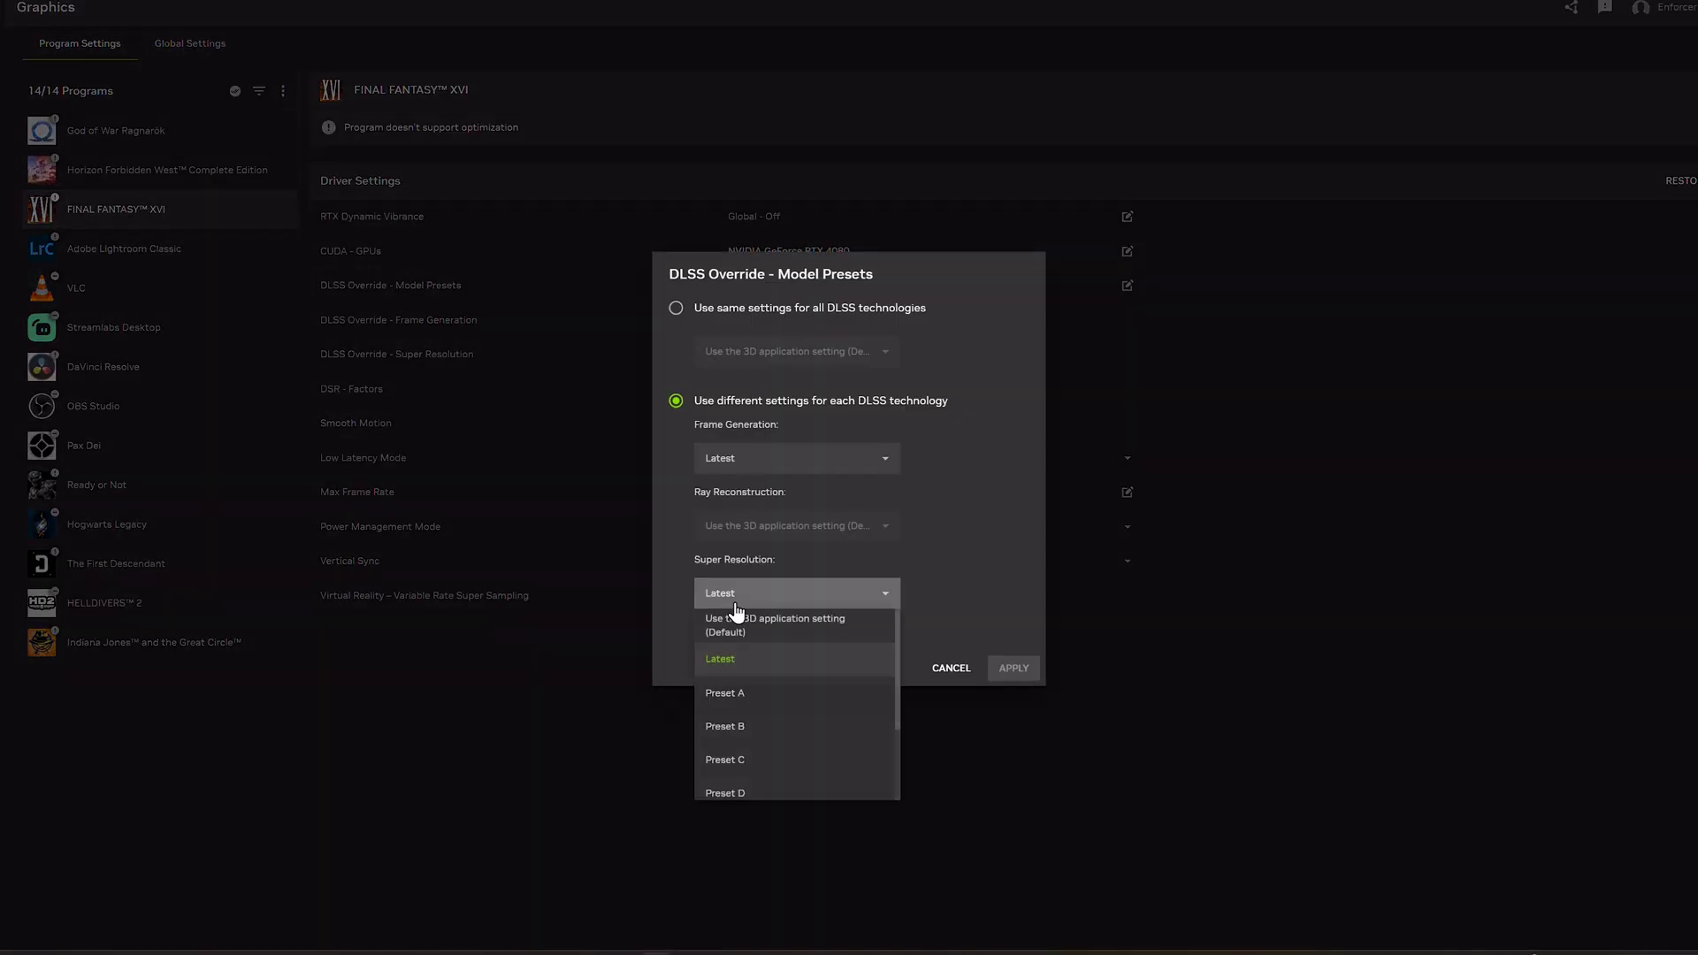
left_click(732, 672)
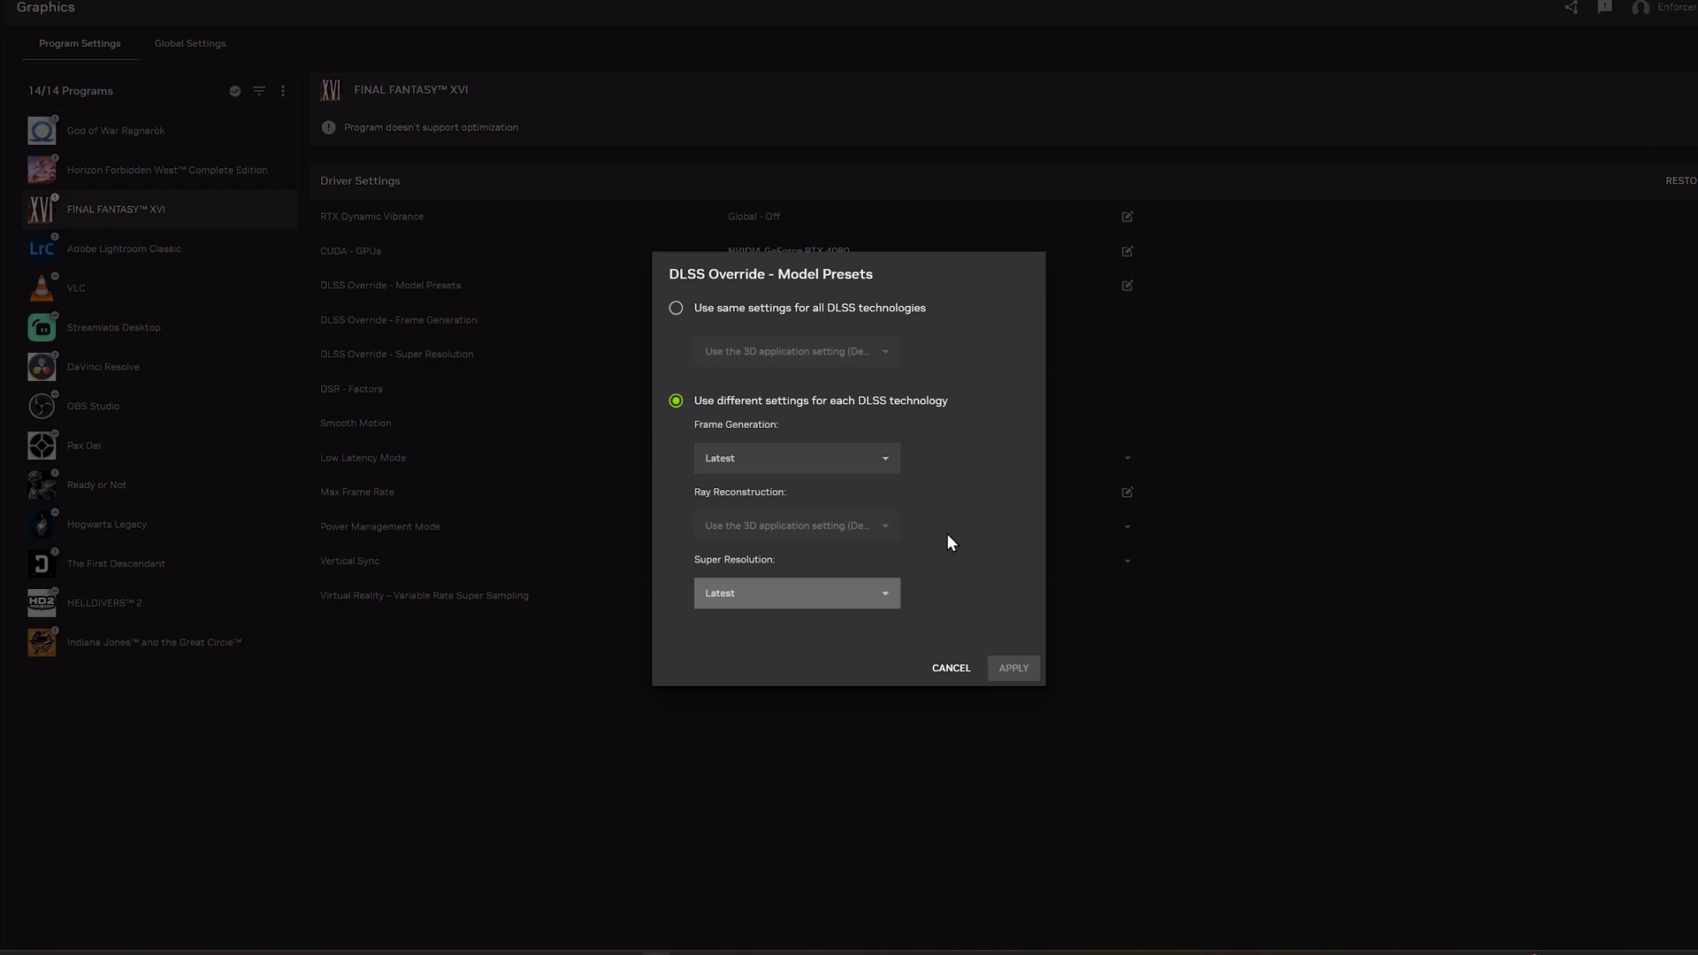
left_click(949, 672)
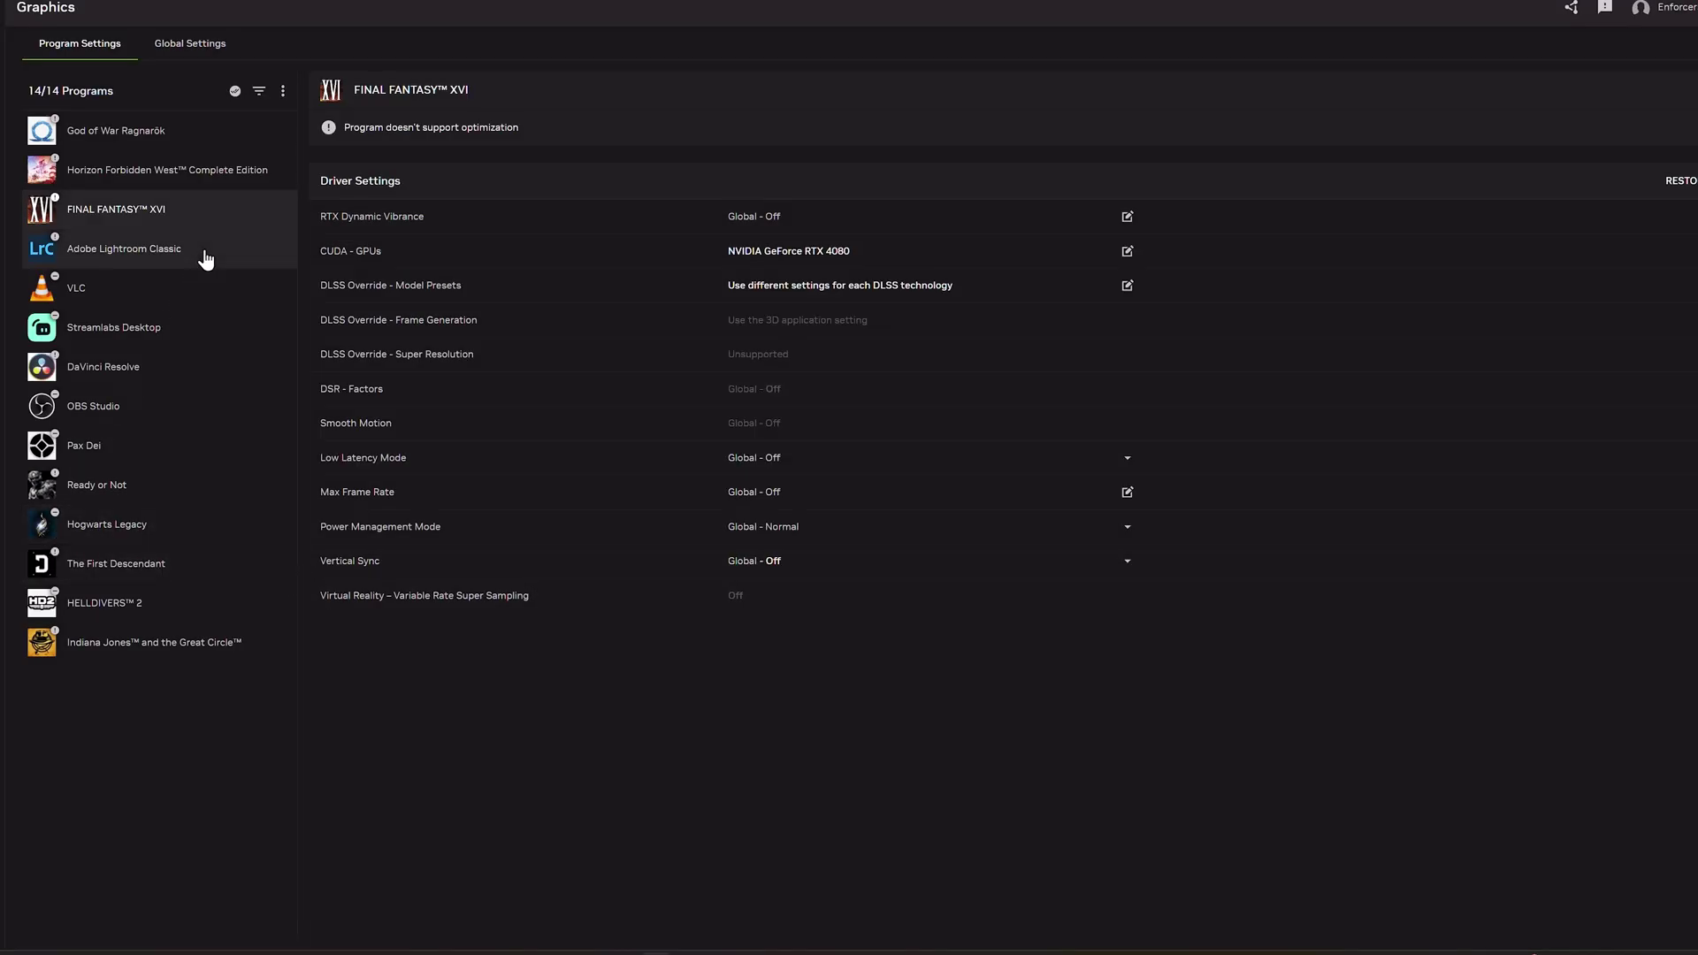
- Review the DLSS Override - Super Resolution modes offered for Hogwarts Legacy and cancel without applying one
left_click(155, 537)
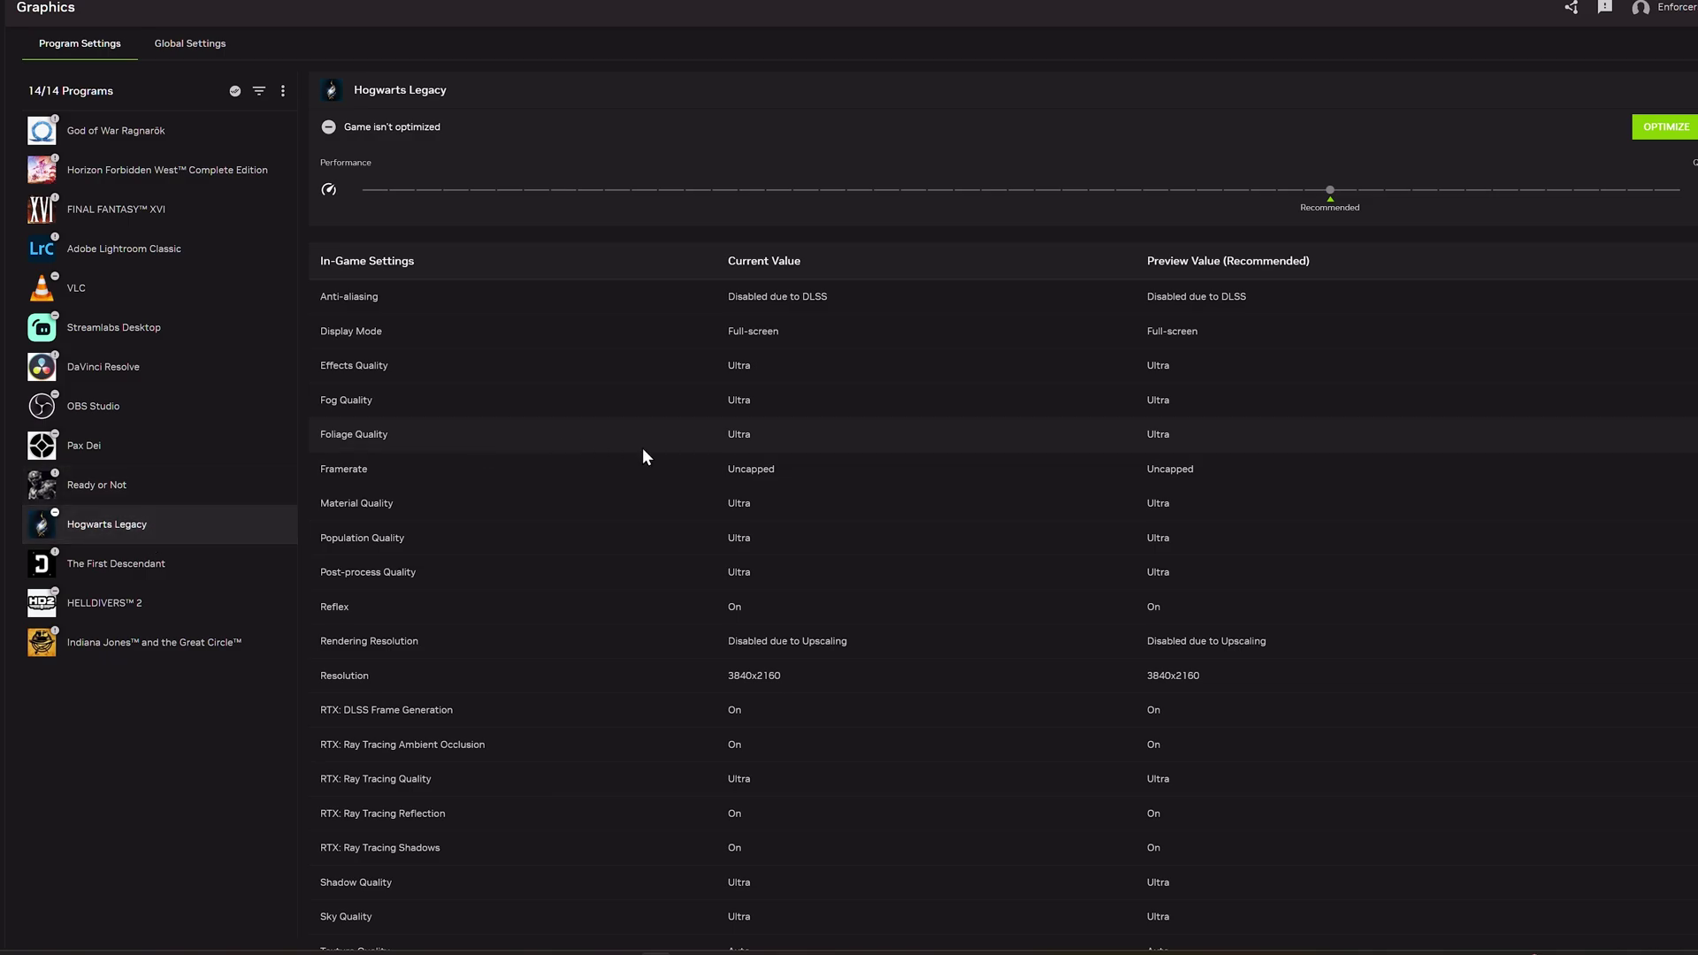
scroll(661, 464, "down", 7)
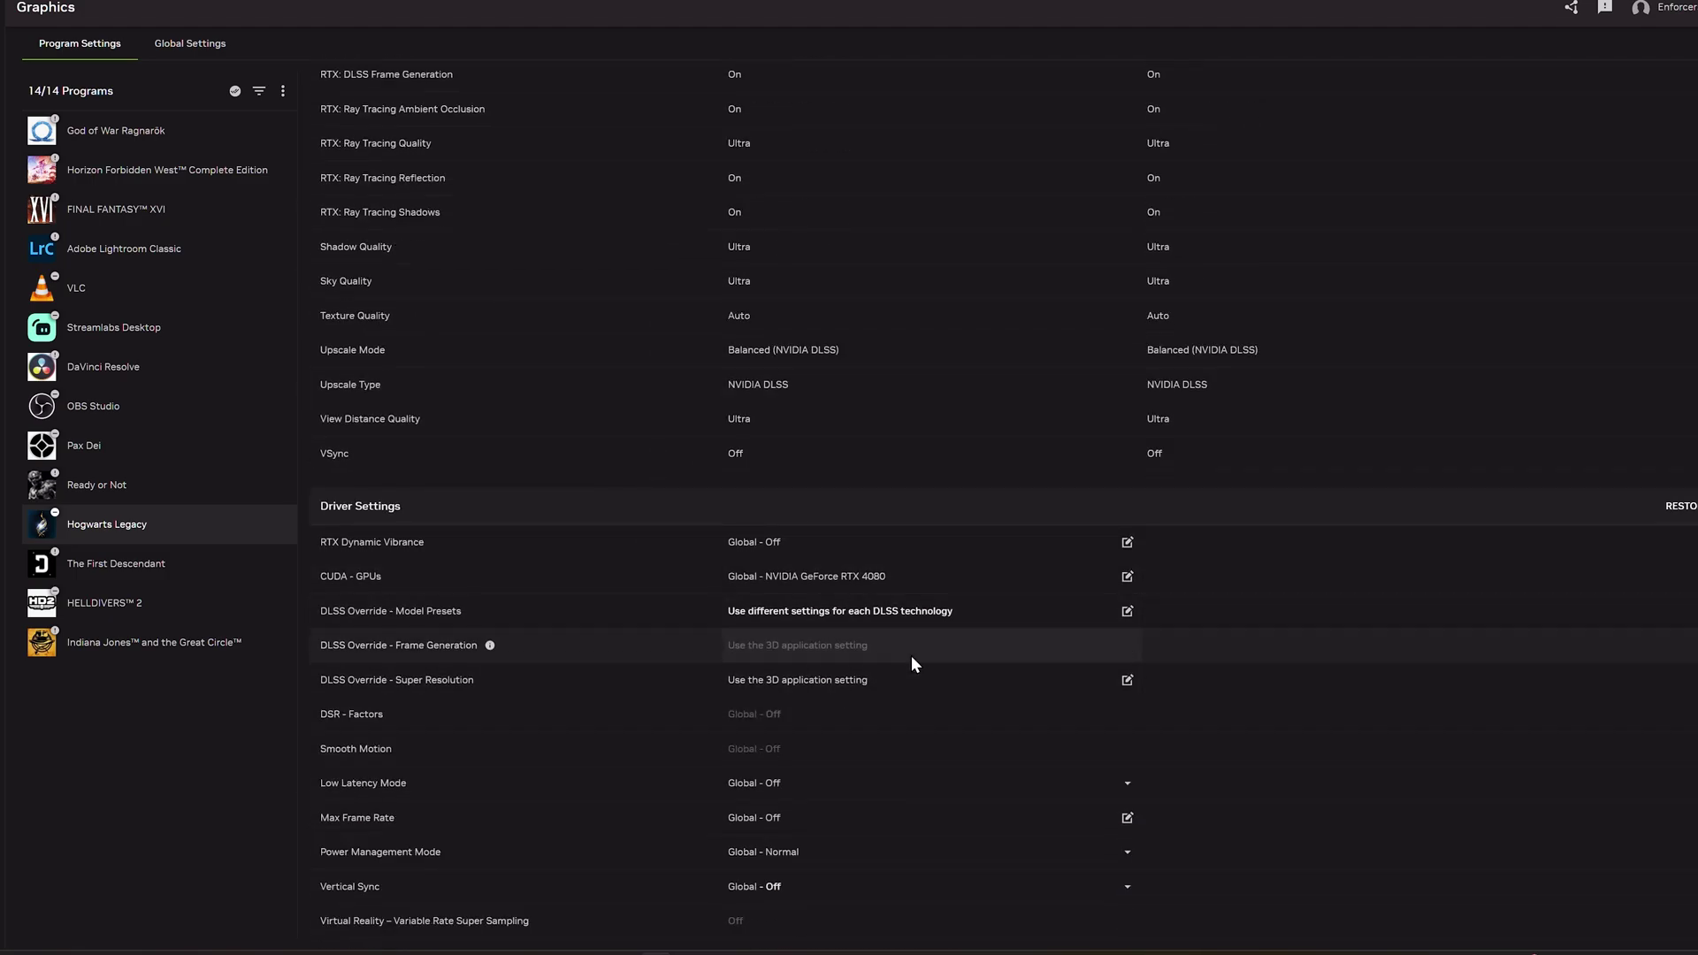
left_click(808, 681)
left_click(792, 478)
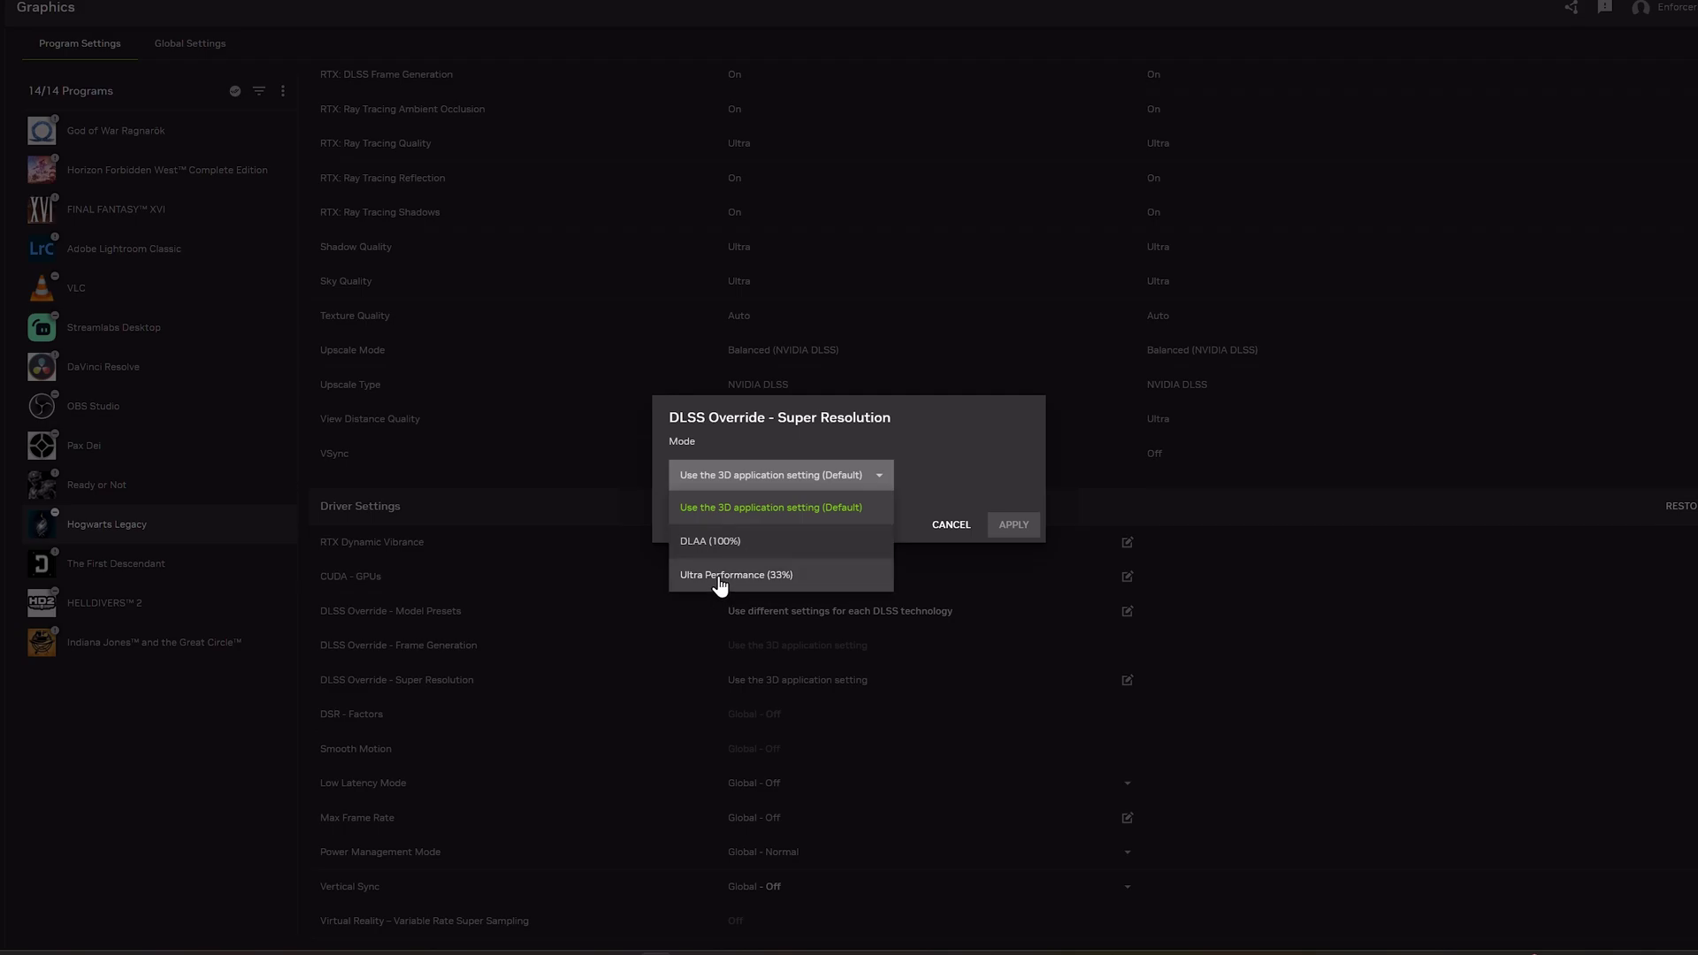
left_click(979, 477)
left_click(951, 525)
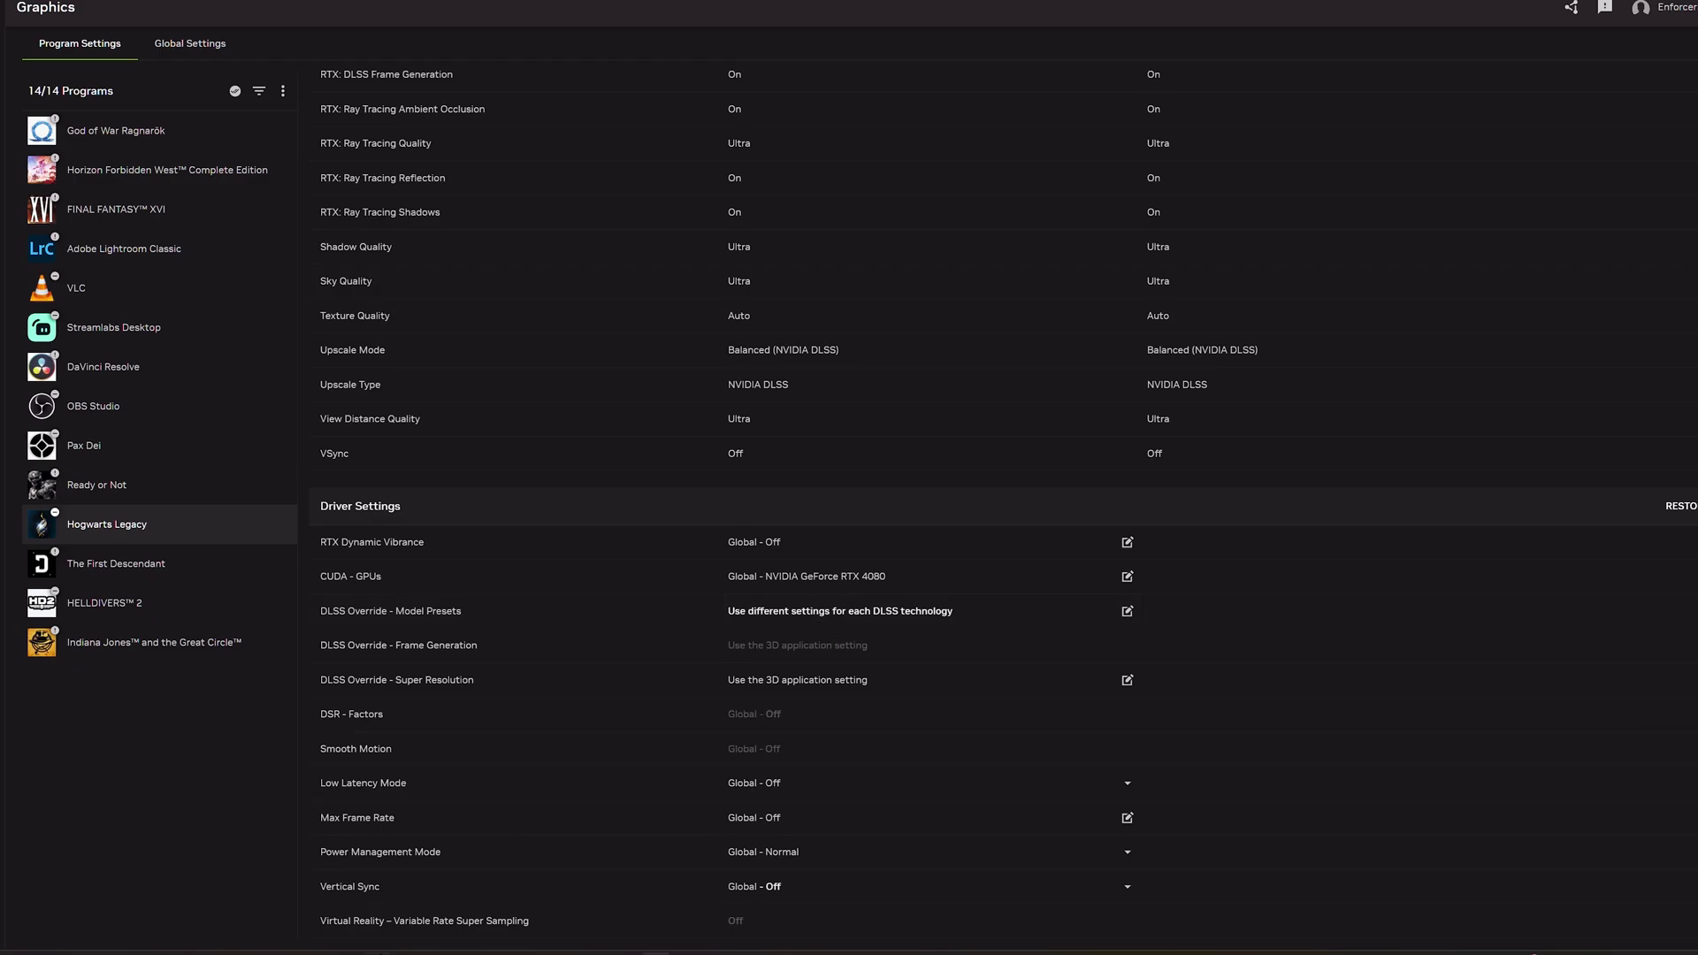
- Switch to Chrome, search the RTX games table for "hogwa", and compare the DLSS marks of Hogwarts Legacy and HITMAN World of Assassination
left_click(292, 902)
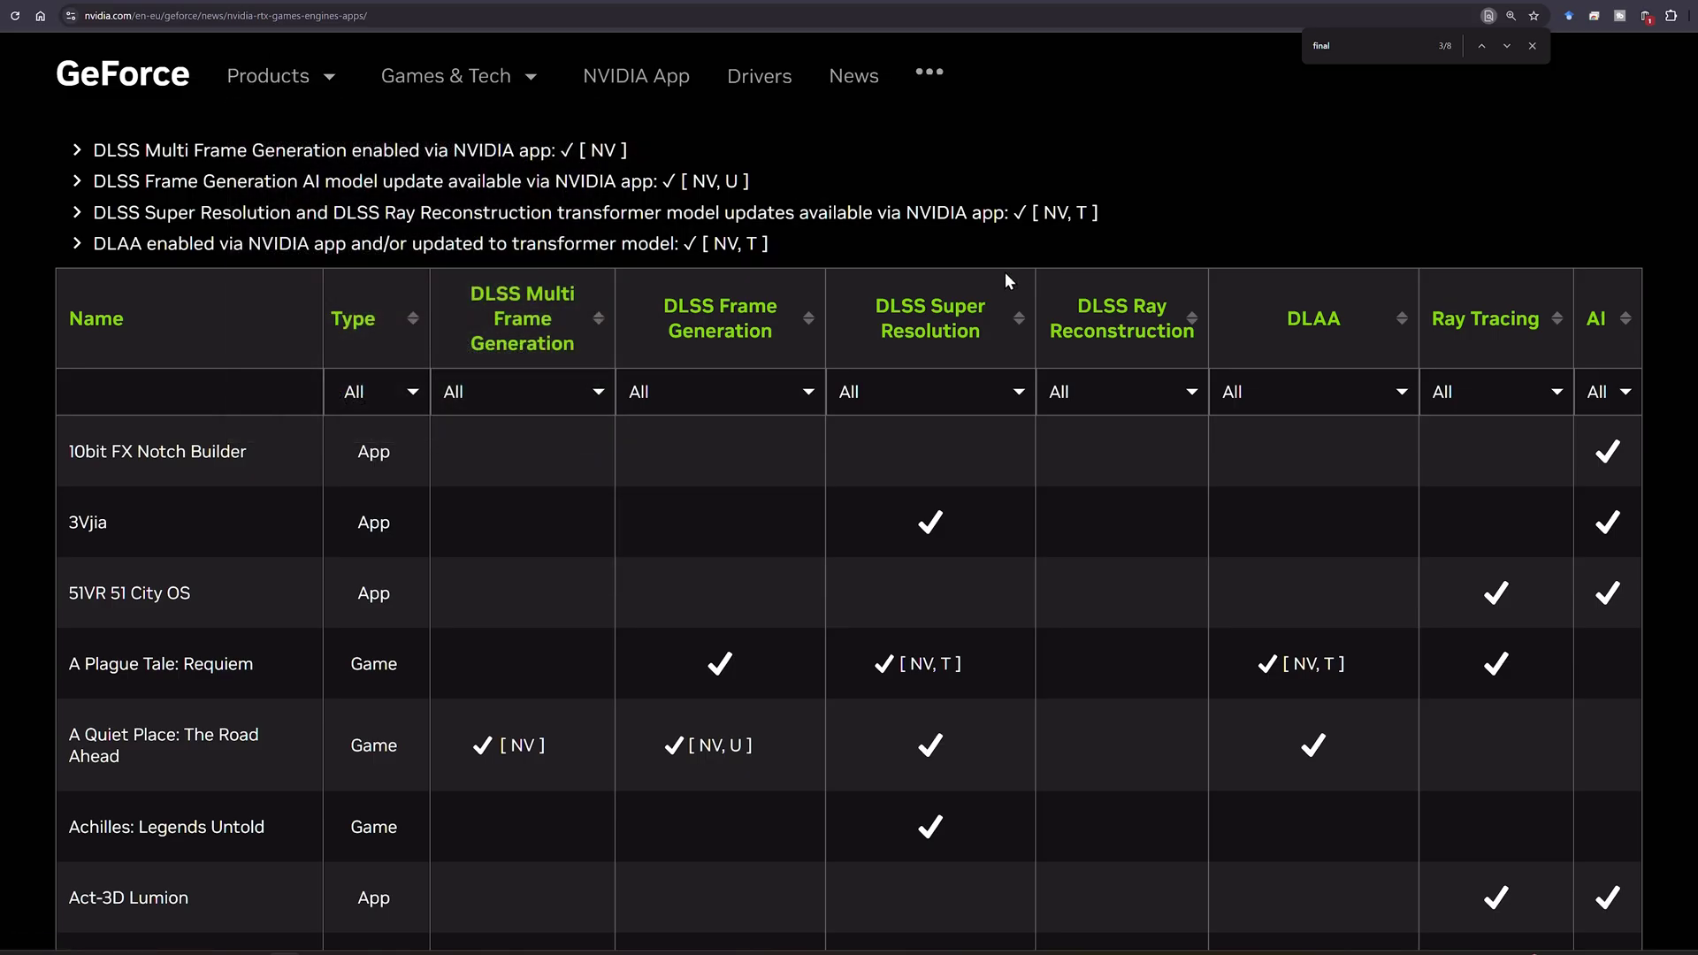
key("ctrl+f")
type("hogwa")
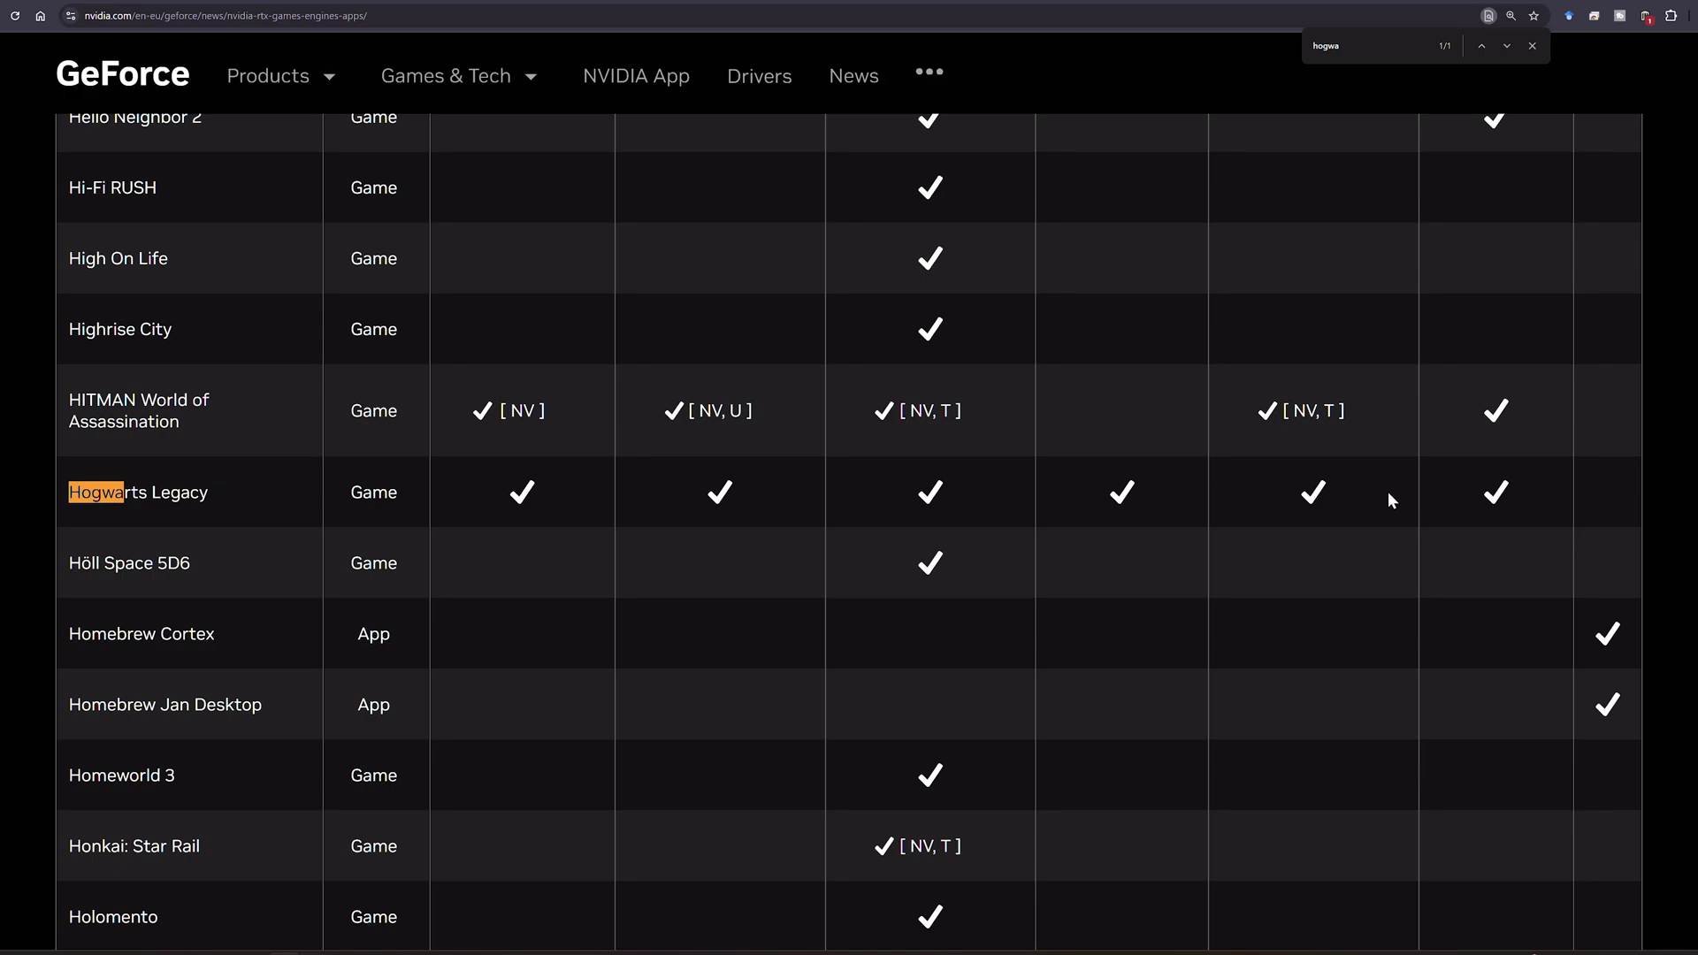
double_click(521, 412)
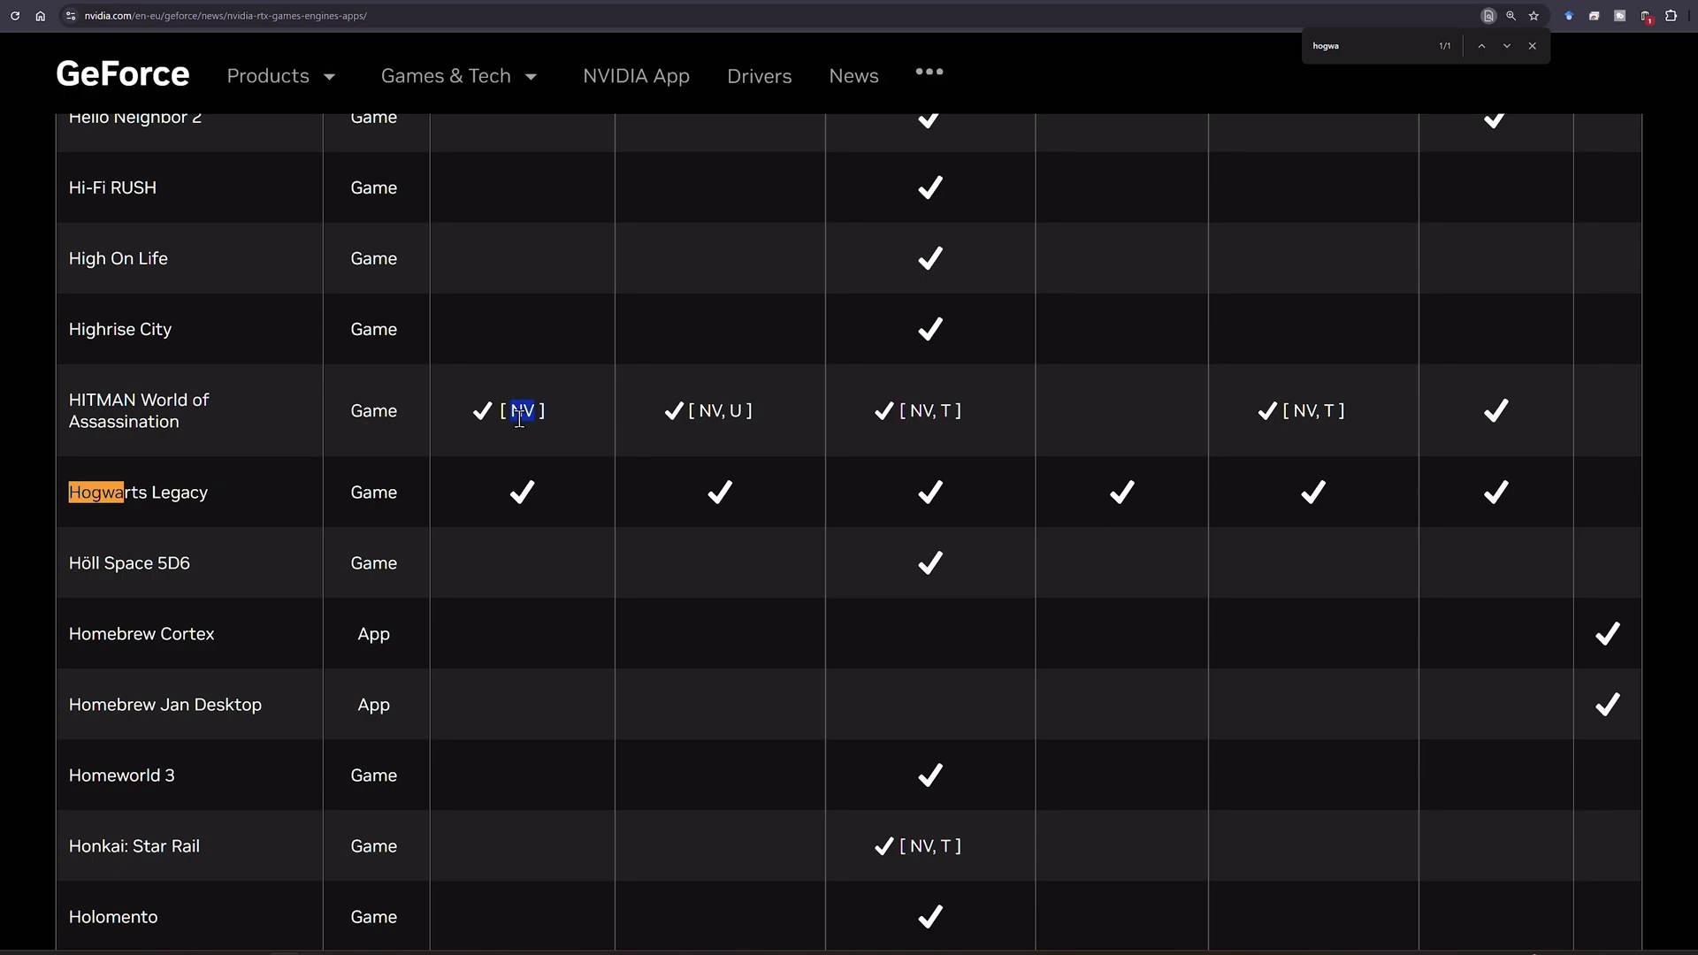
double_click(711, 410)
left_click(923, 415)
double_click(923, 416)
left_click(923, 416)
double_click(923, 418)
left_click_drag(923, 417, 944, 419)
left_click(899, 491)
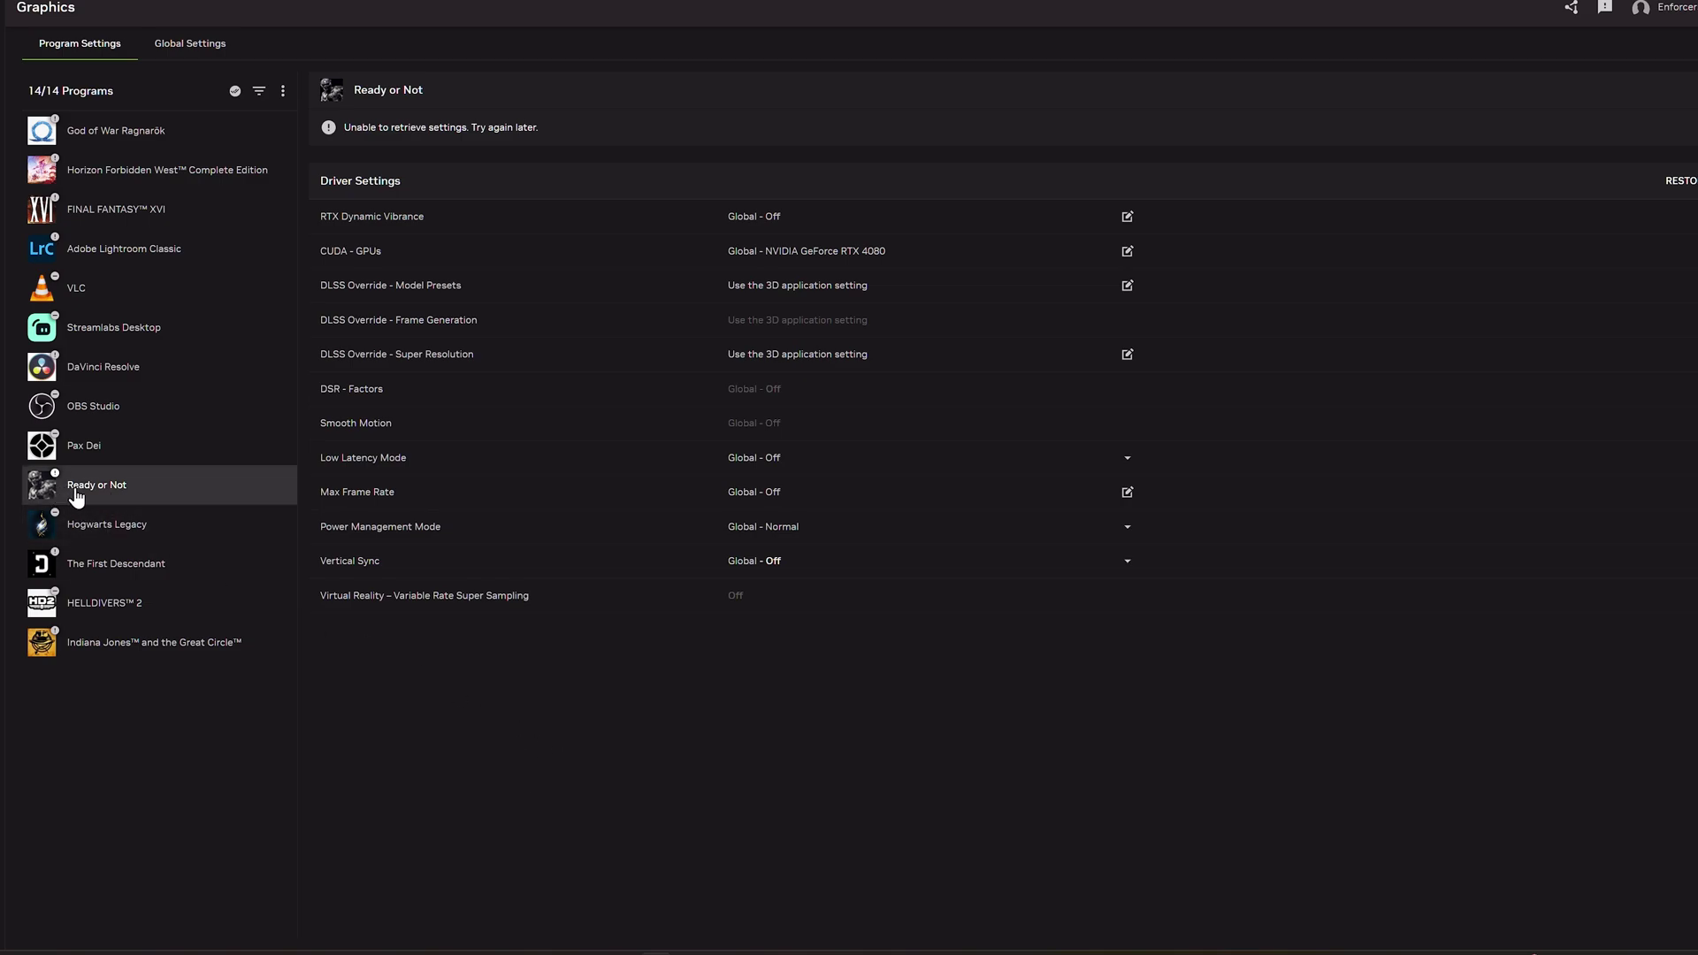
- Return to the RTX games table in Chrome and search it for "read" to check Ready or Not's DLSS override support
mouse_move(285, 953)
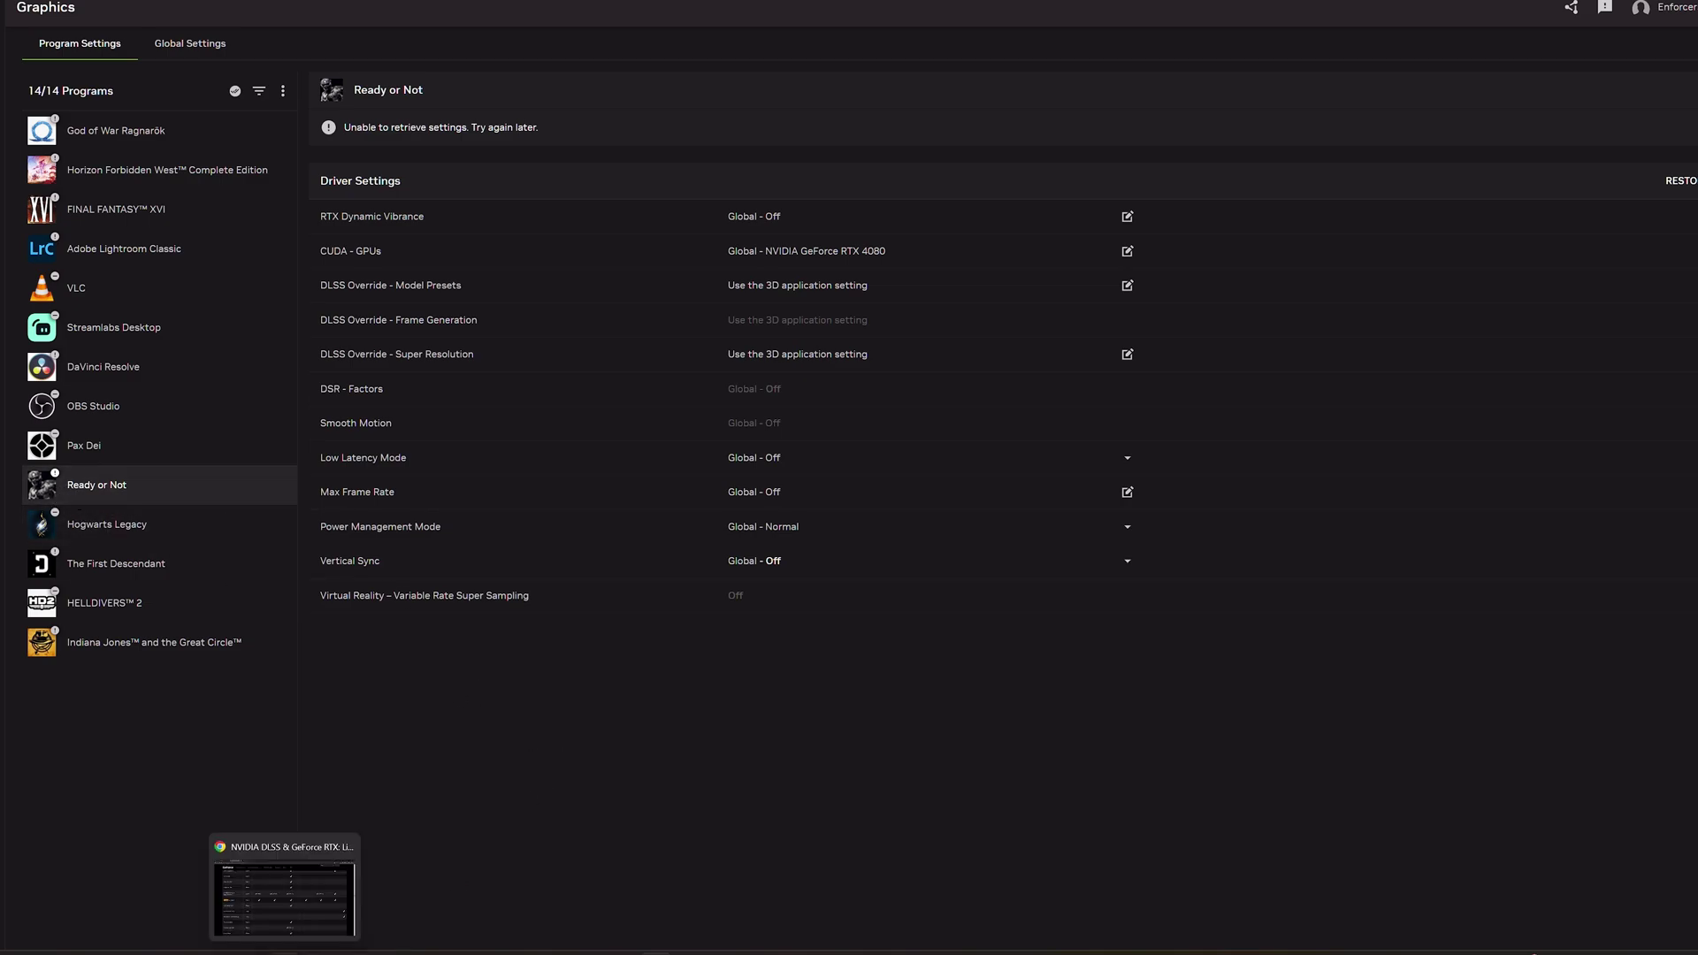
left_click(299, 891)
key("ctrl+f")
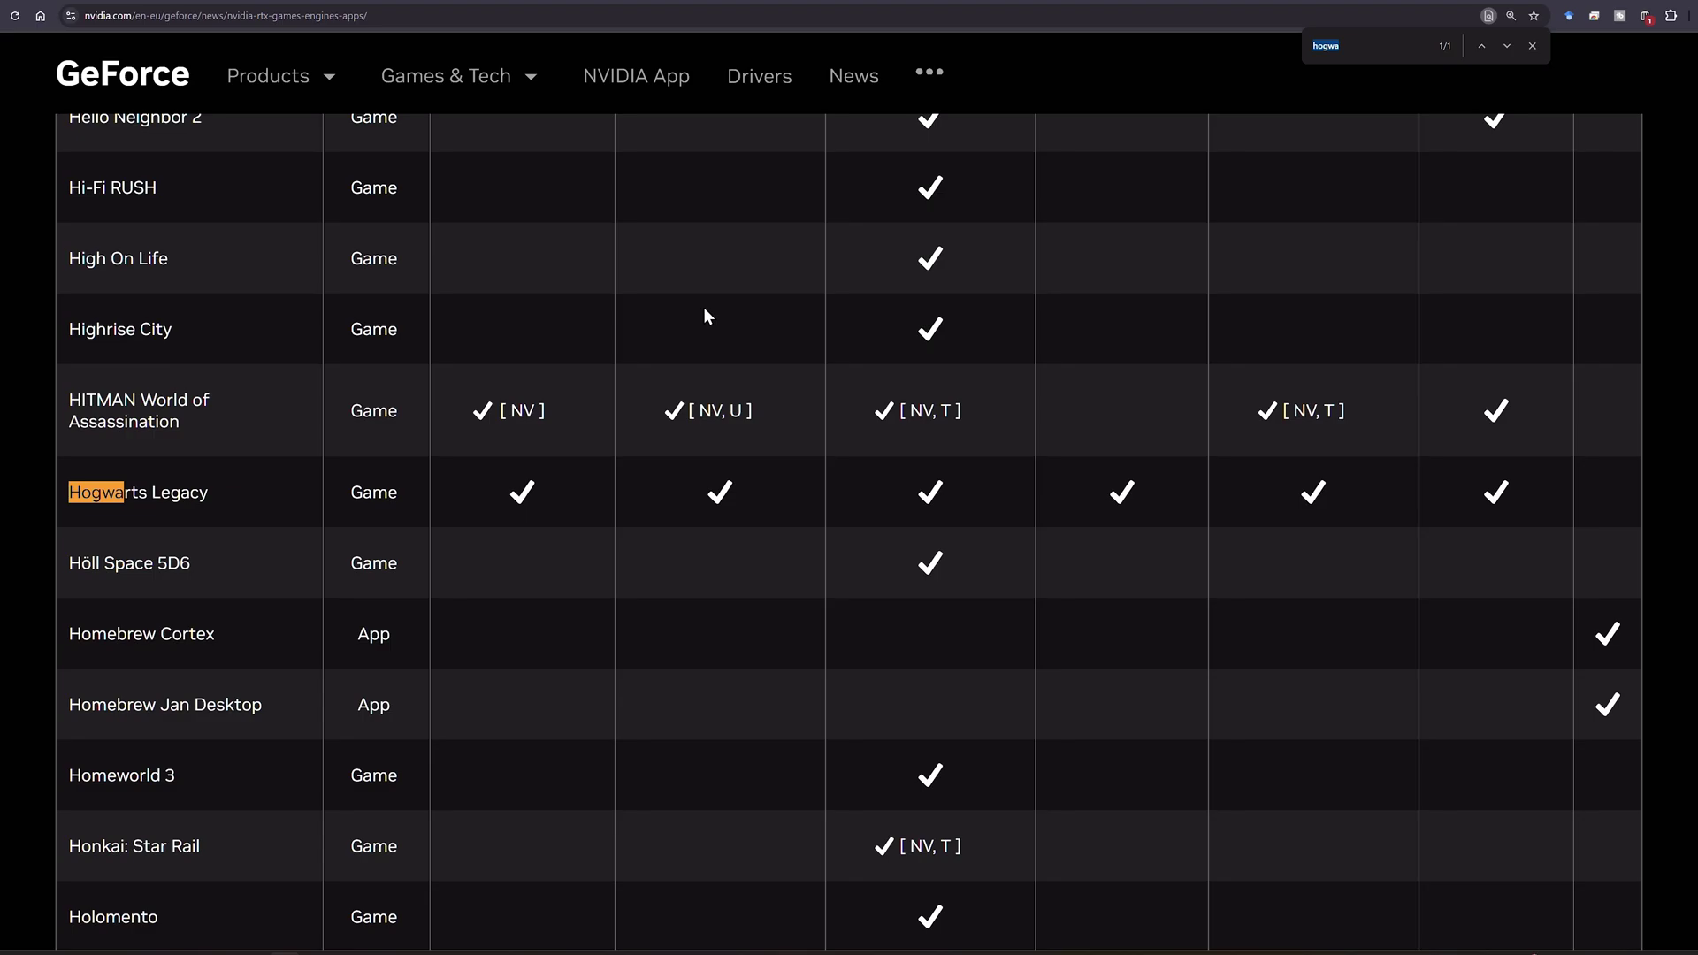
type("rea")
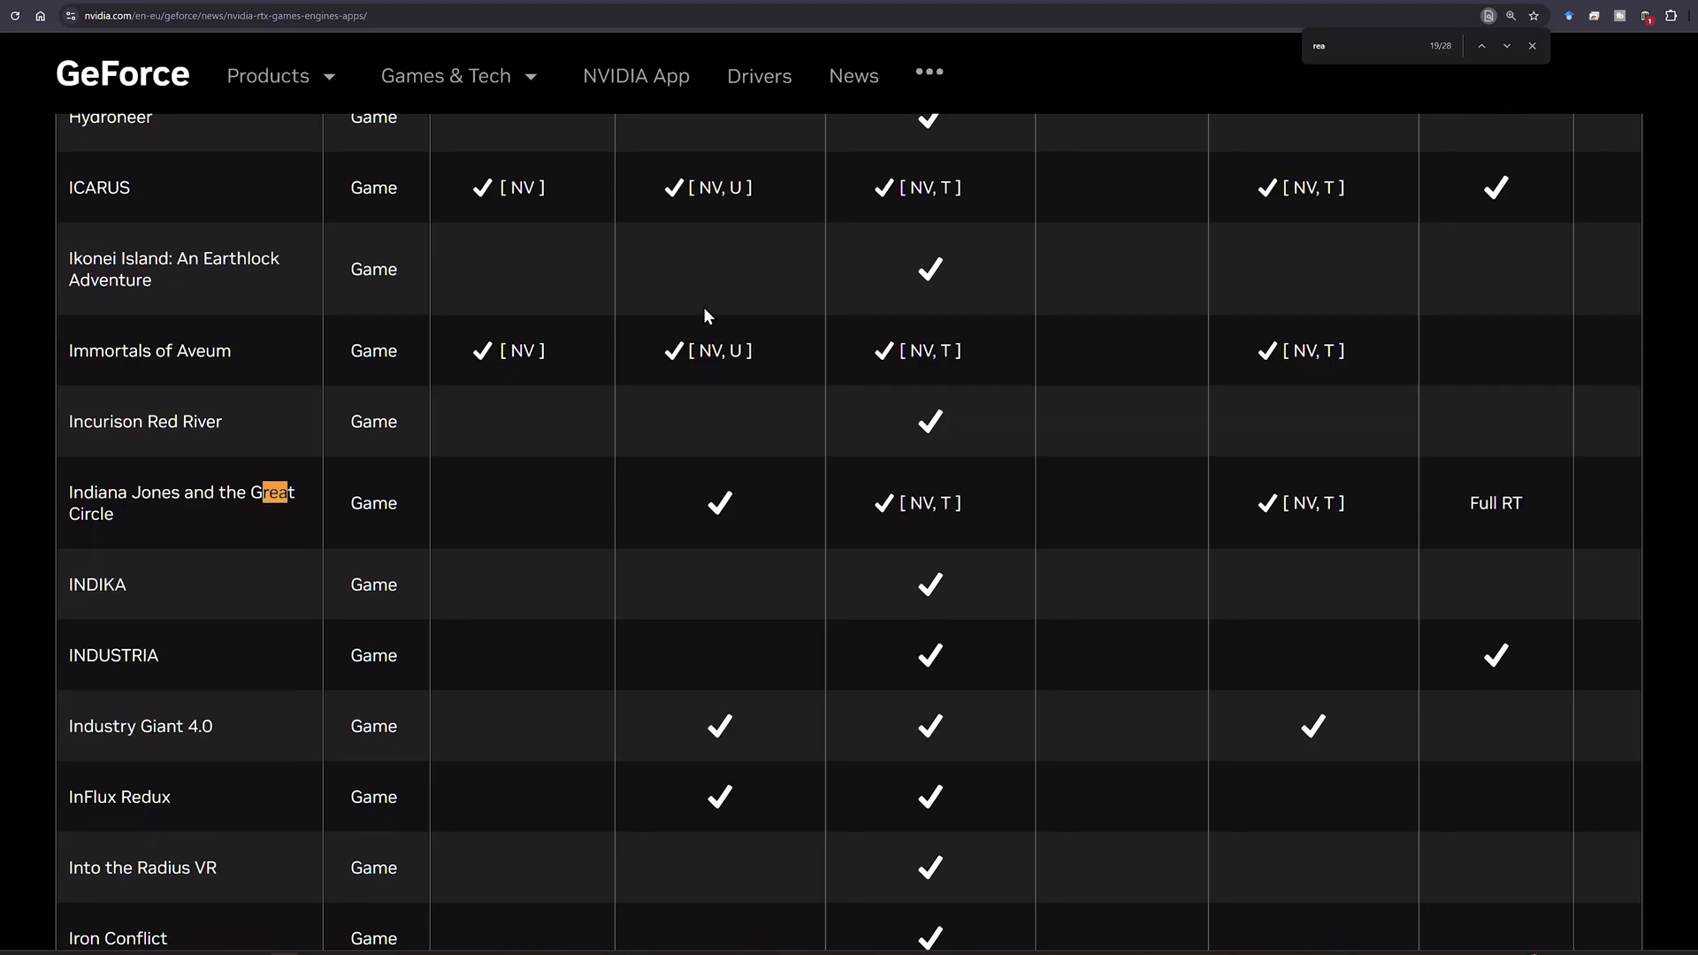
type("d")
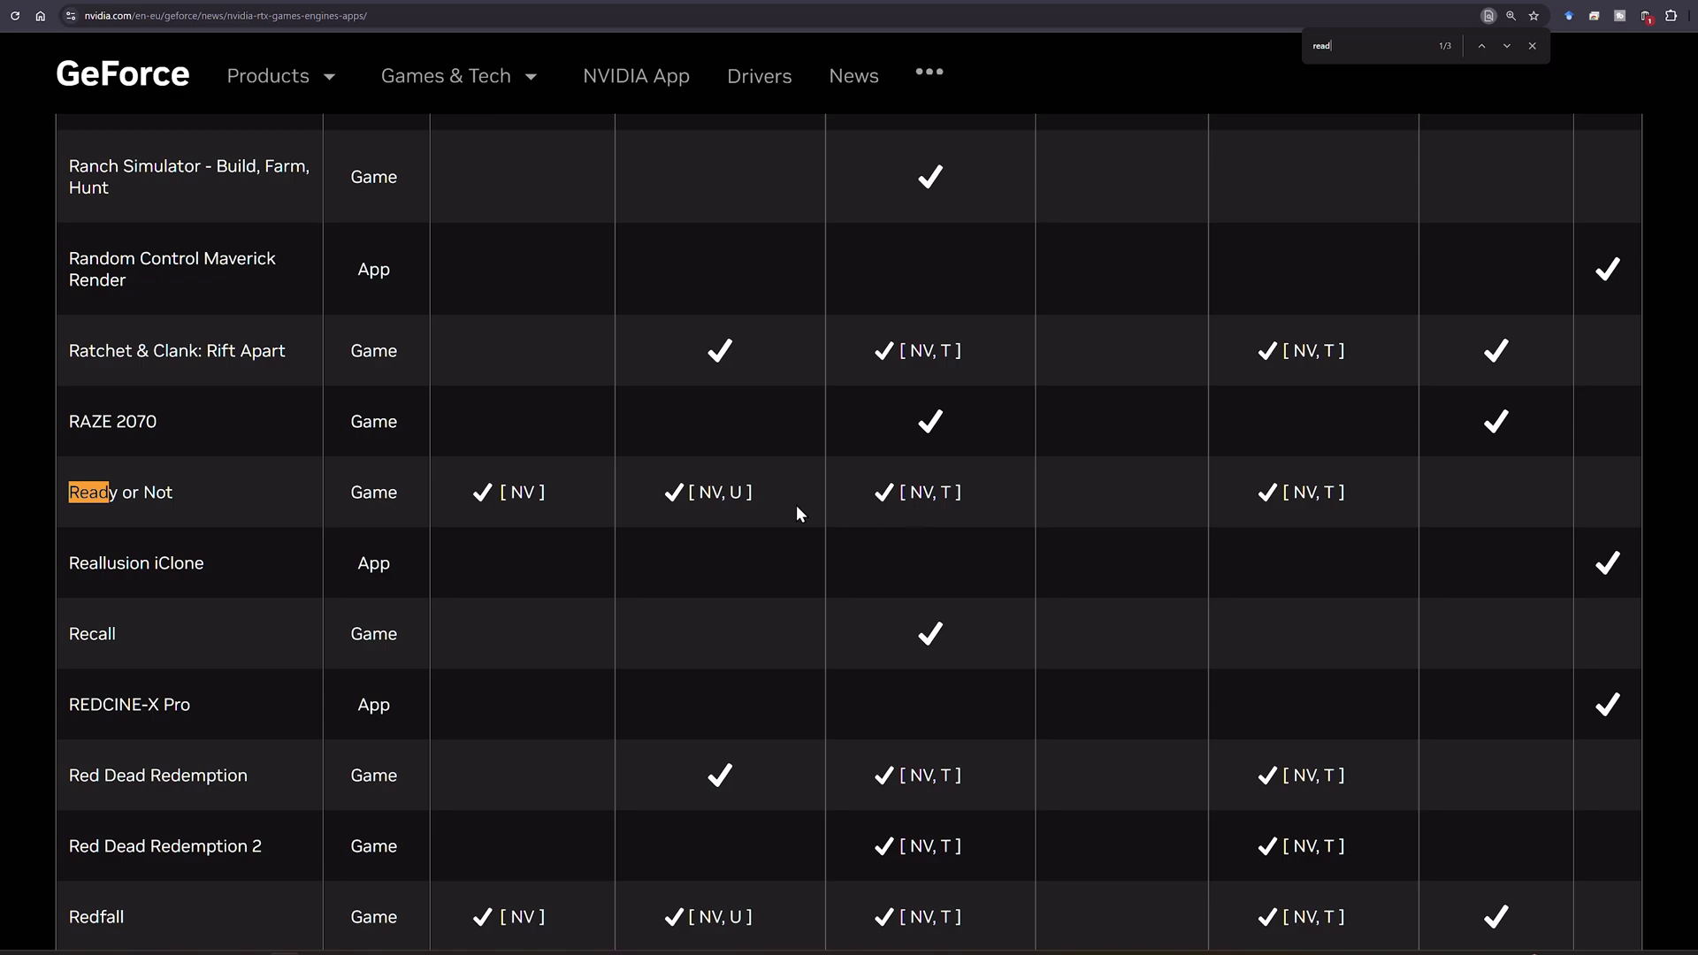
- Examine the DLSS override marks in the Ready or Not row of the RTX games table and switch back to the NVIDIA app
double_click(1329, 494)
left_click_drag(1329, 493, 1294, 494)
mouse_move(655, 953)
left_click(655, 889)
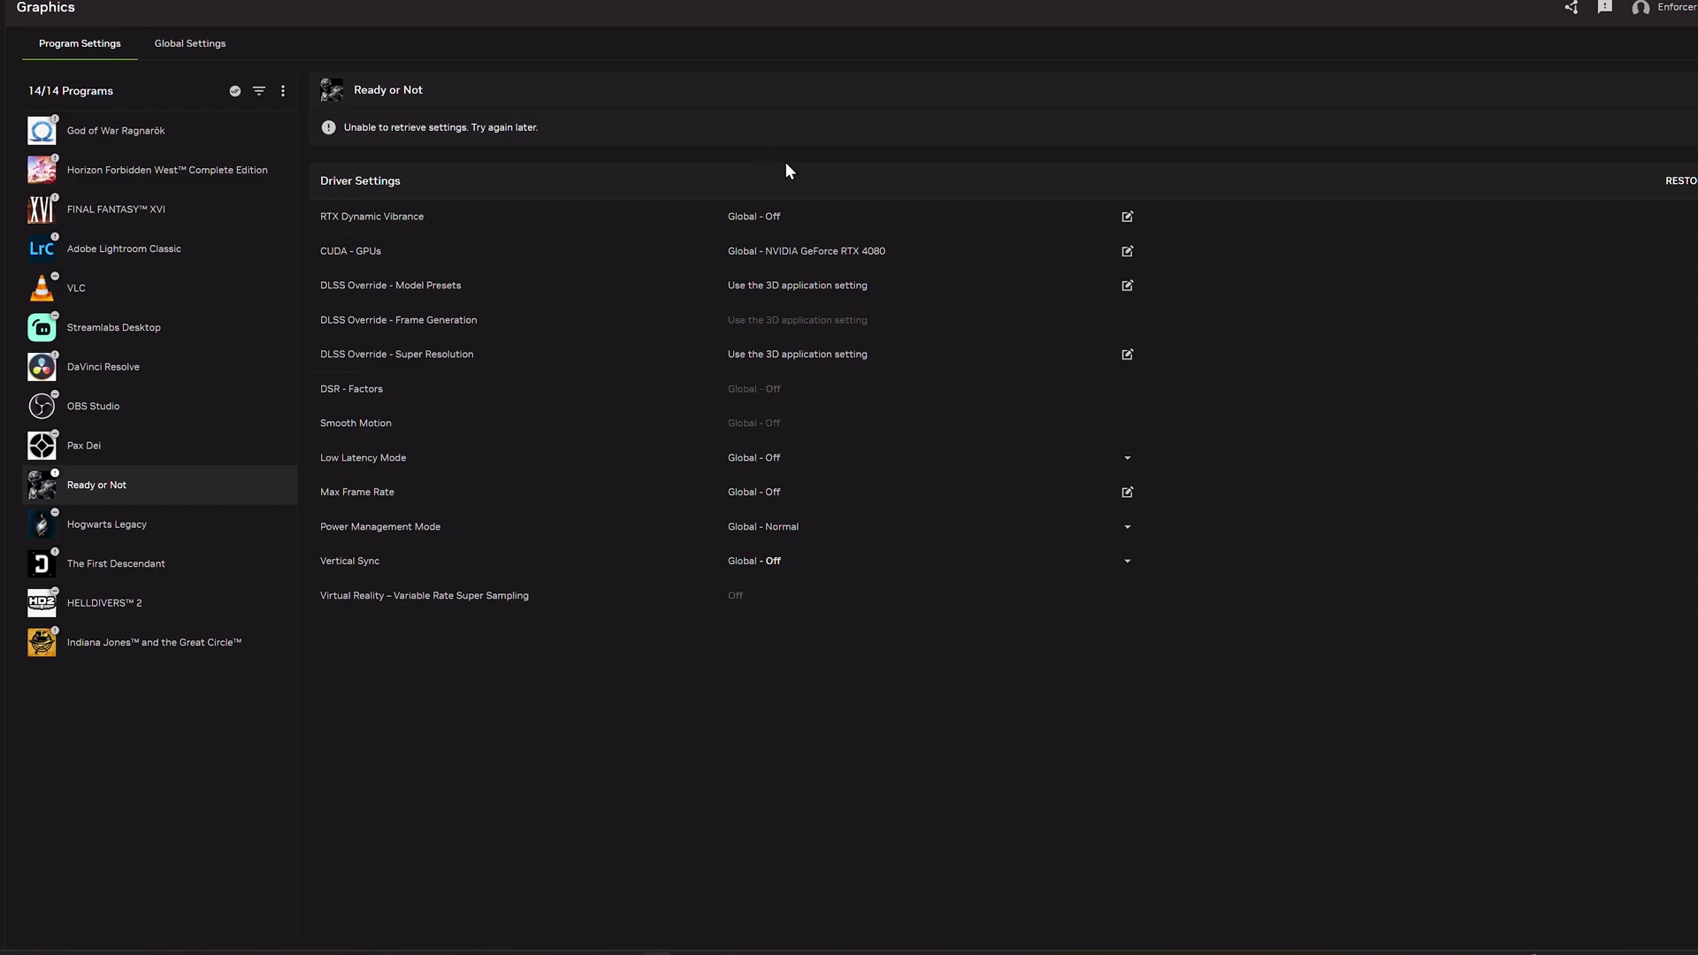
- Apply separate DLSS Override model presets for Ready or Not, with Frame Generation and Super Resolution both set to Latest
left_click(824, 283)
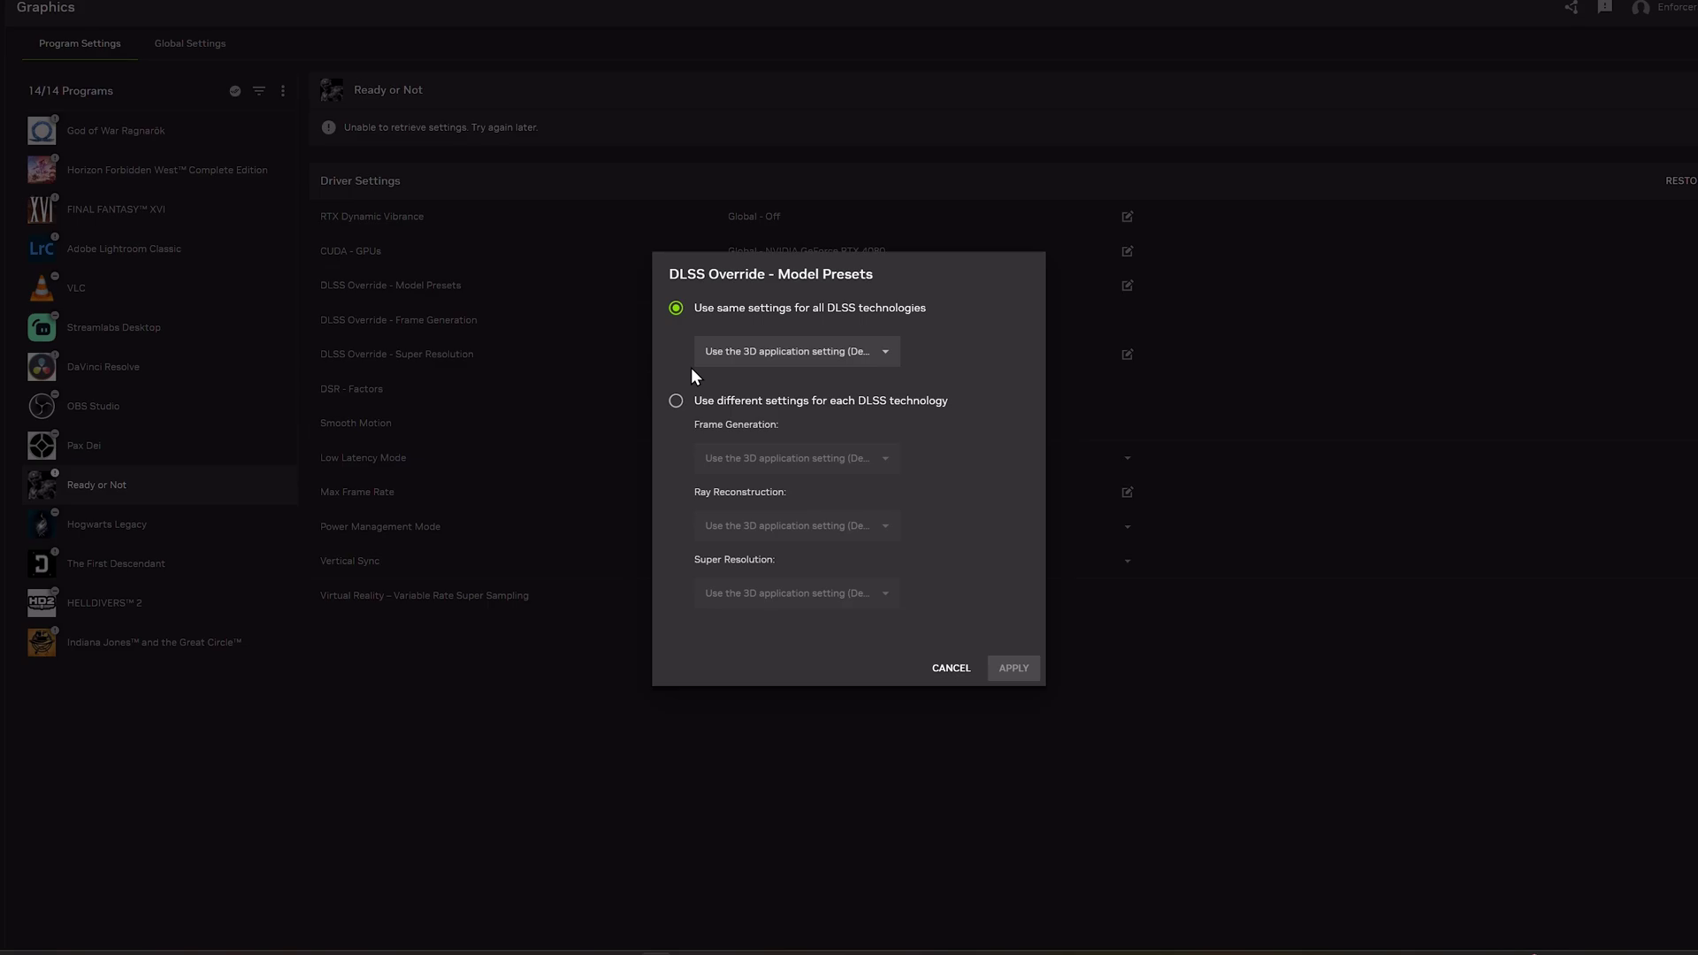
left_click(675, 401)
left_click(780, 458)
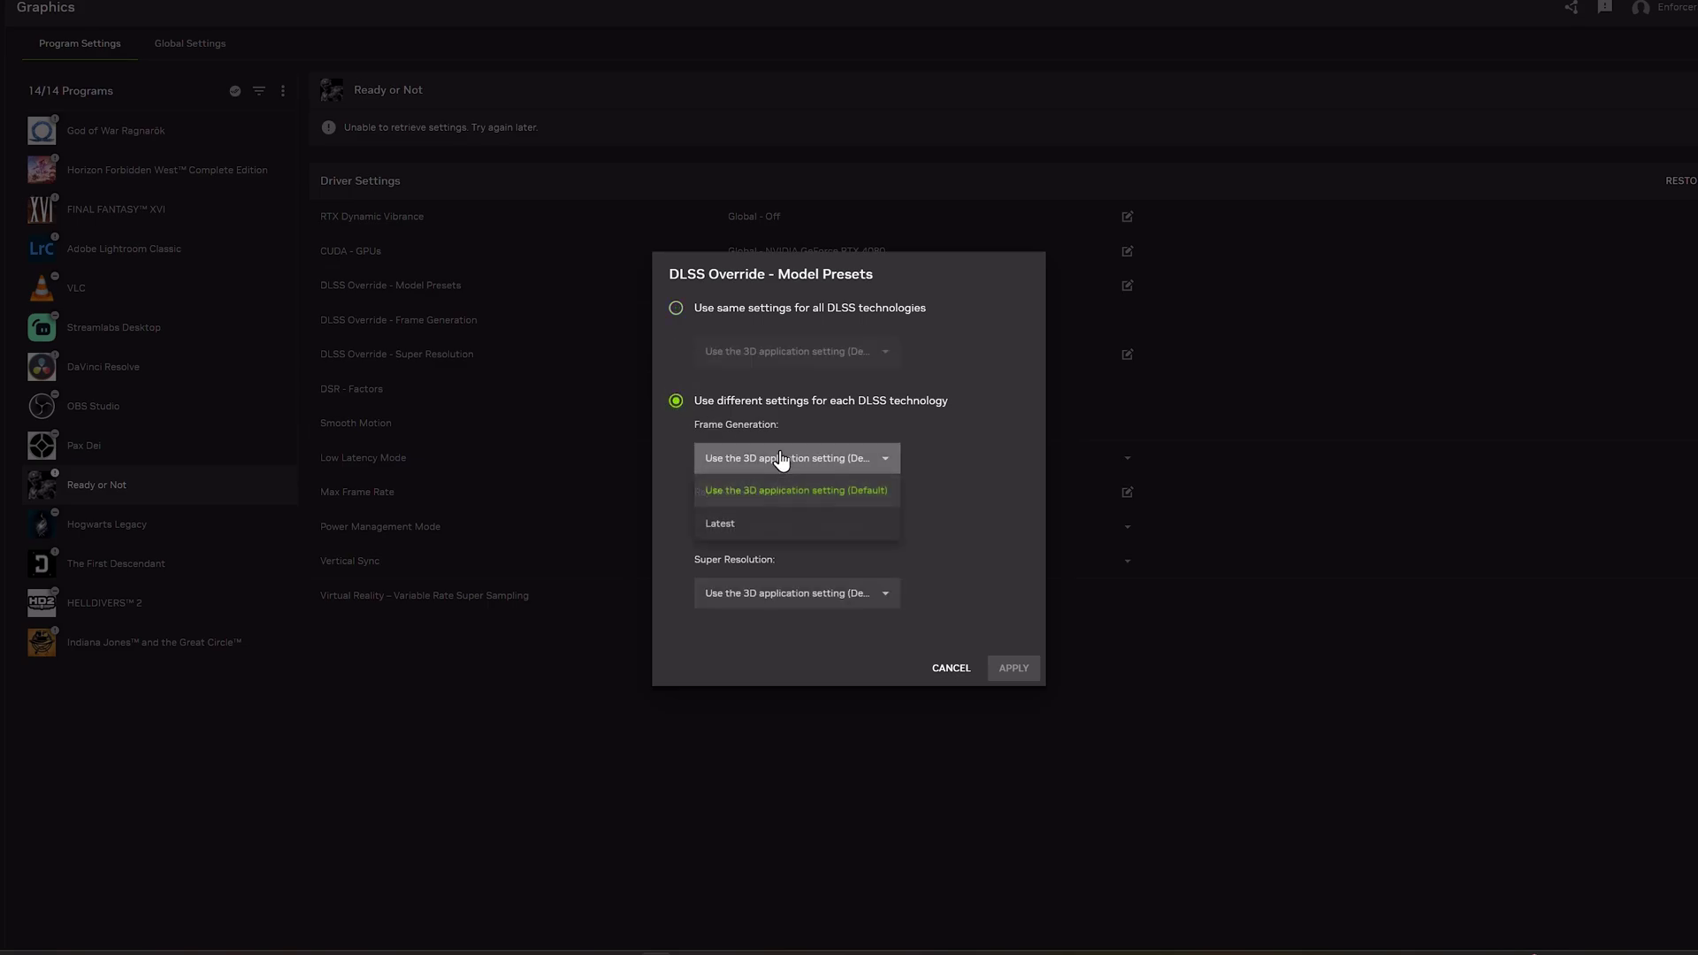
left_click(743, 523)
left_click(712, 594)
left_click(747, 659)
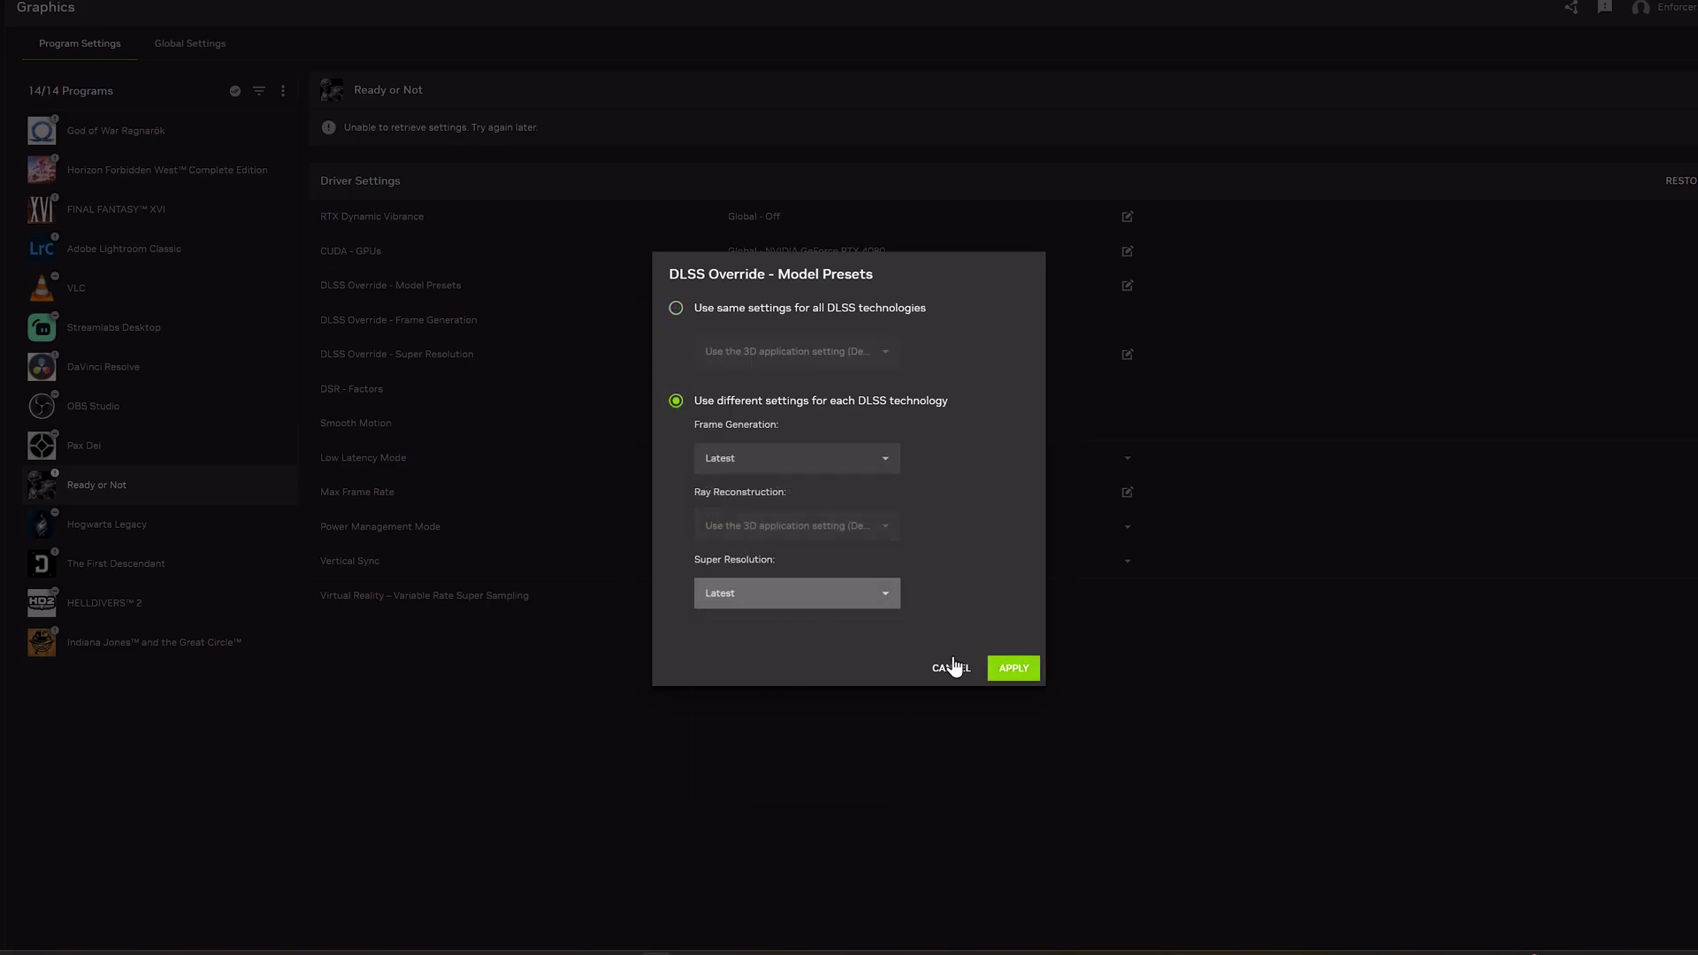
left_click(1011, 667)
- Compare the DLSS Override - Super Resolution modes for Ready or Not and apply Ultra Performance (33%)
left_click(782, 361)
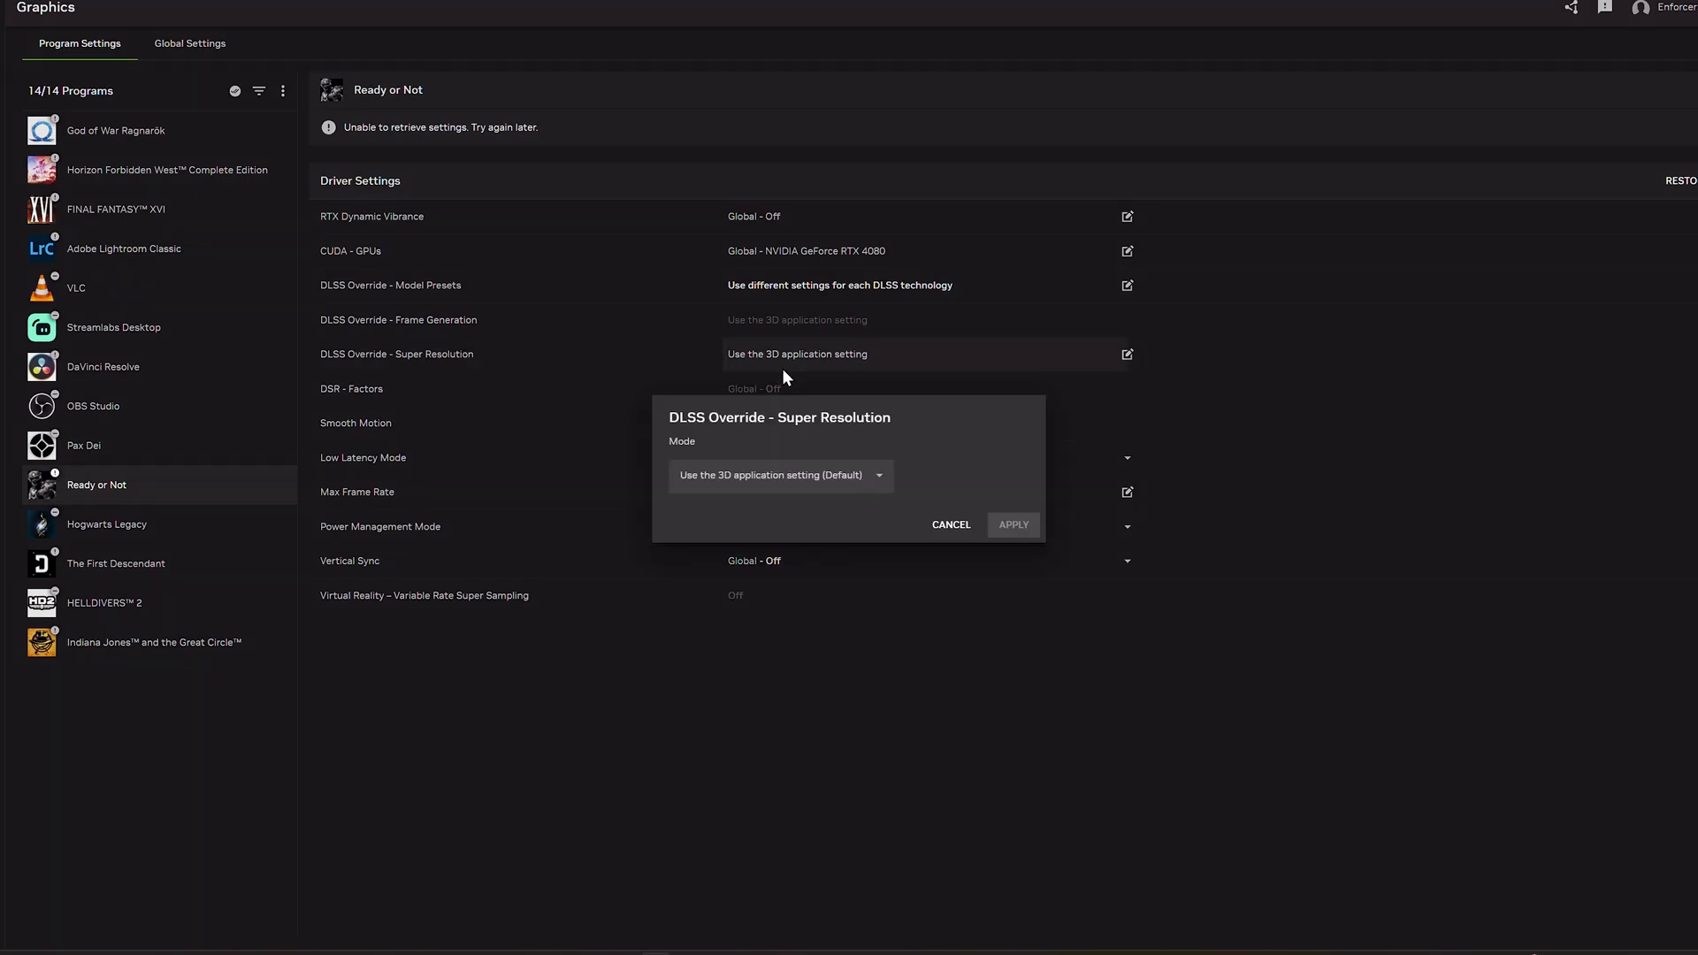
left_click(796, 478)
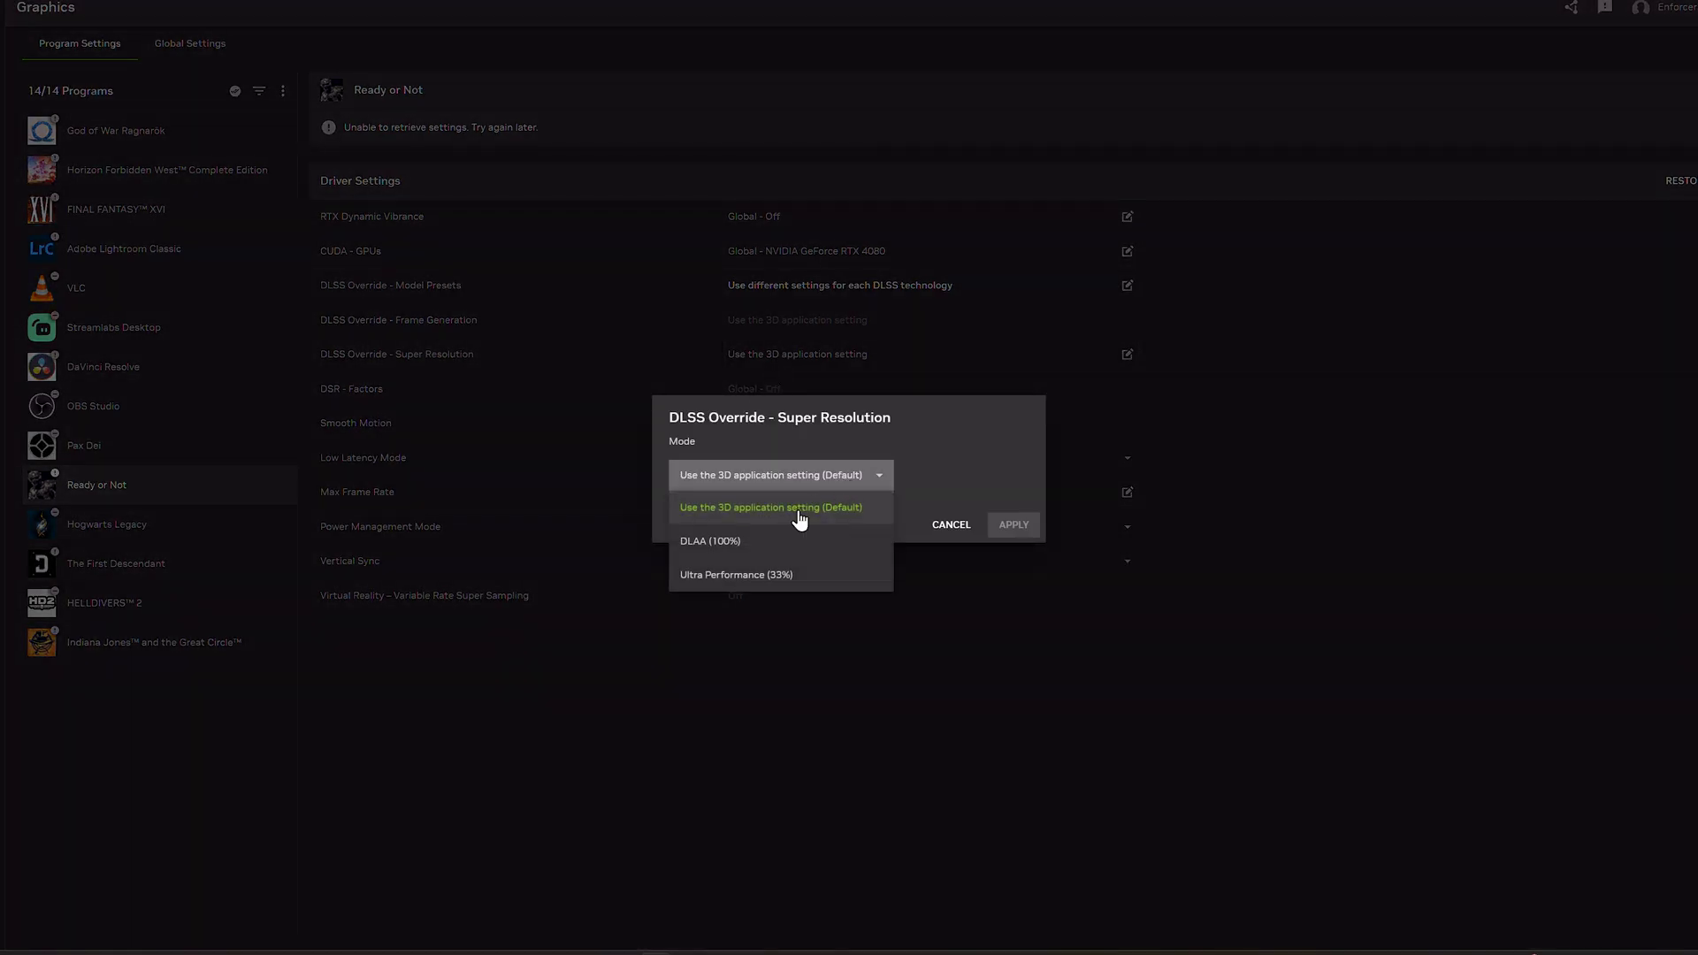
left_click(741, 575)
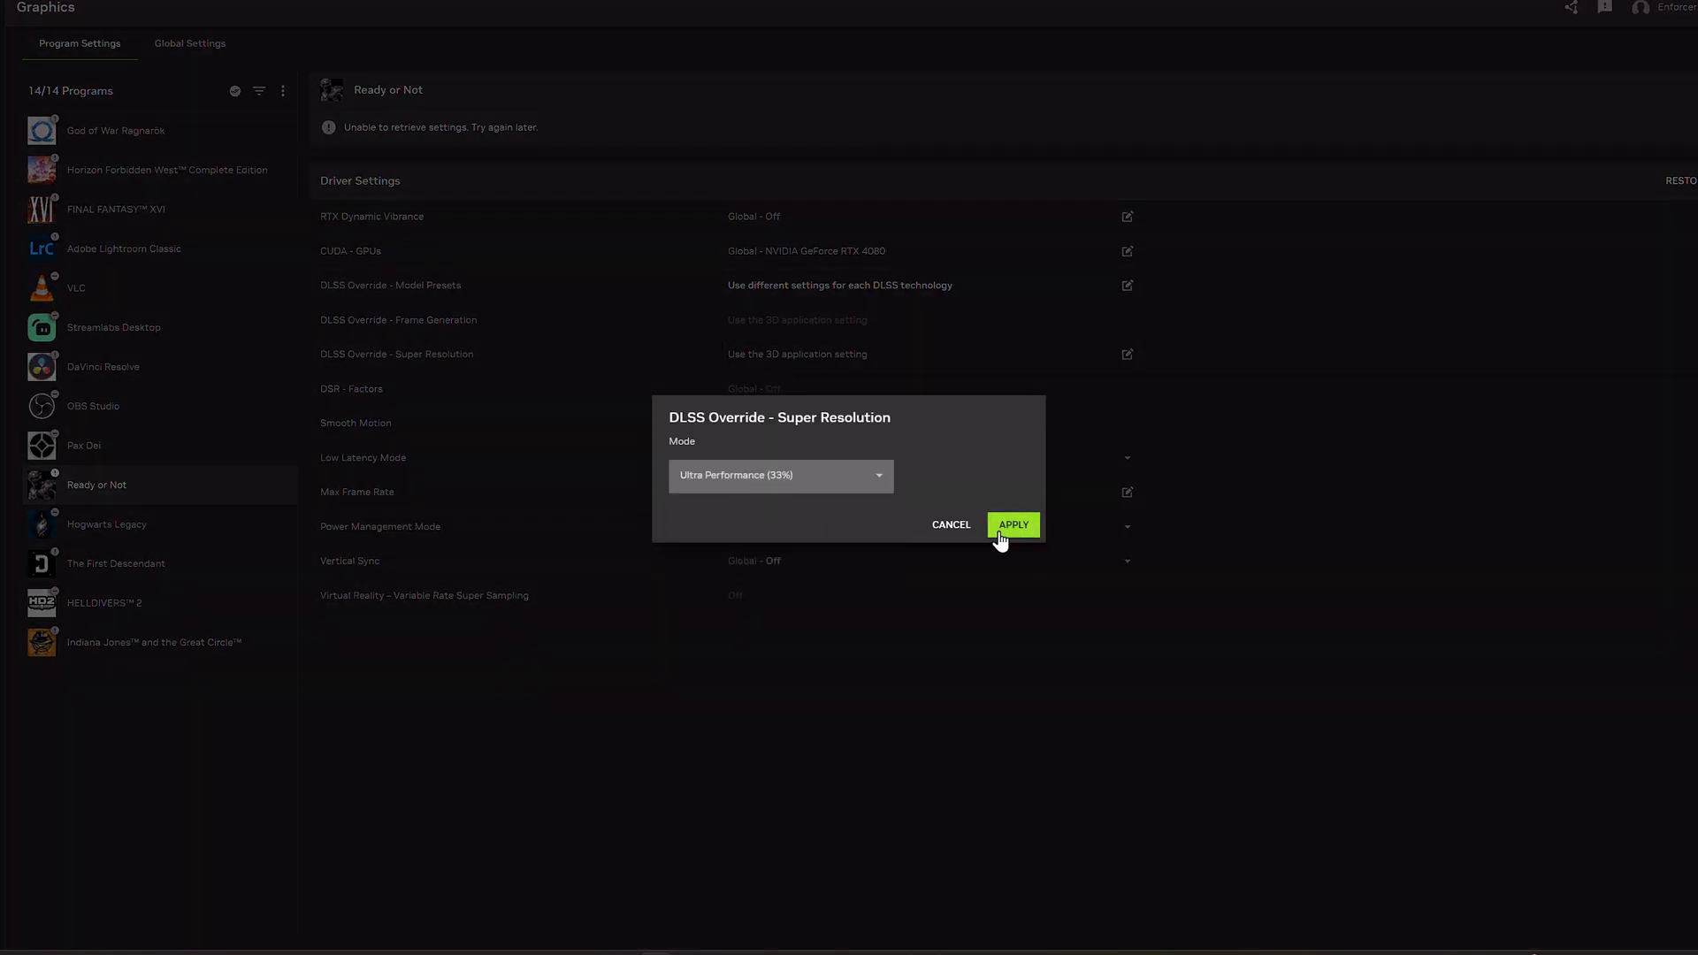
left_click(818, 477)
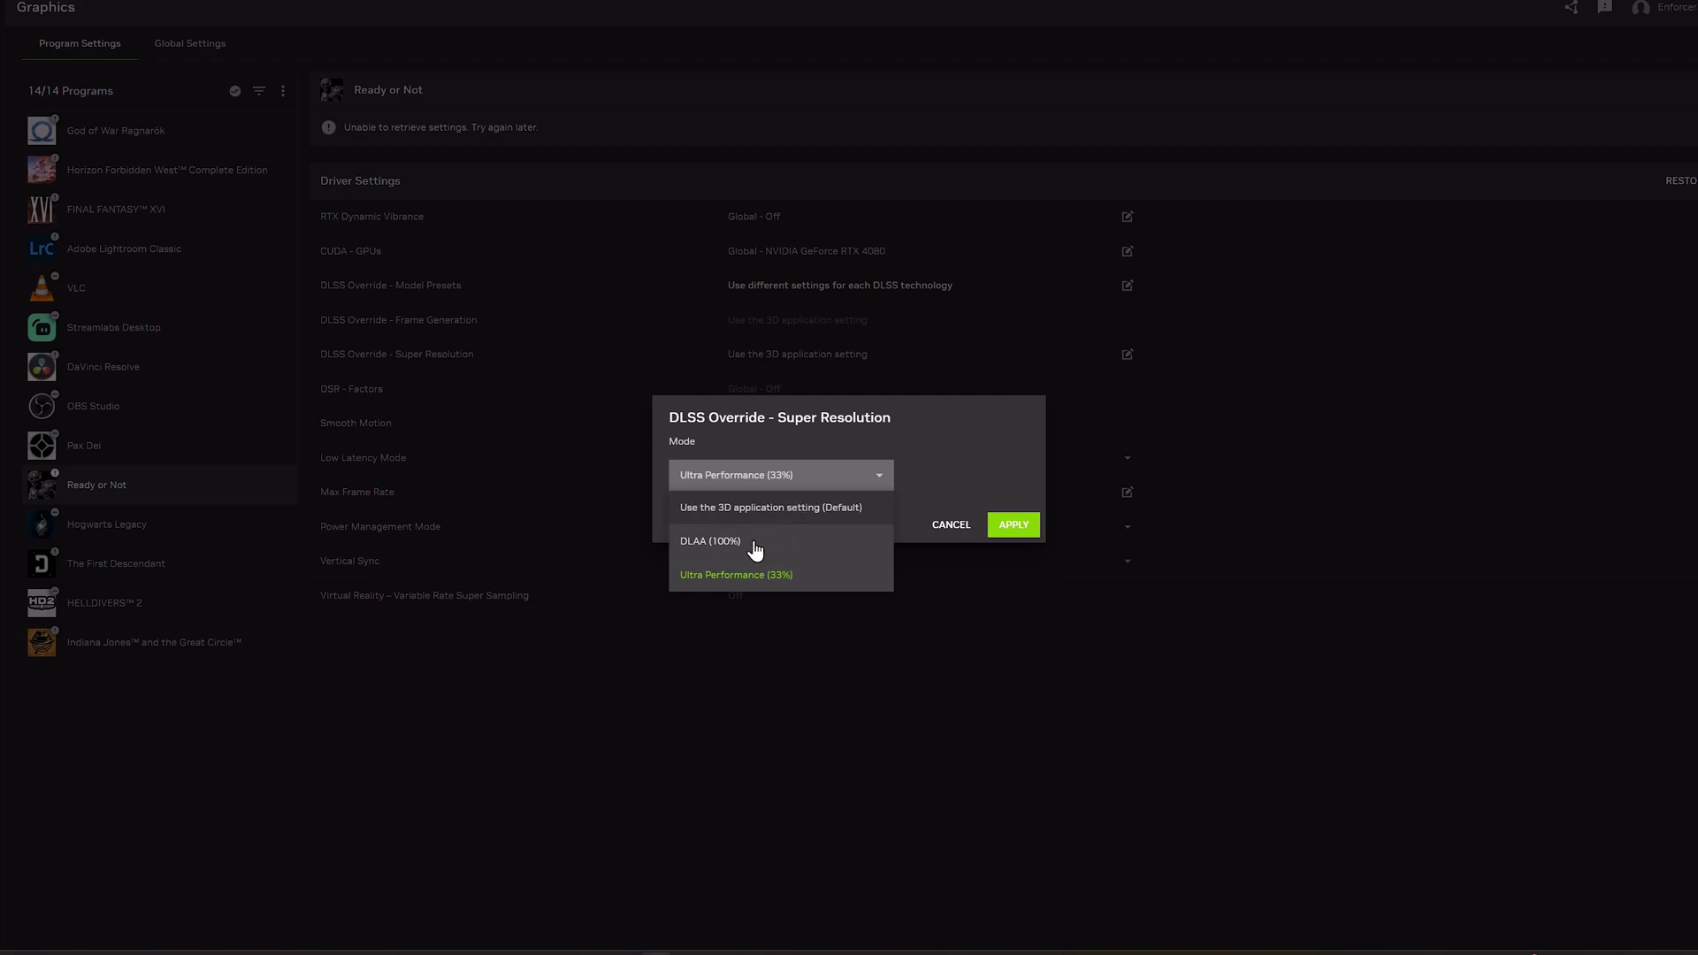
left_click(750, 543)
left_click(777, 475)
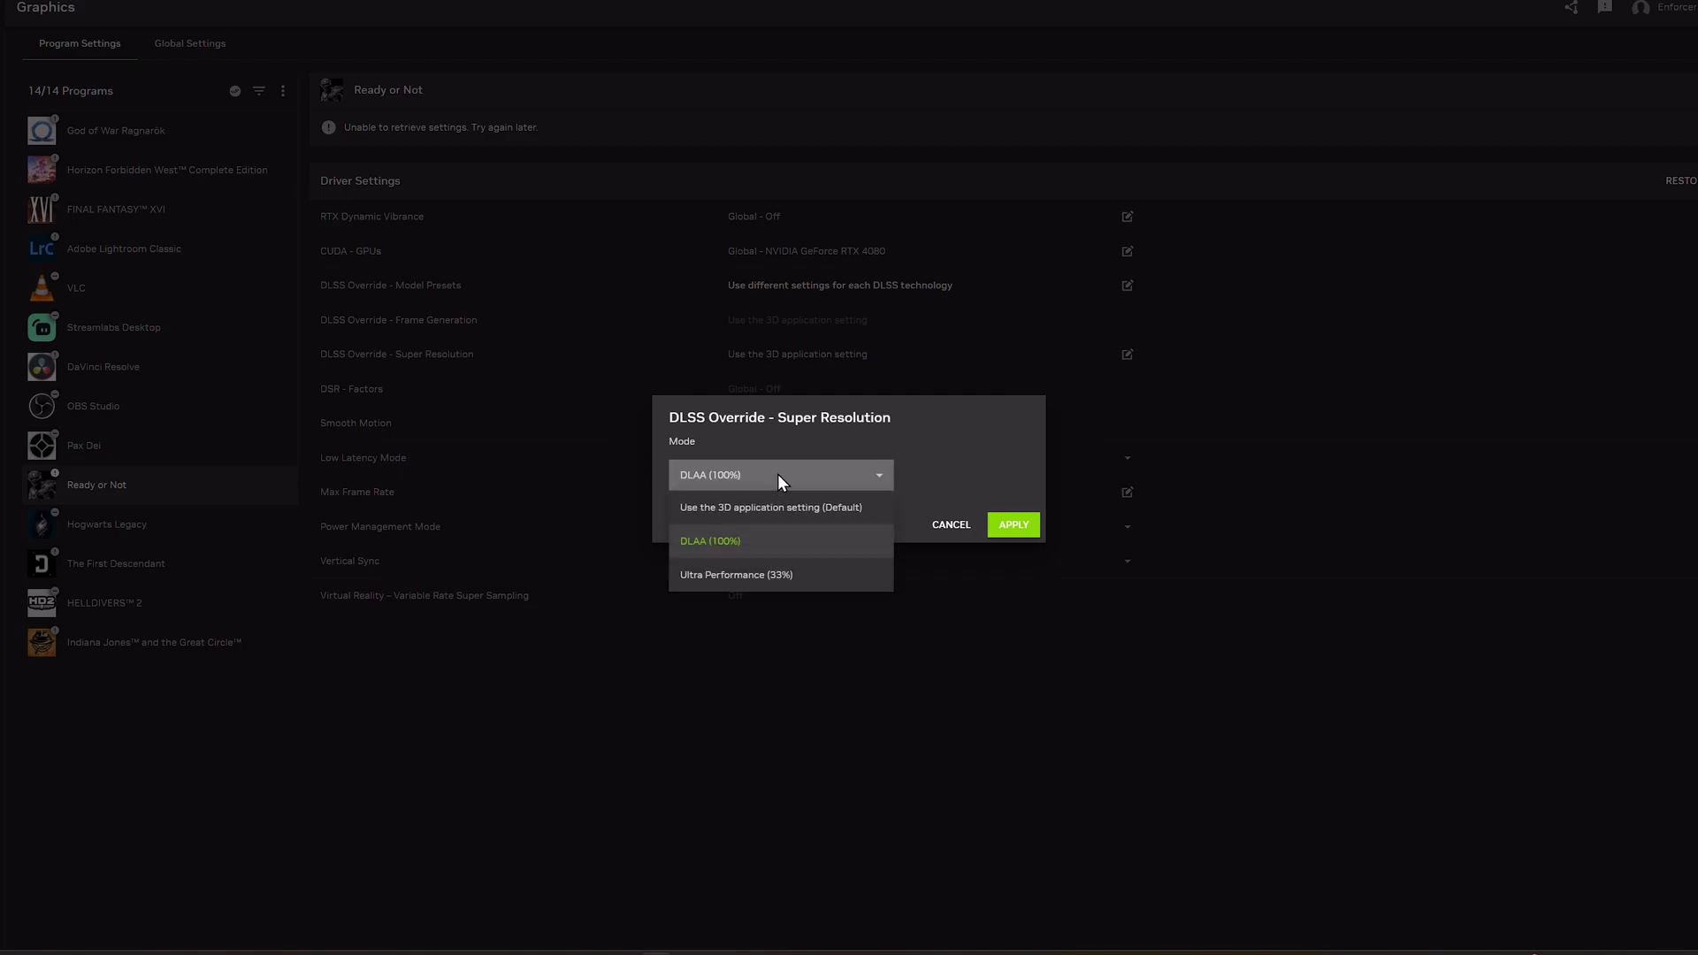
left_click(737, 579)
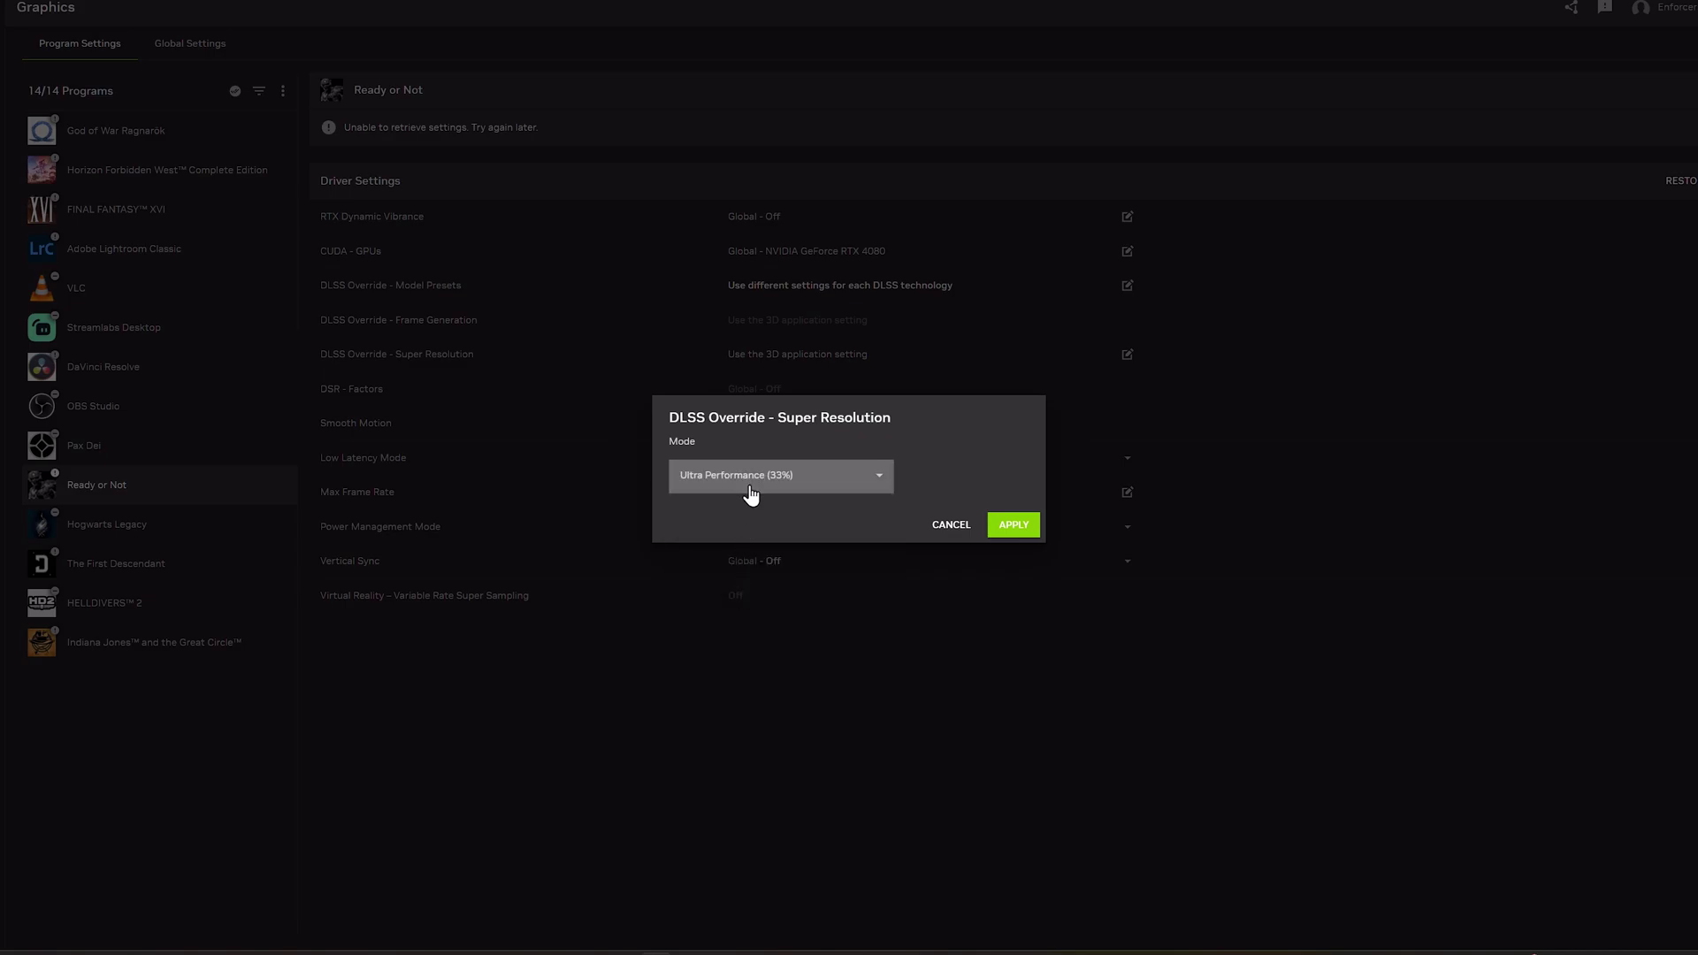
left_click(750, 481)
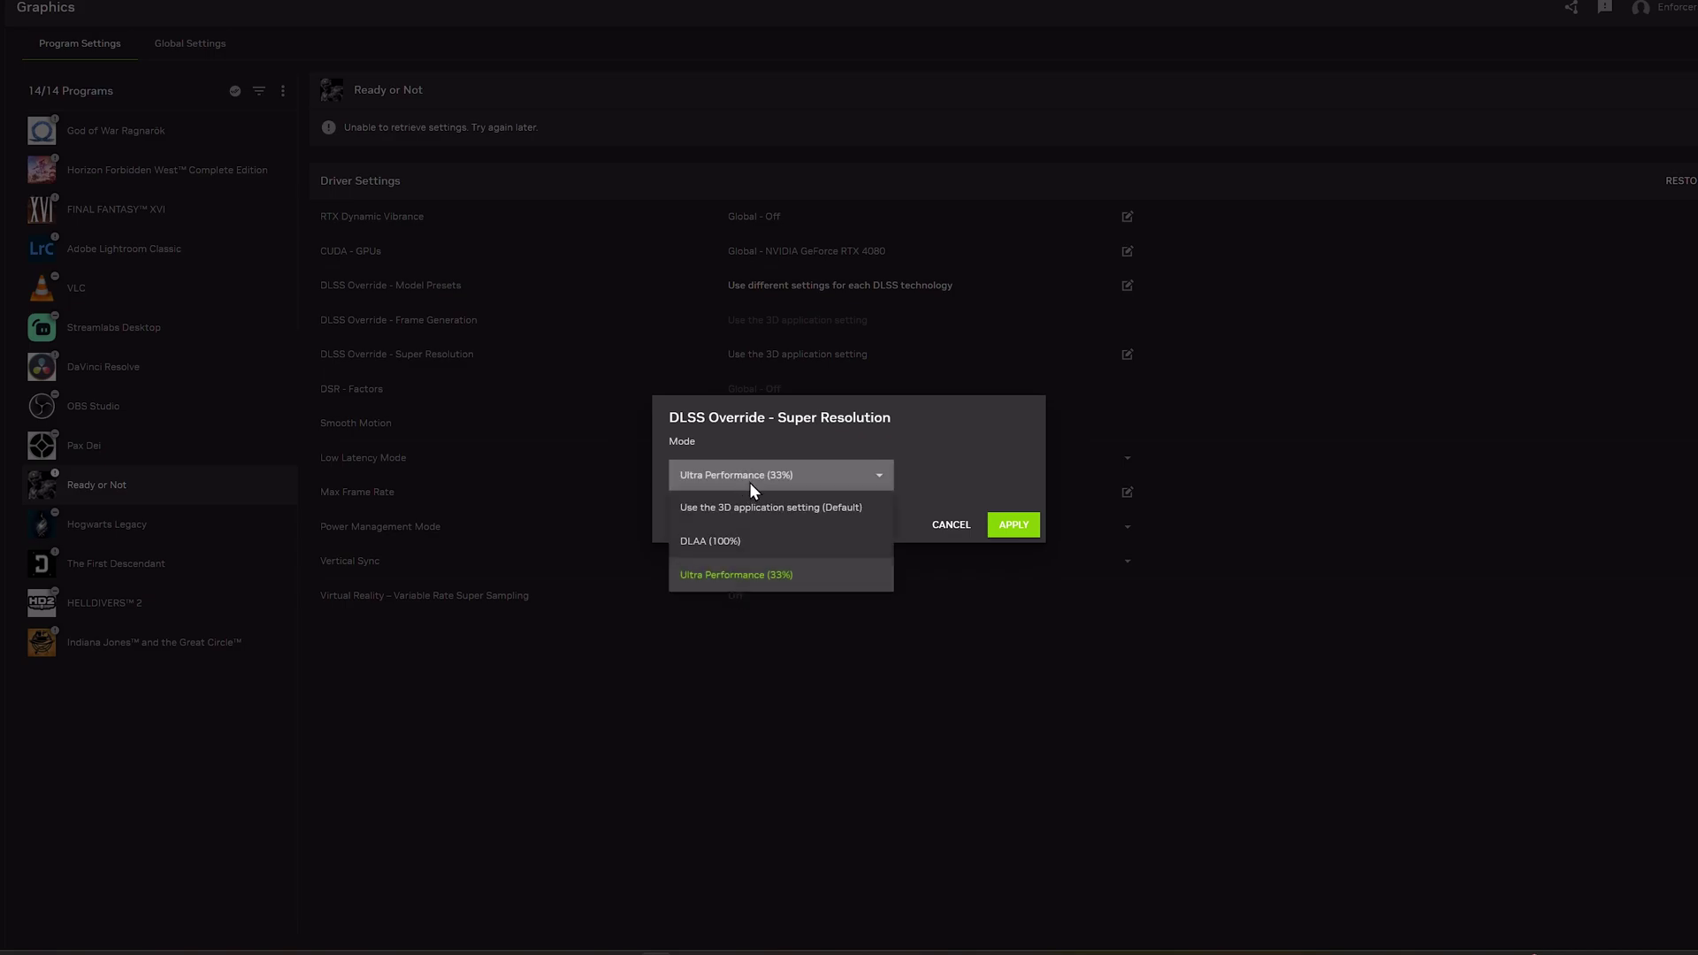
left_click(728, 577)
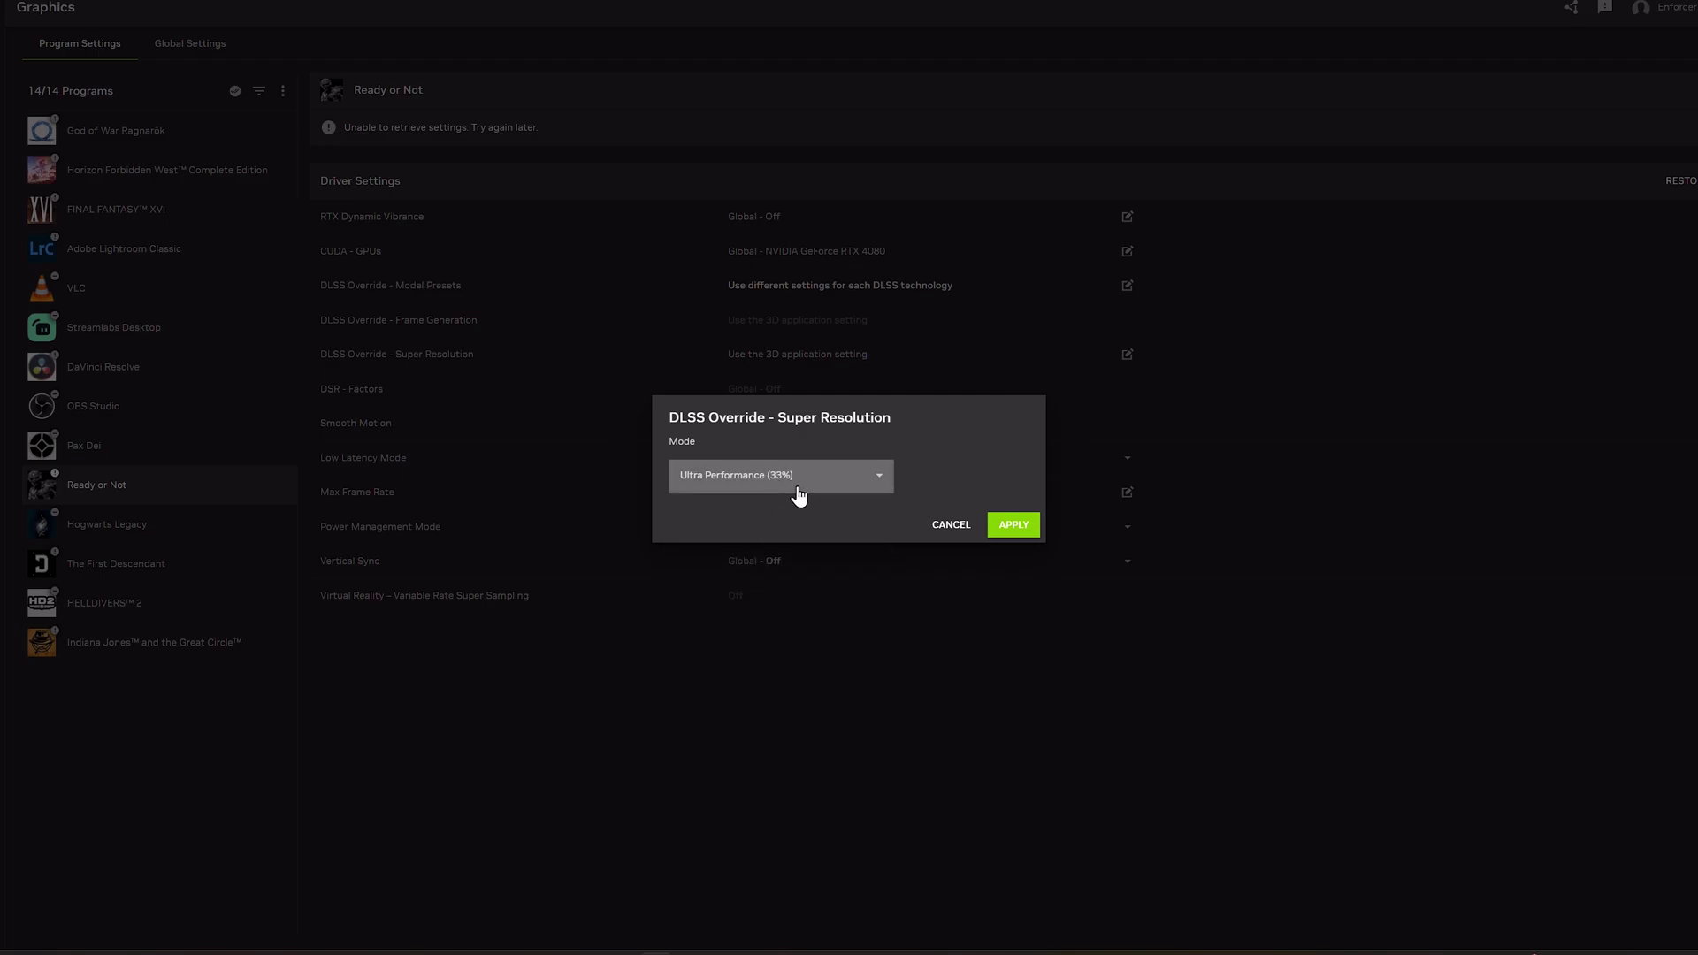
left_click(1014, 525)
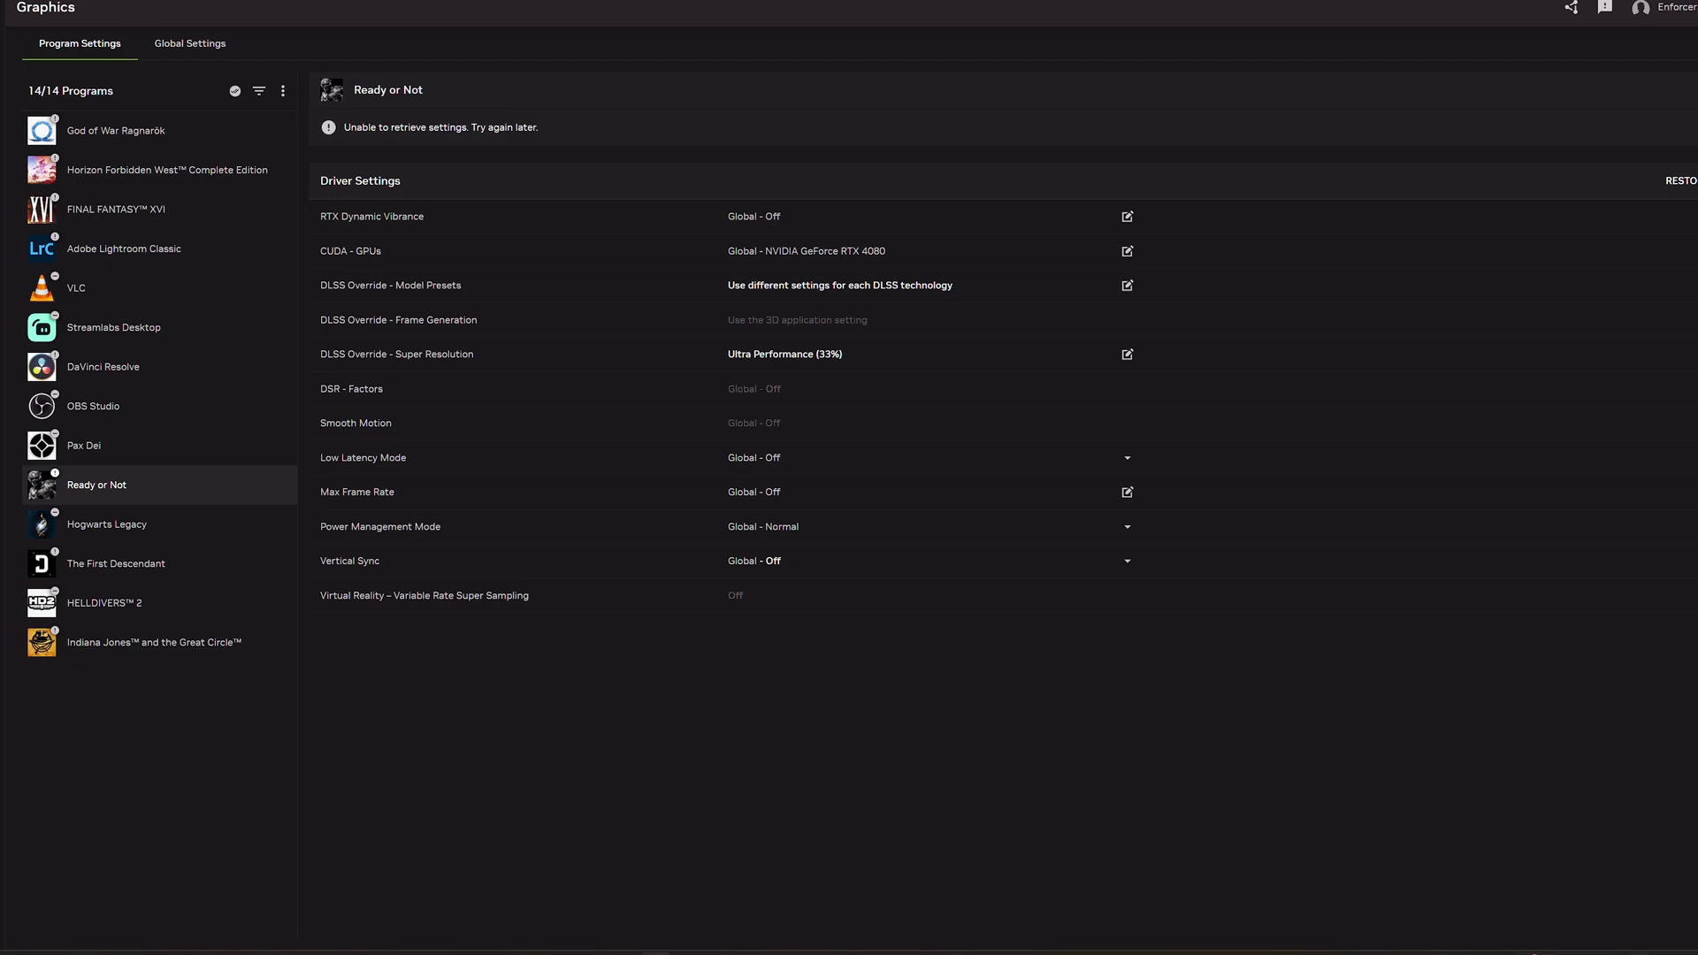
- Launch Ready or Not through Steam and open the advanced graphics options from the paused game
right_click(1606, 925)
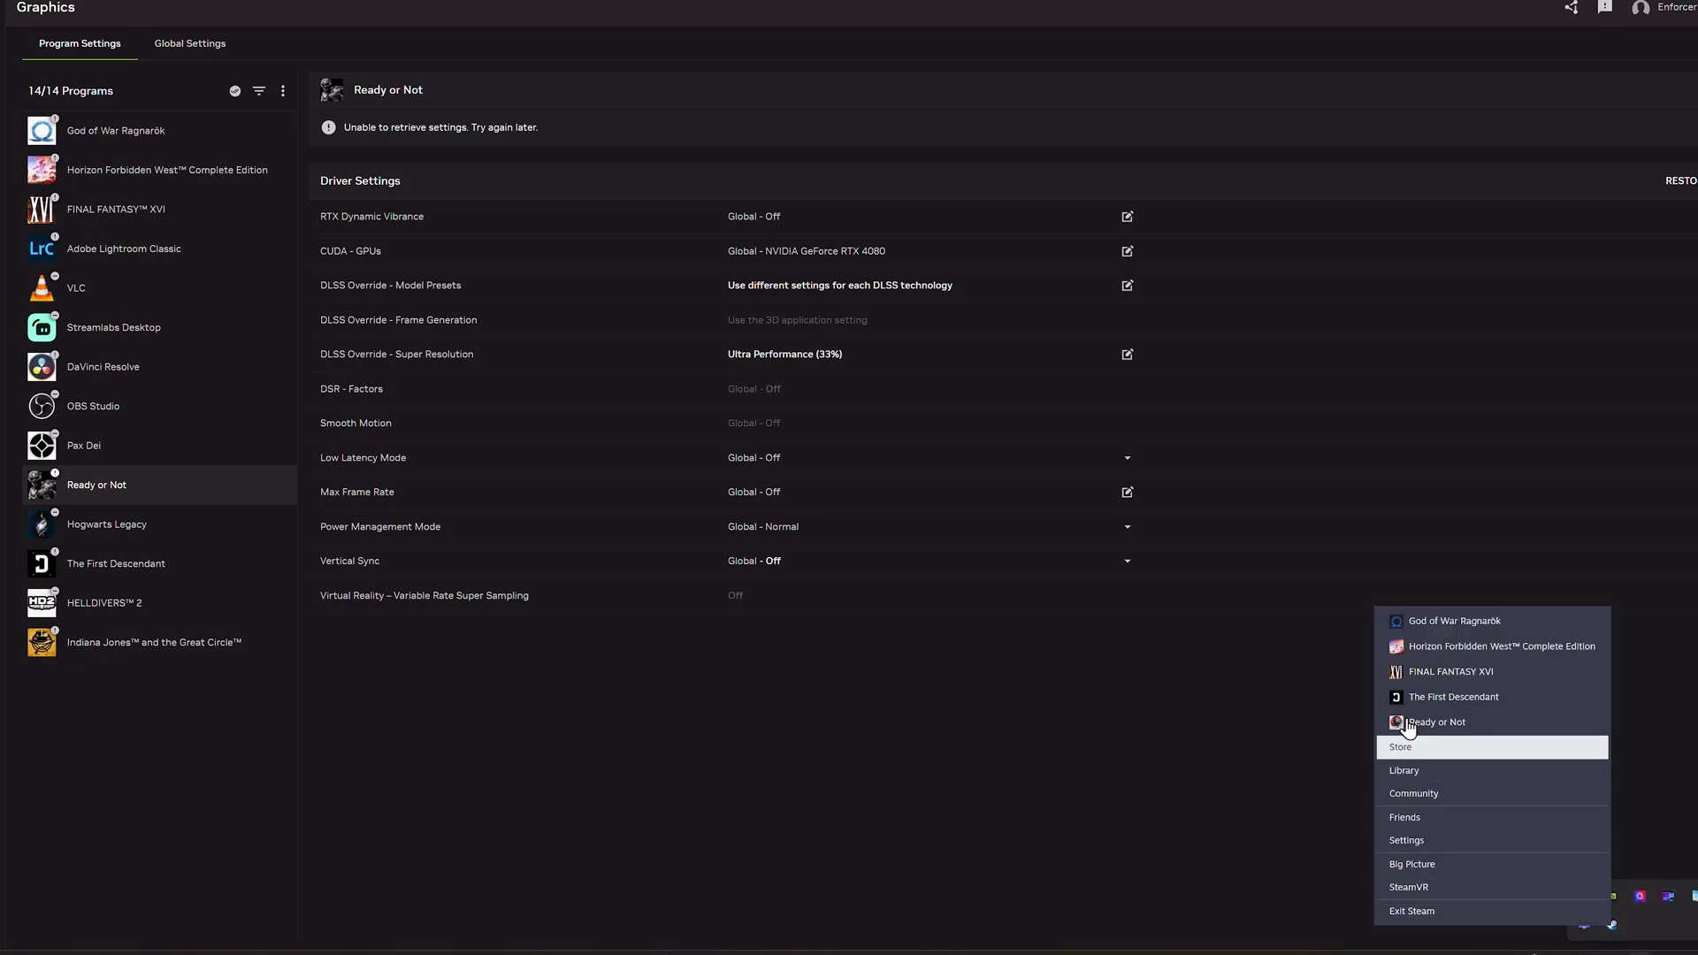
left_click(1443, 723)
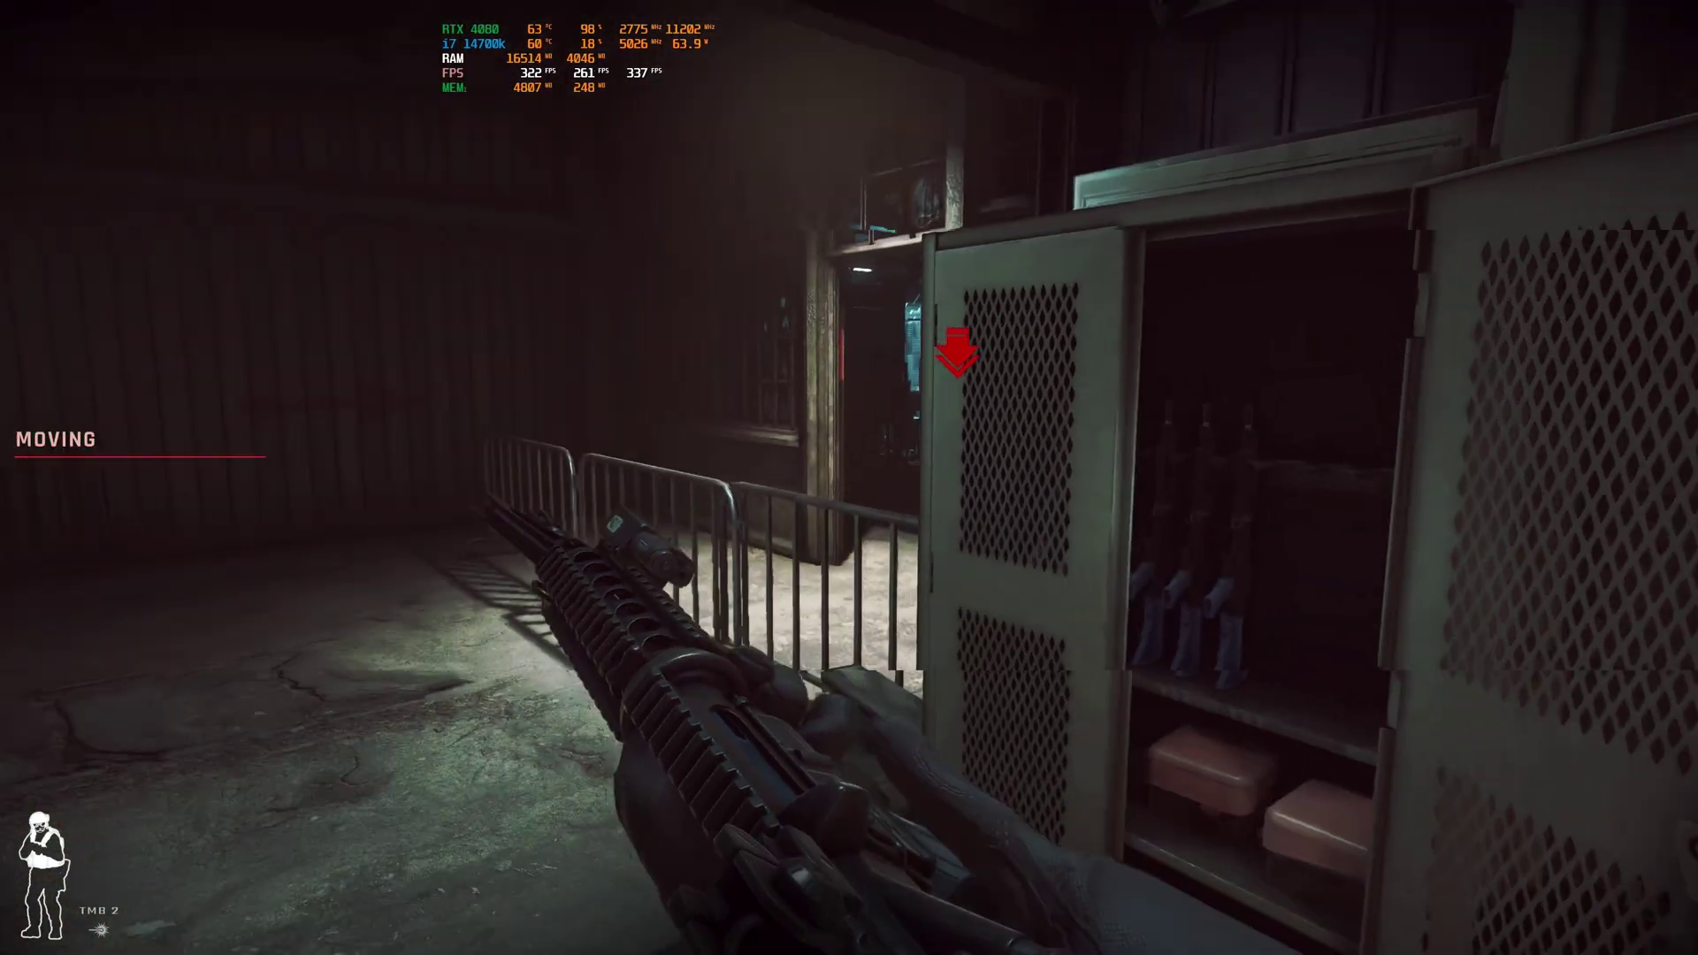
key("w")
key("Escape")
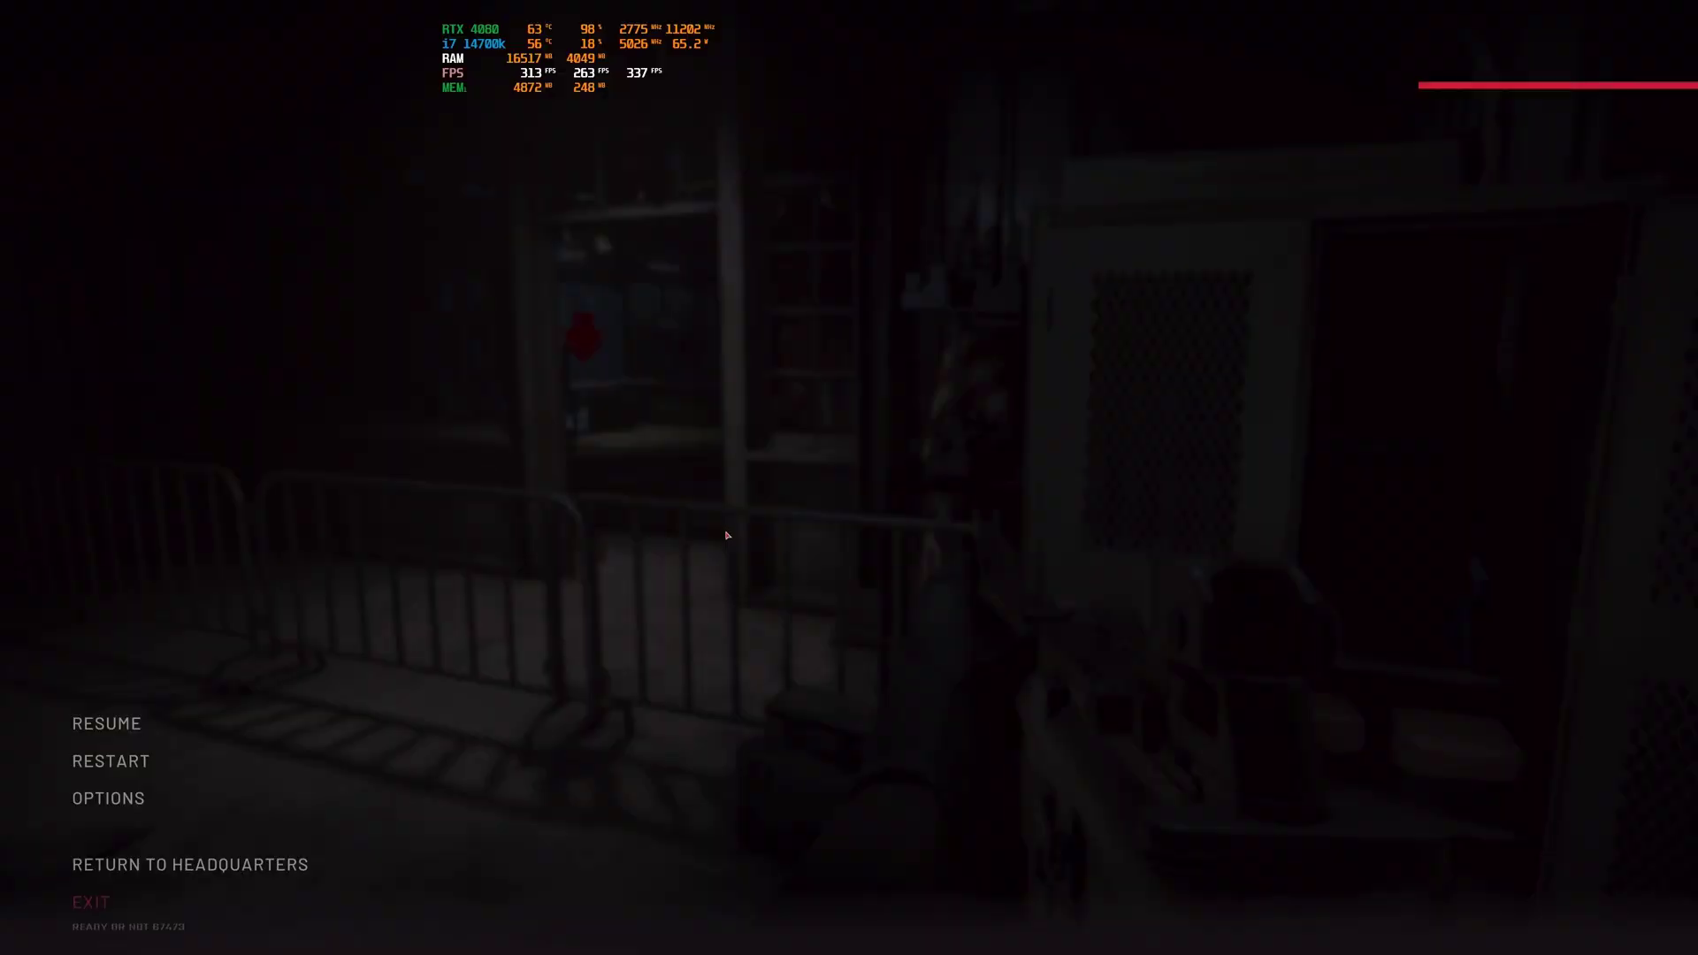
left_click(124, 800)
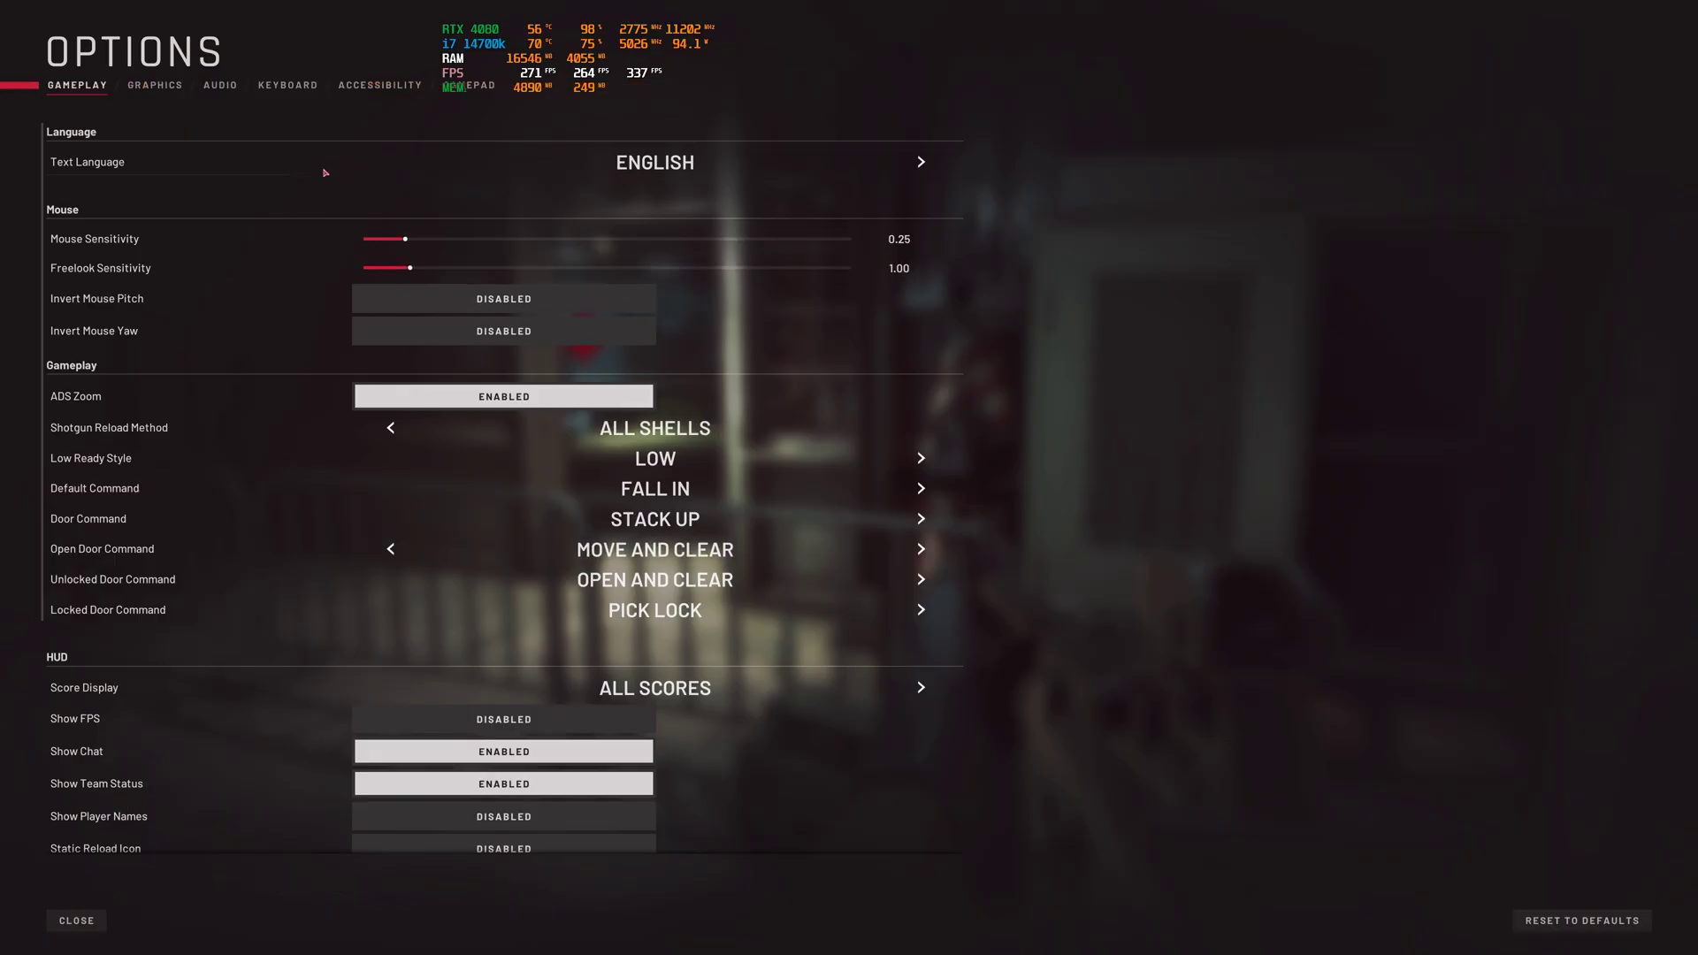
left_click(182, 85)
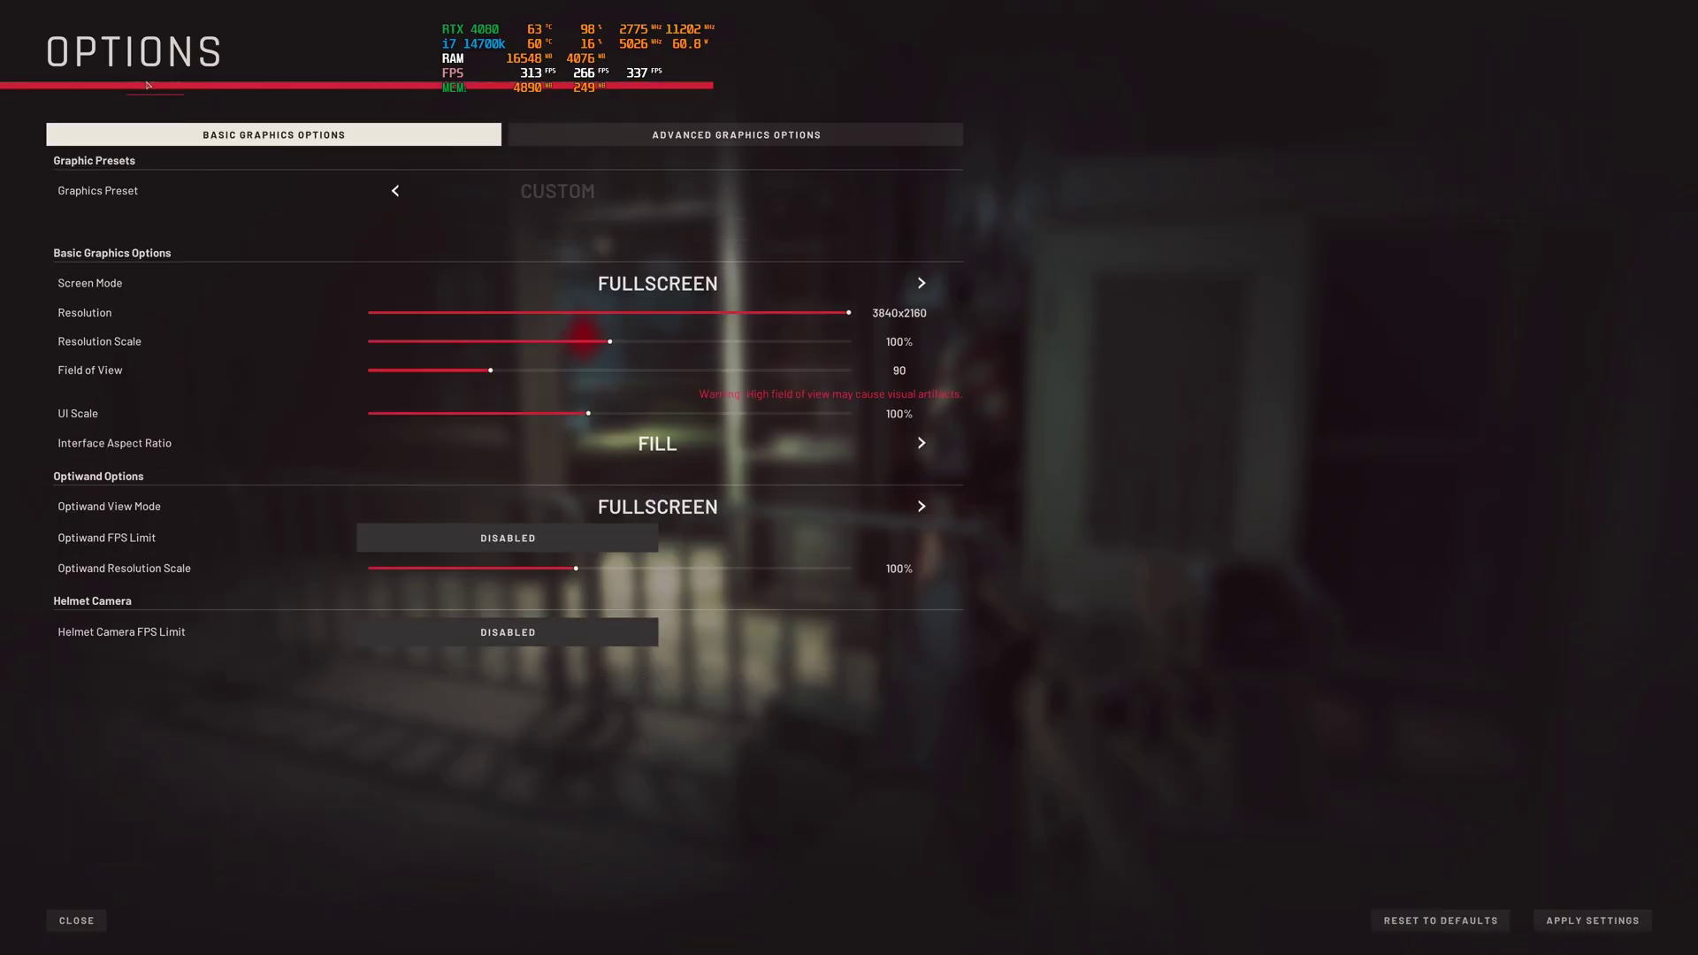
left_click(627, 142)
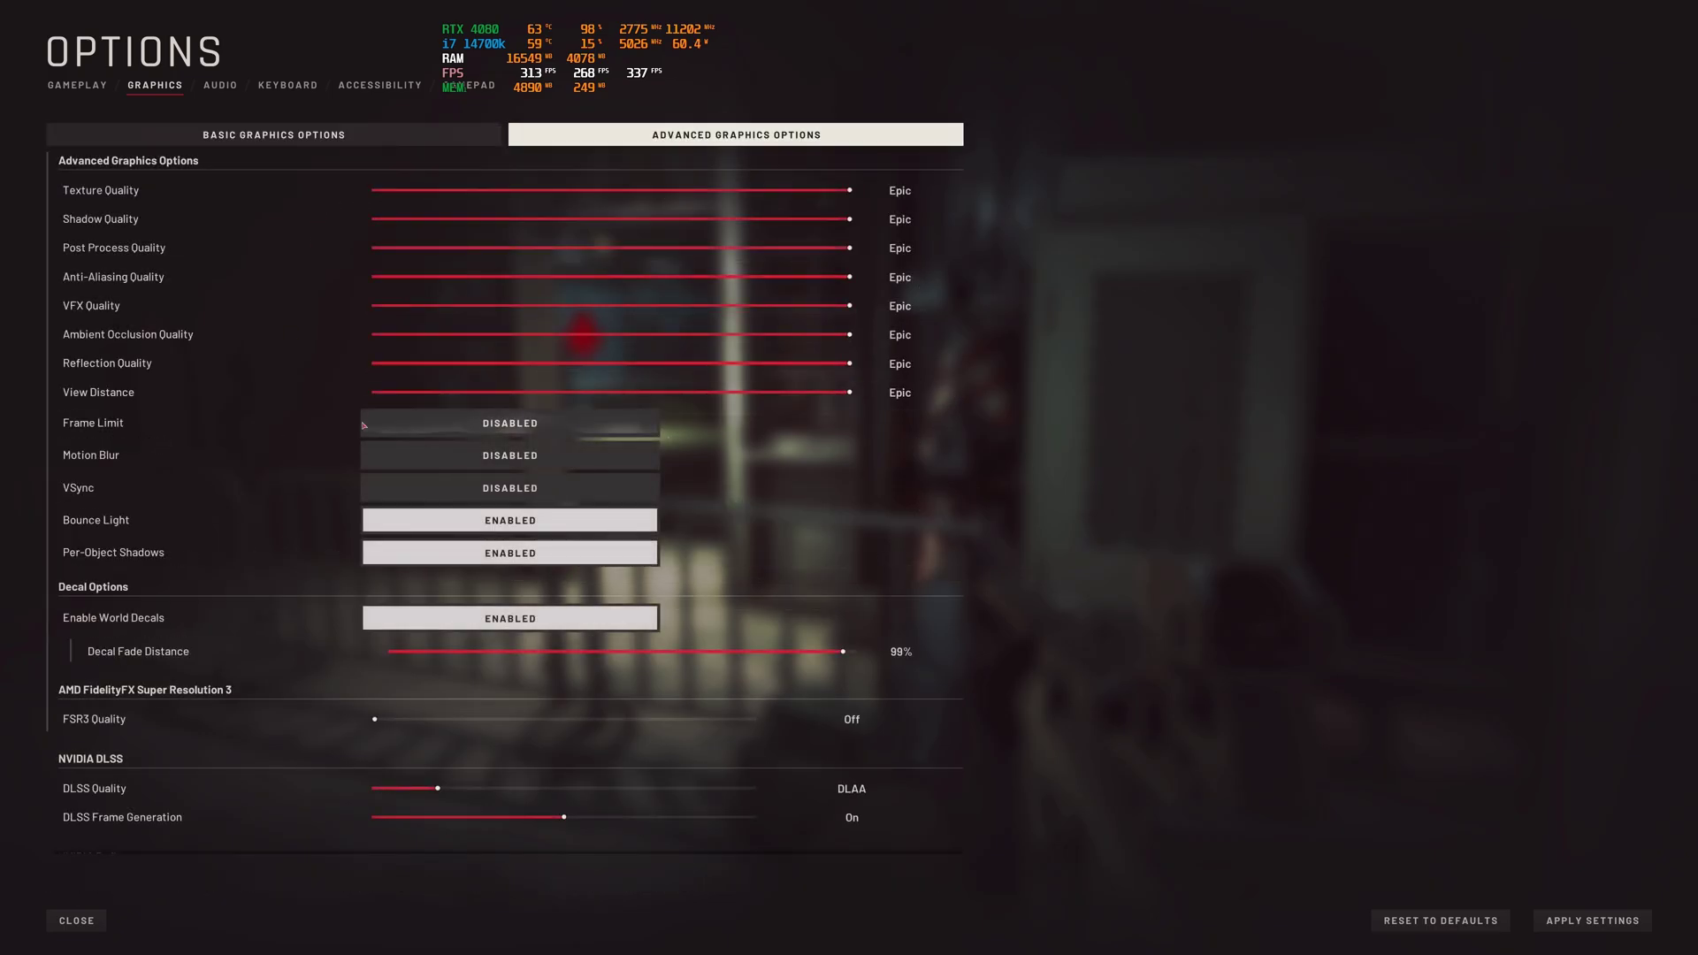
- Set the in-game DLSS Quality to Ultra Performance with DLSS Frame Generation on, apply the settings, and resume the game
scroll(425, 619, "down", 3)
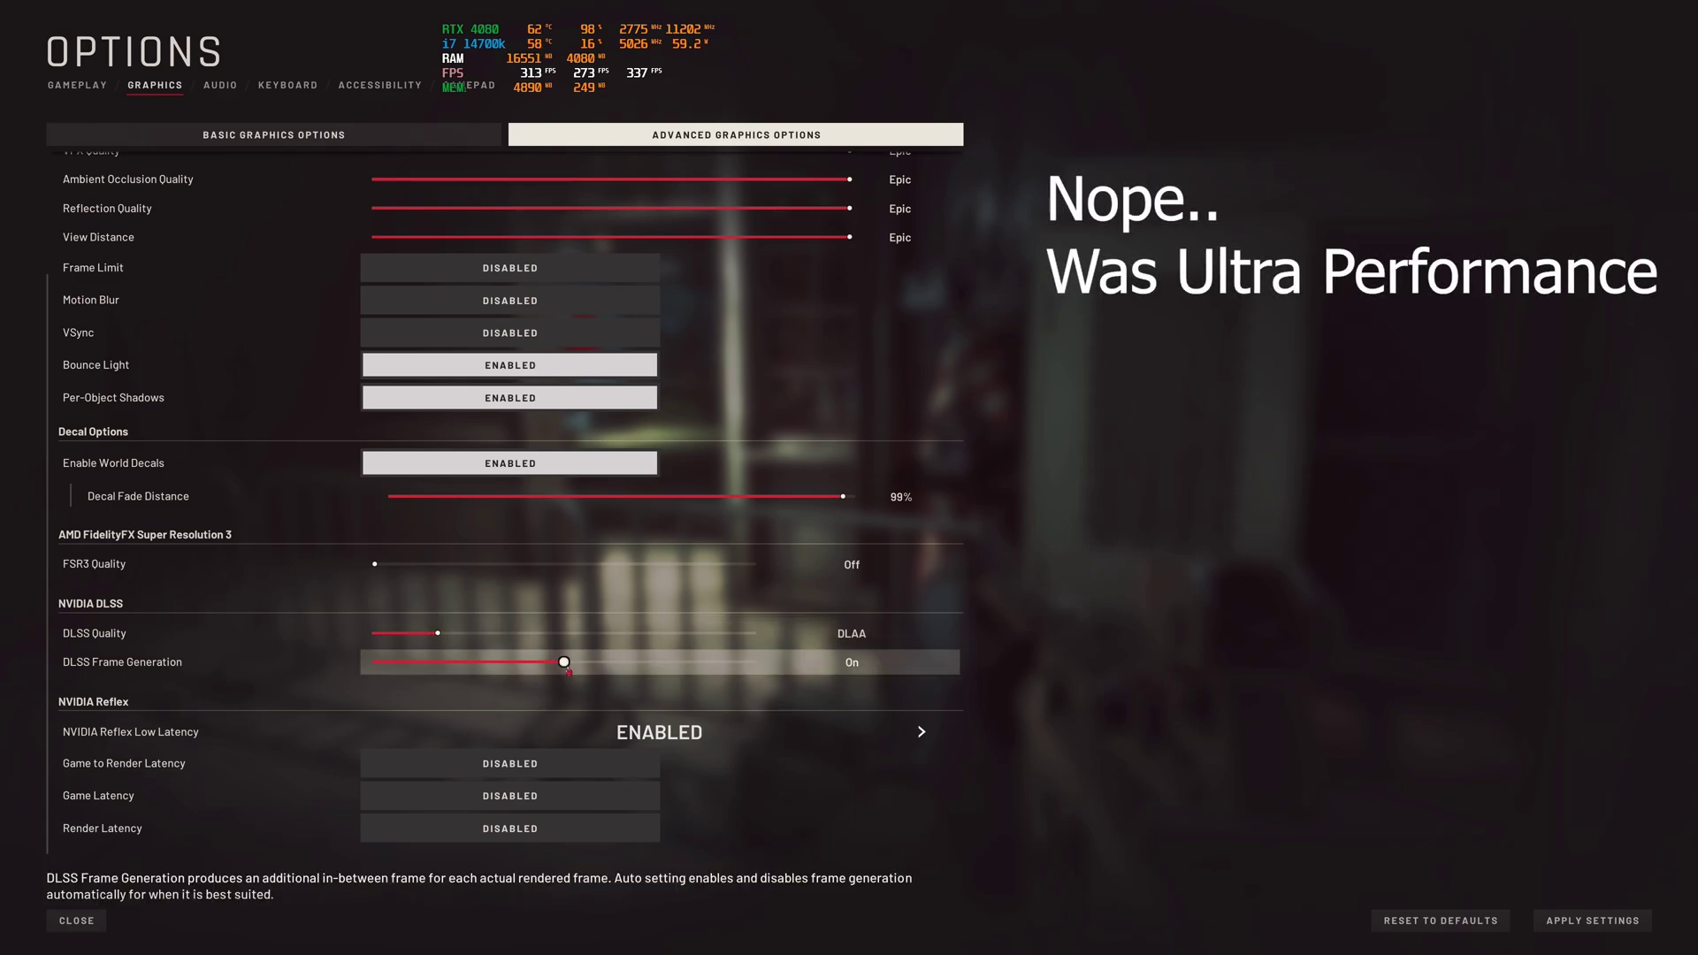
left_click_drag(682, 672, 608, 663)
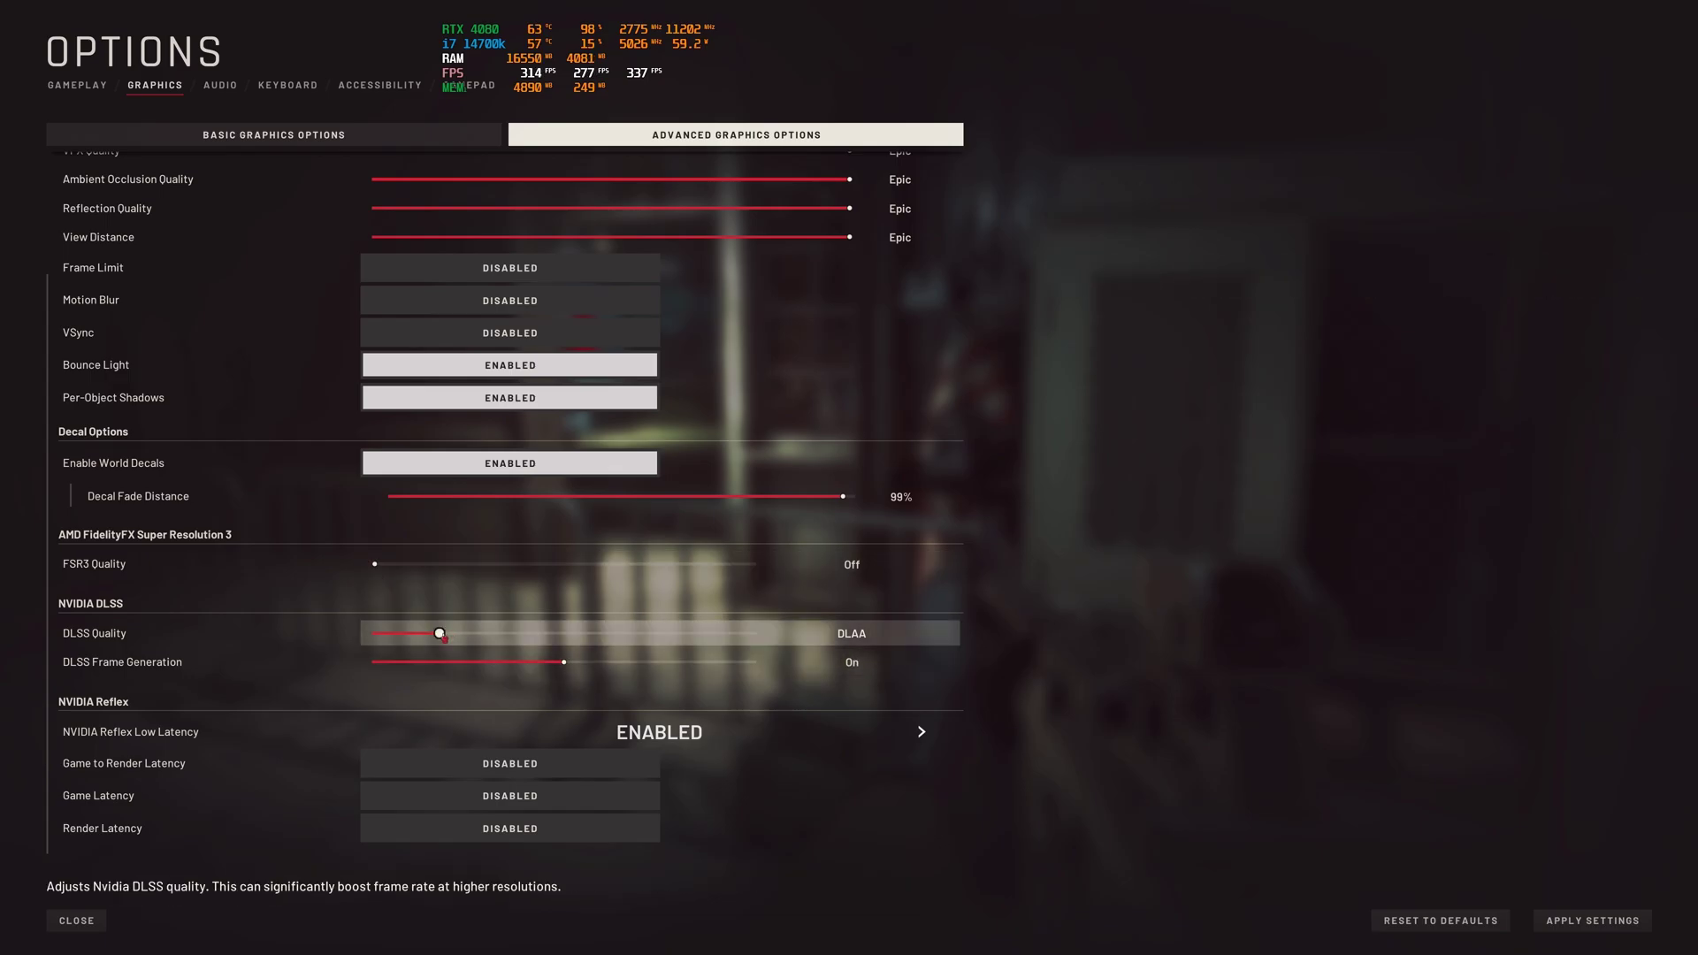
left_click_drag(442, 635, 754, 649)
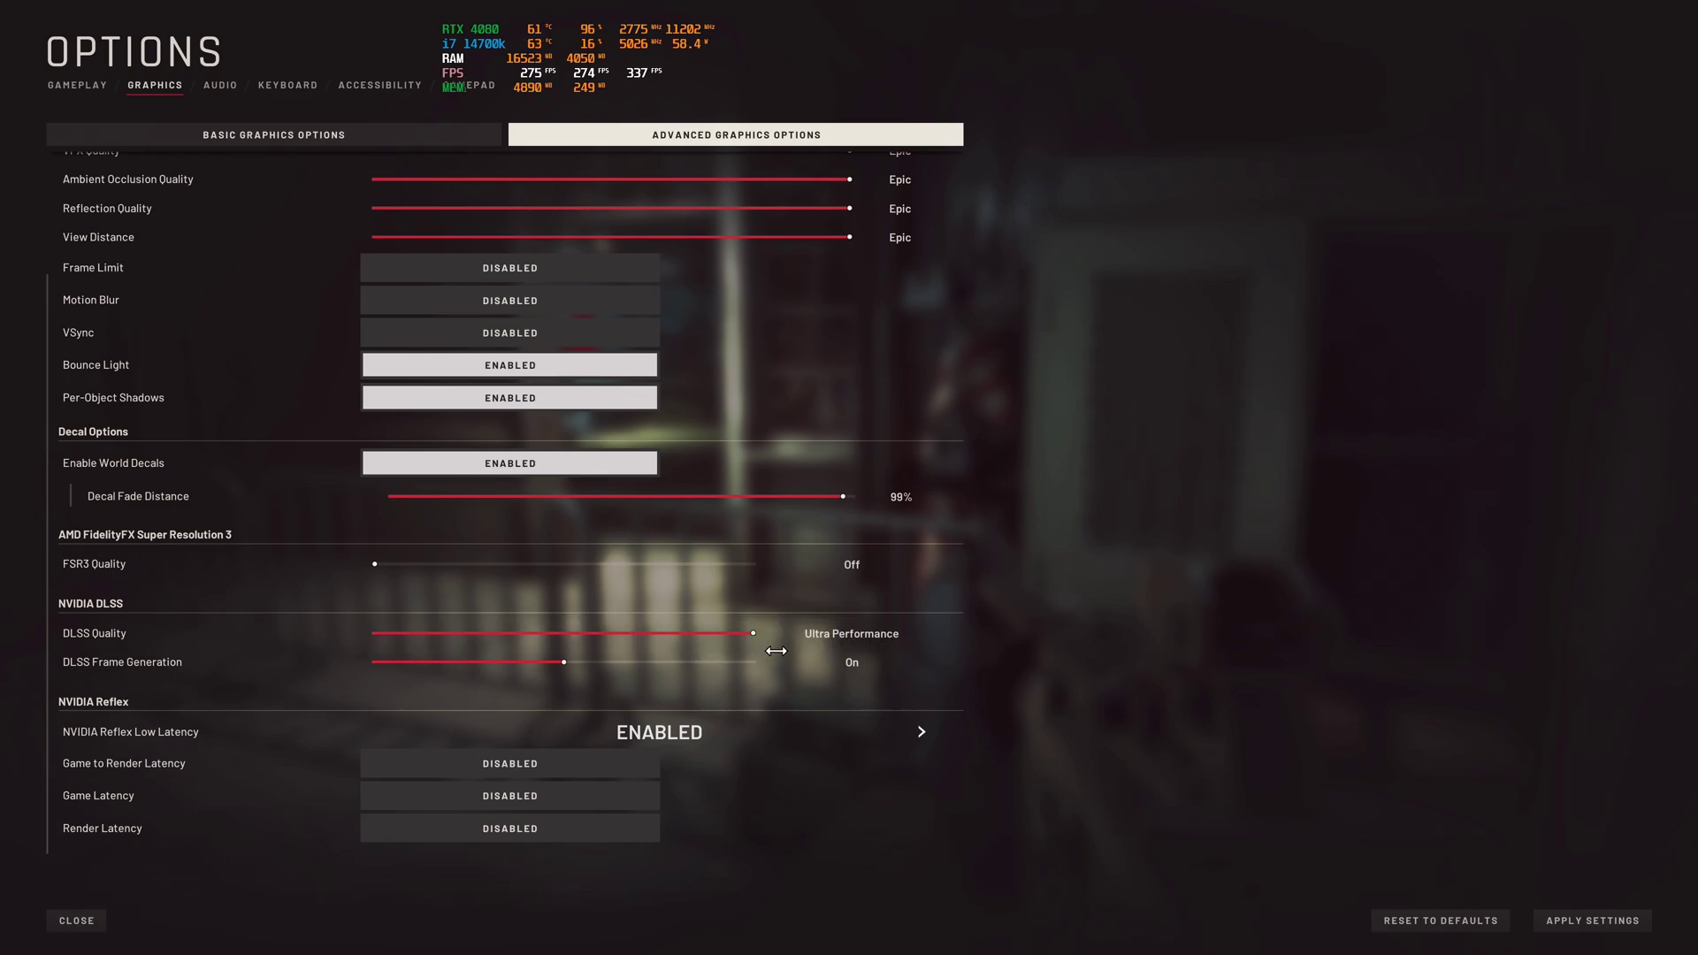
left_click_drag(737, 647, 697, 641)
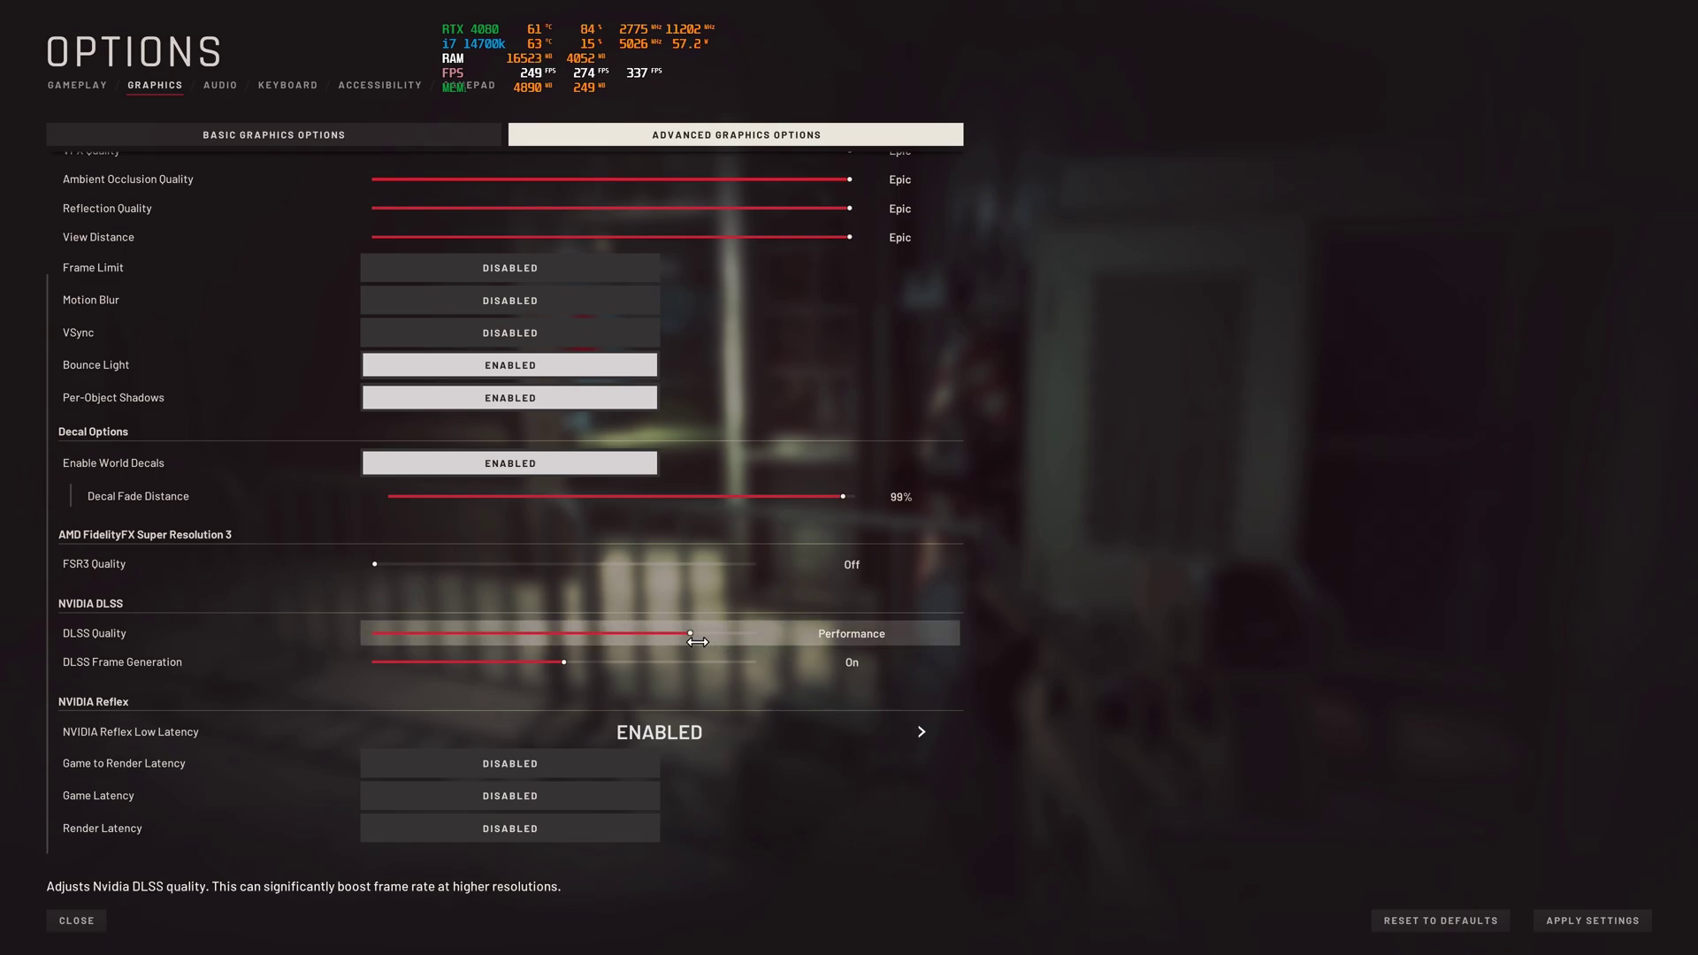
left_click(1536, 912)
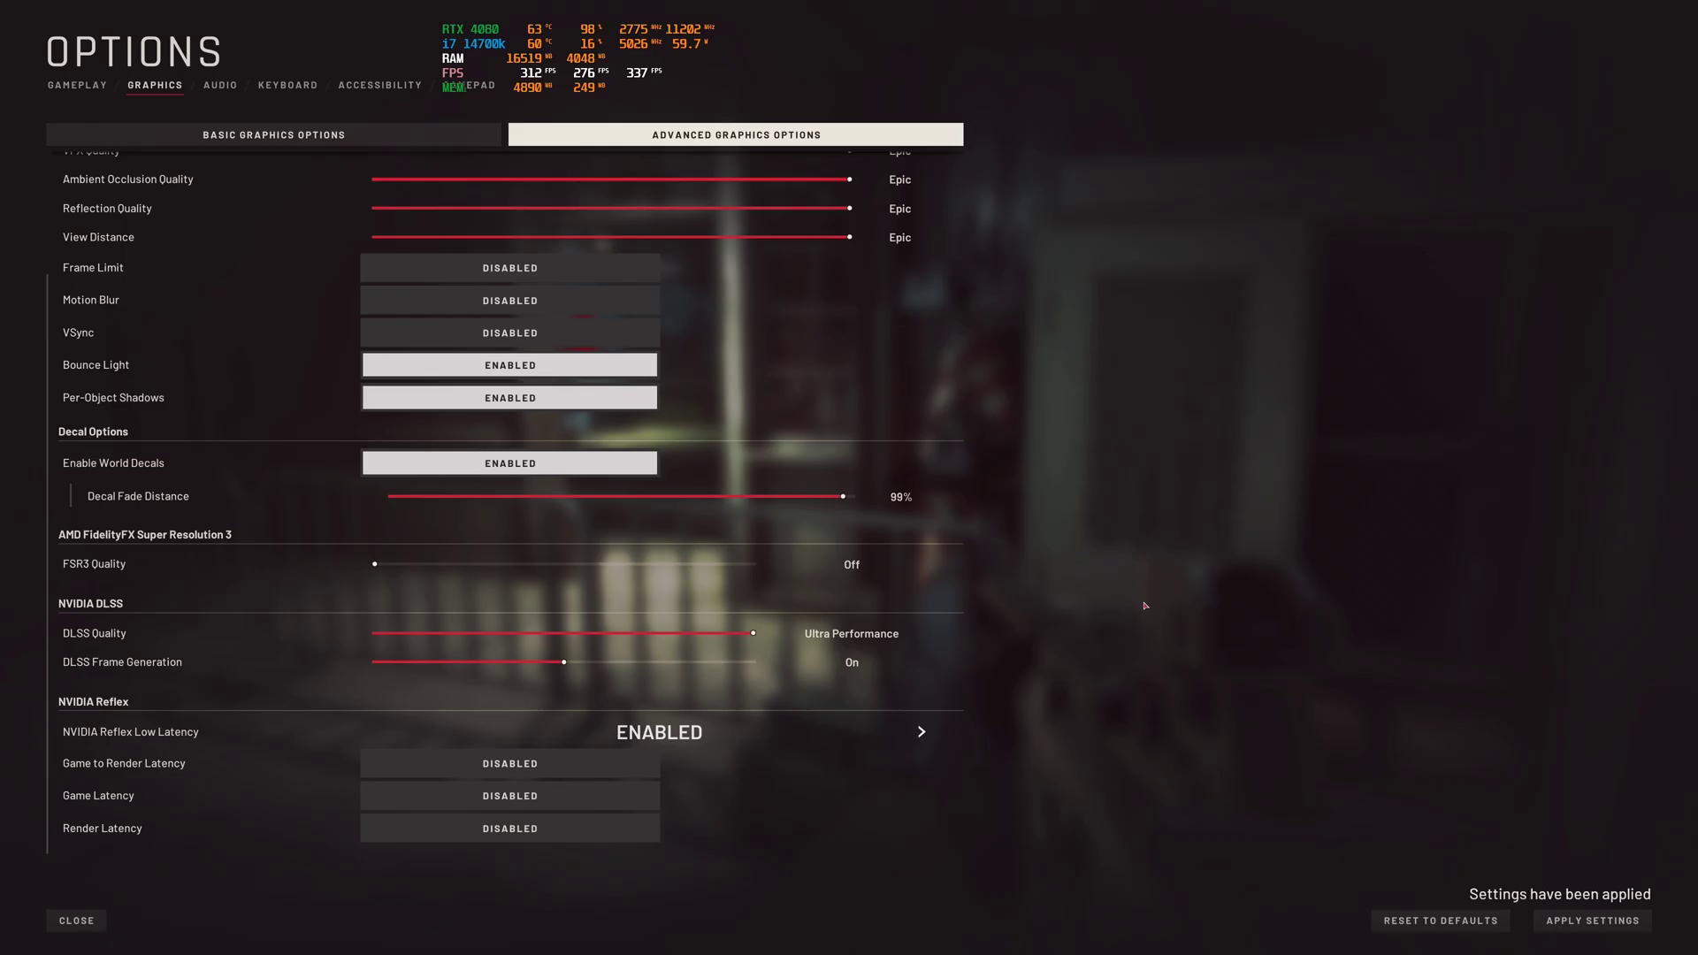
key("Escape")
key("Escape")
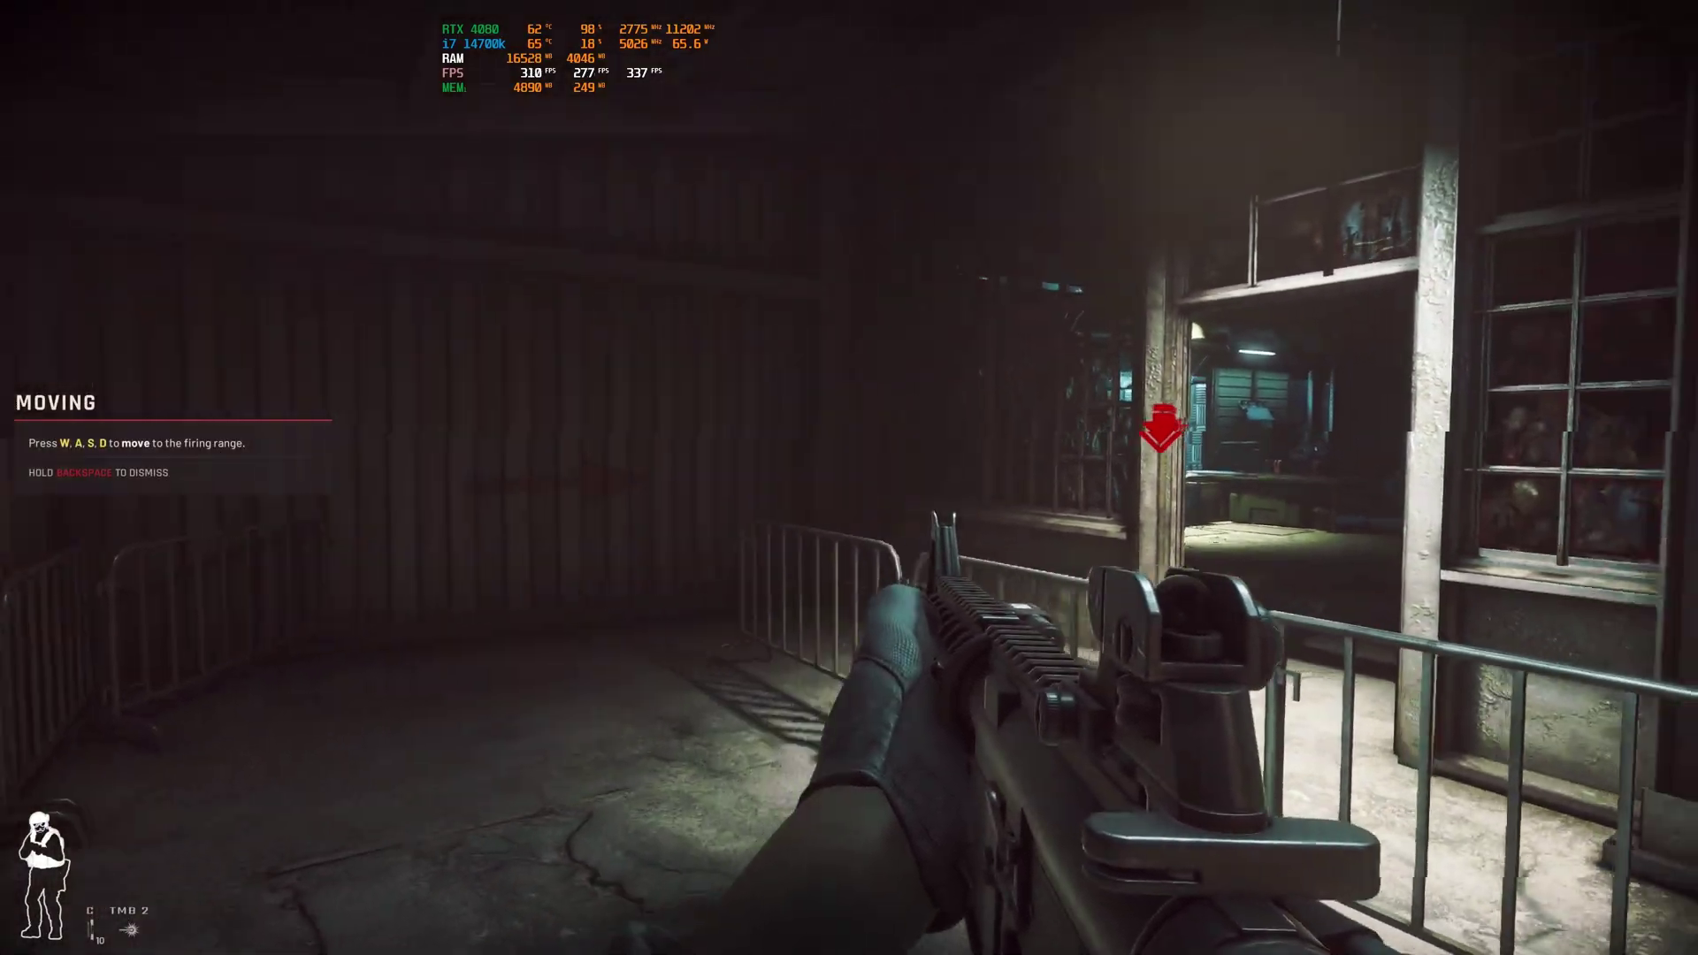
- Walk around the Ready or Not training room to examine image quality and frame rate with DLSS Ultra Performance
key("a")
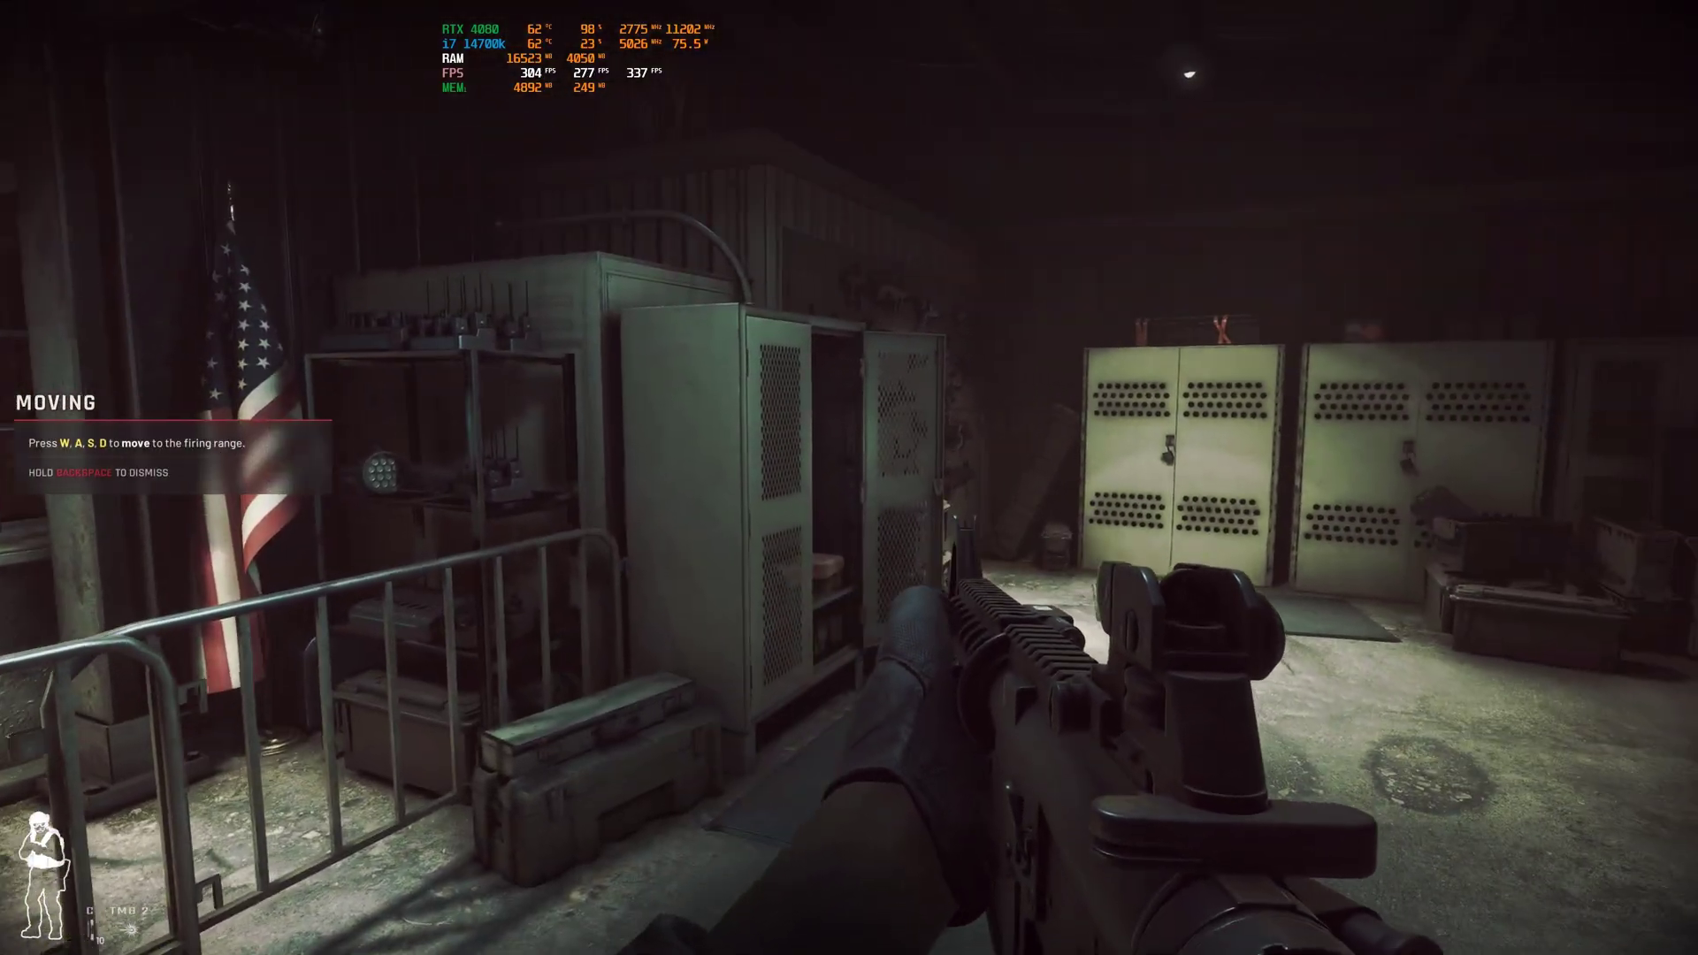
key("w")
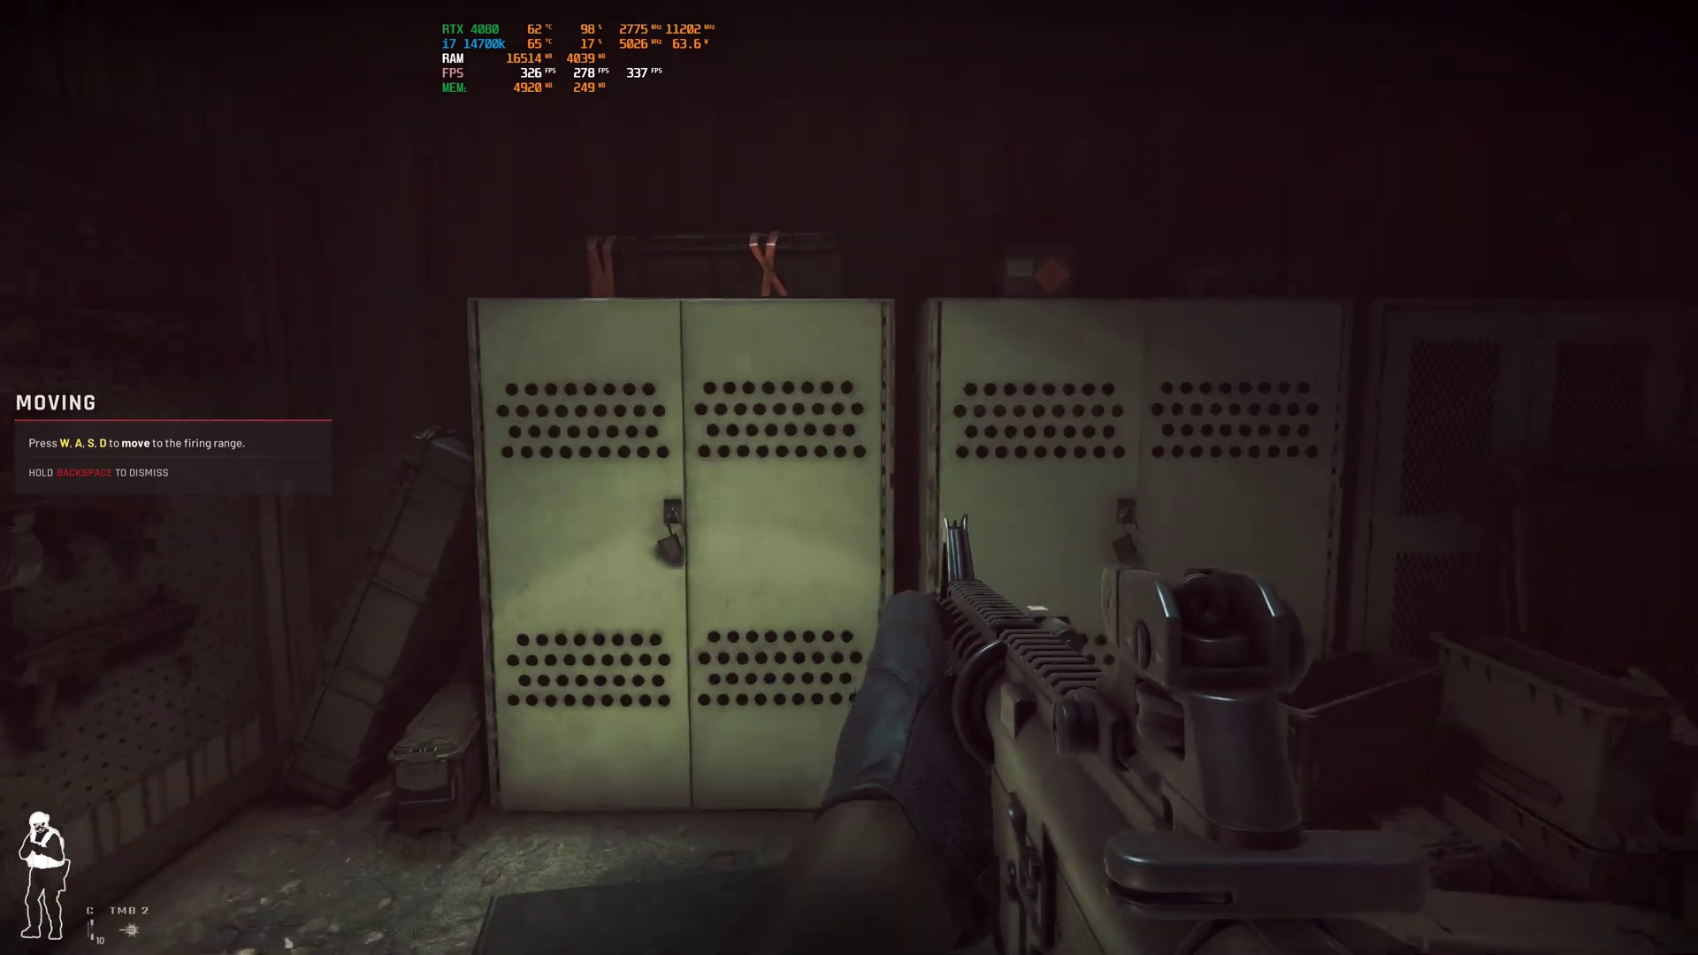
key("w")
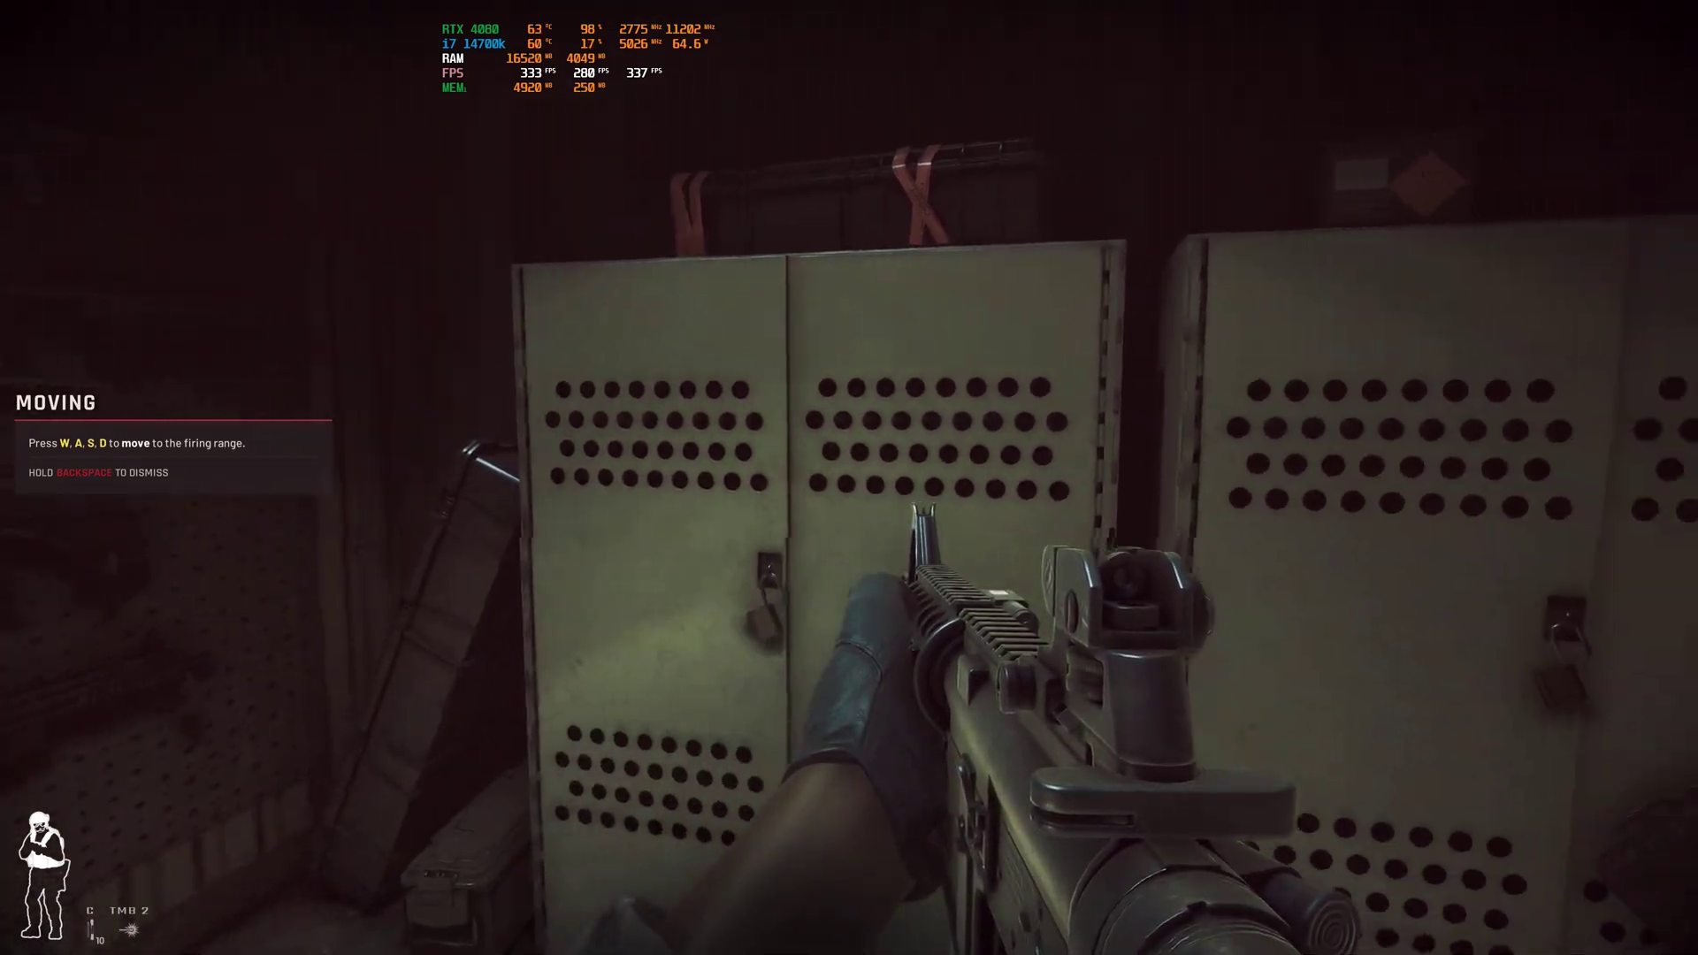
key("s")
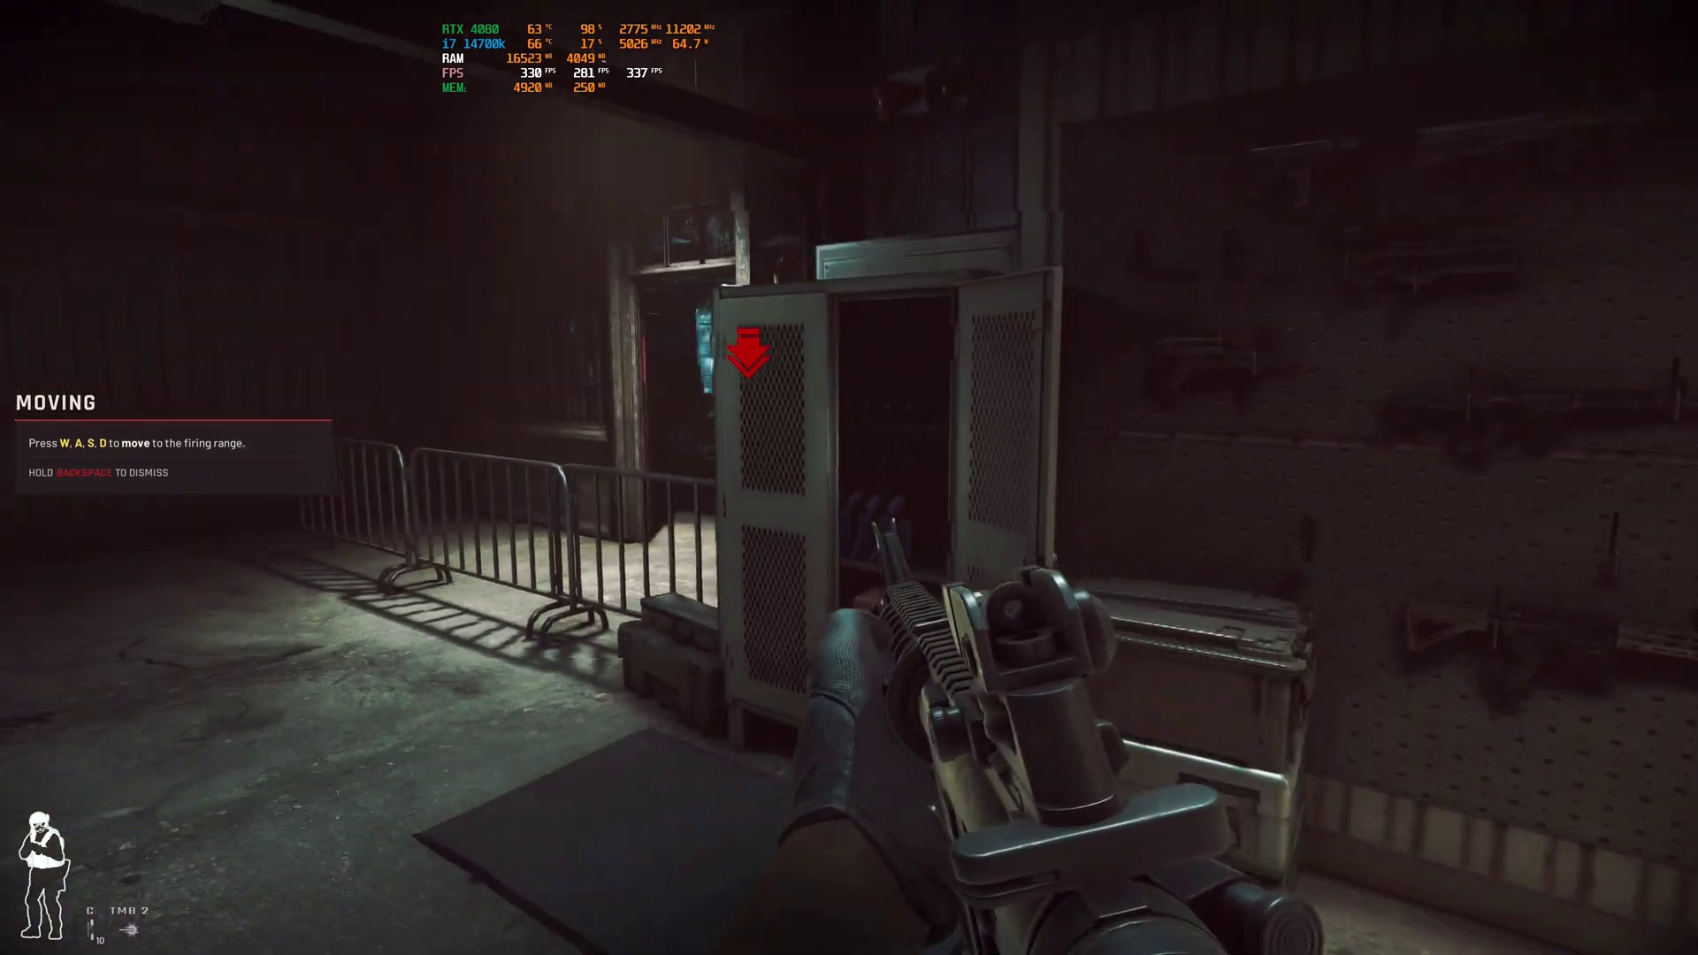
key("a")
key("d")
key("a")
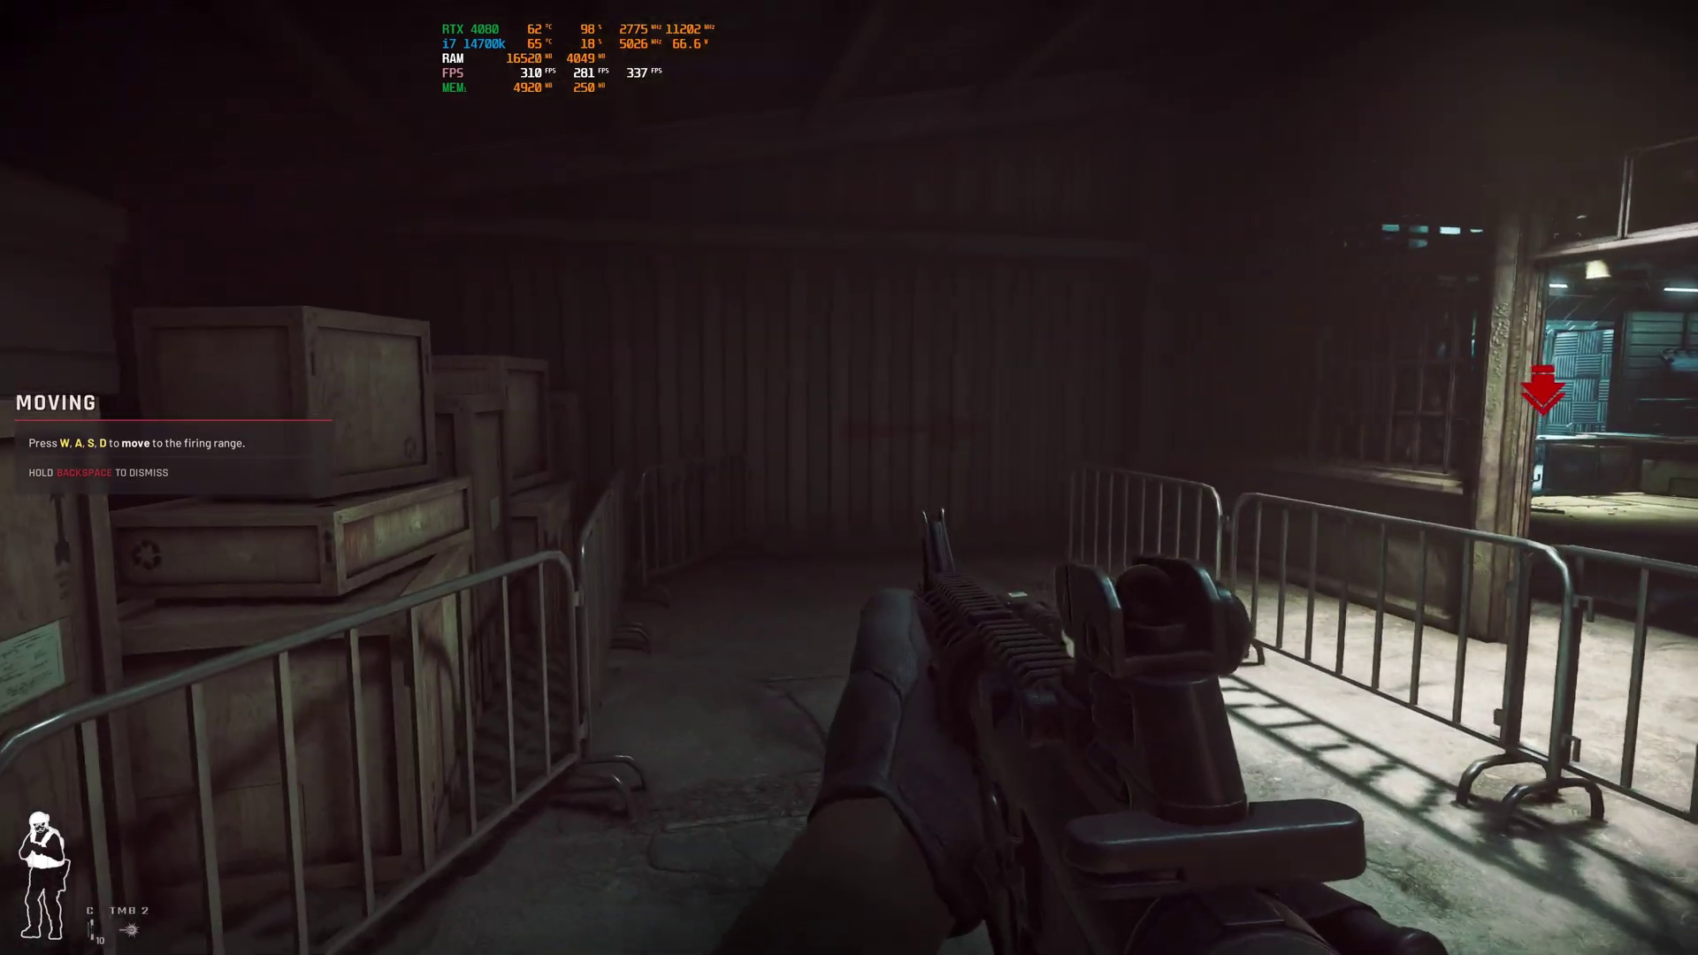
key("d")
key("a")
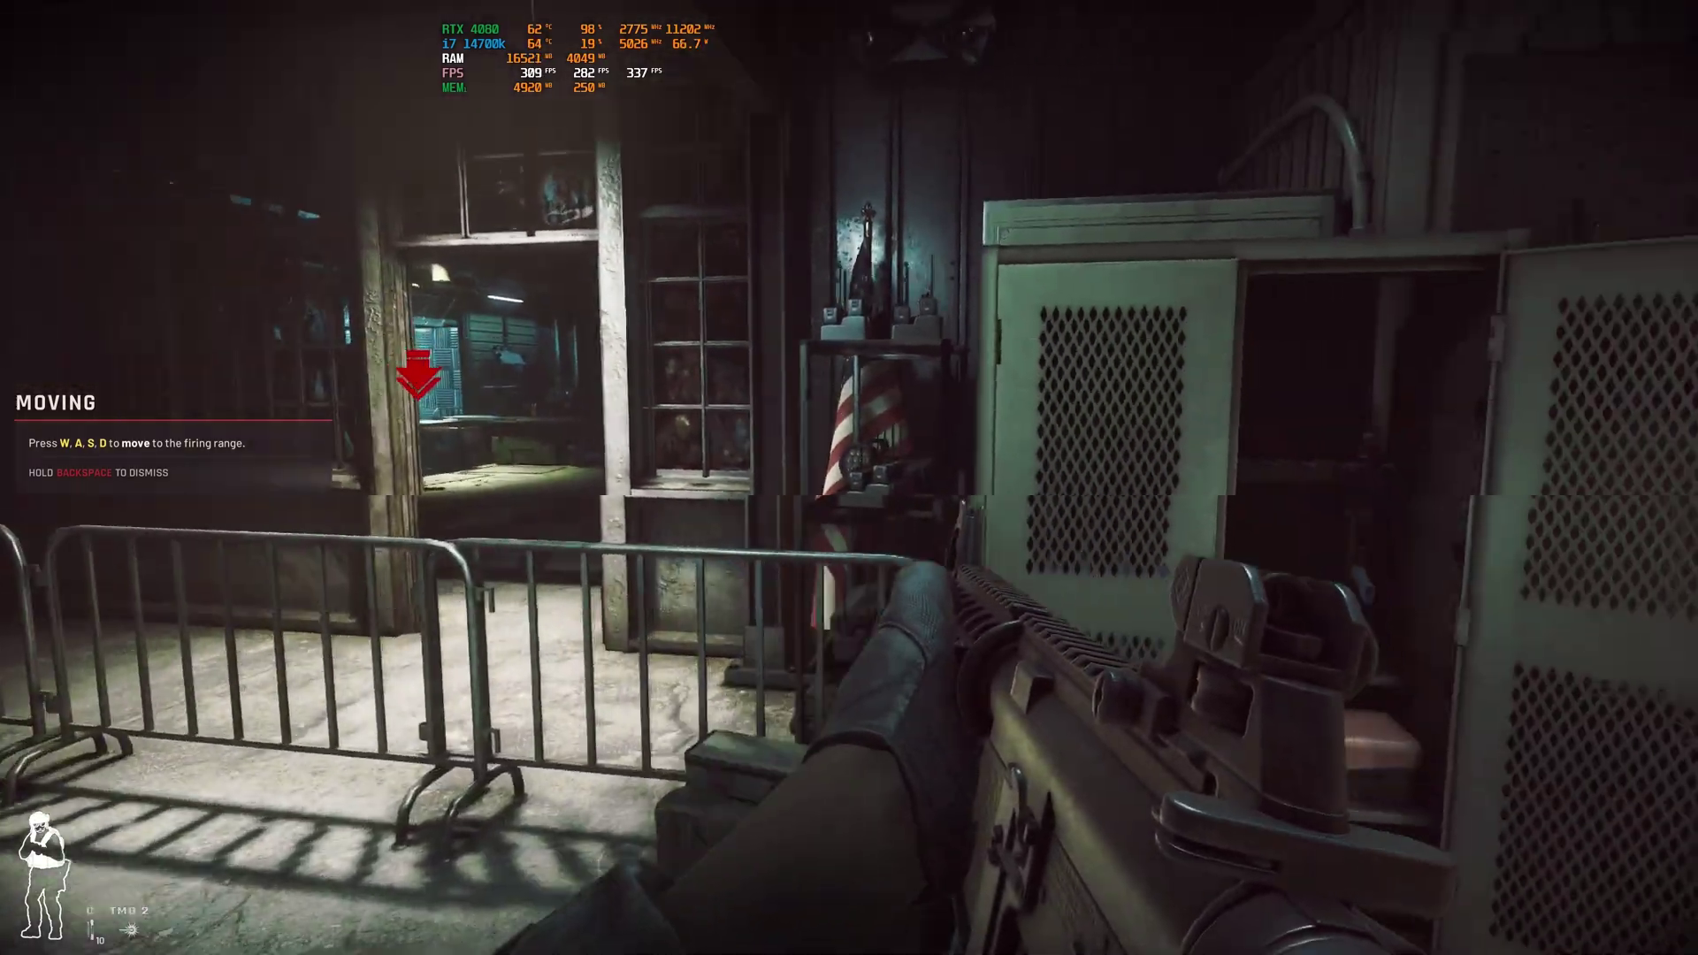
key("d")
key("a")
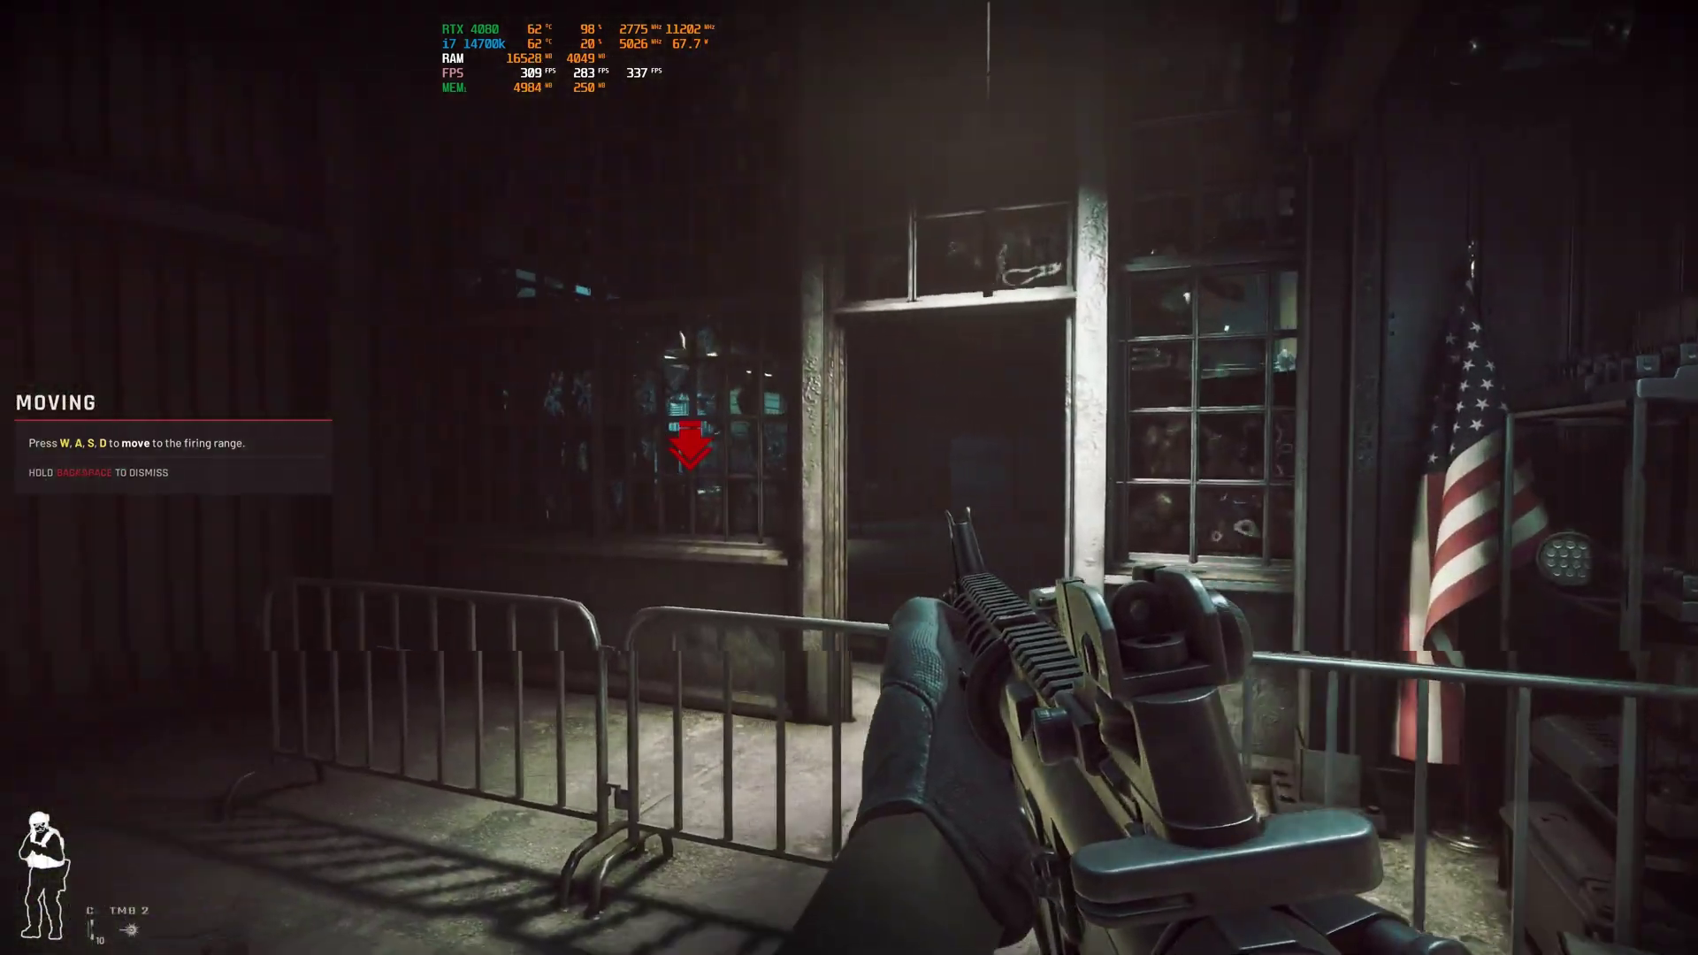
key("d")
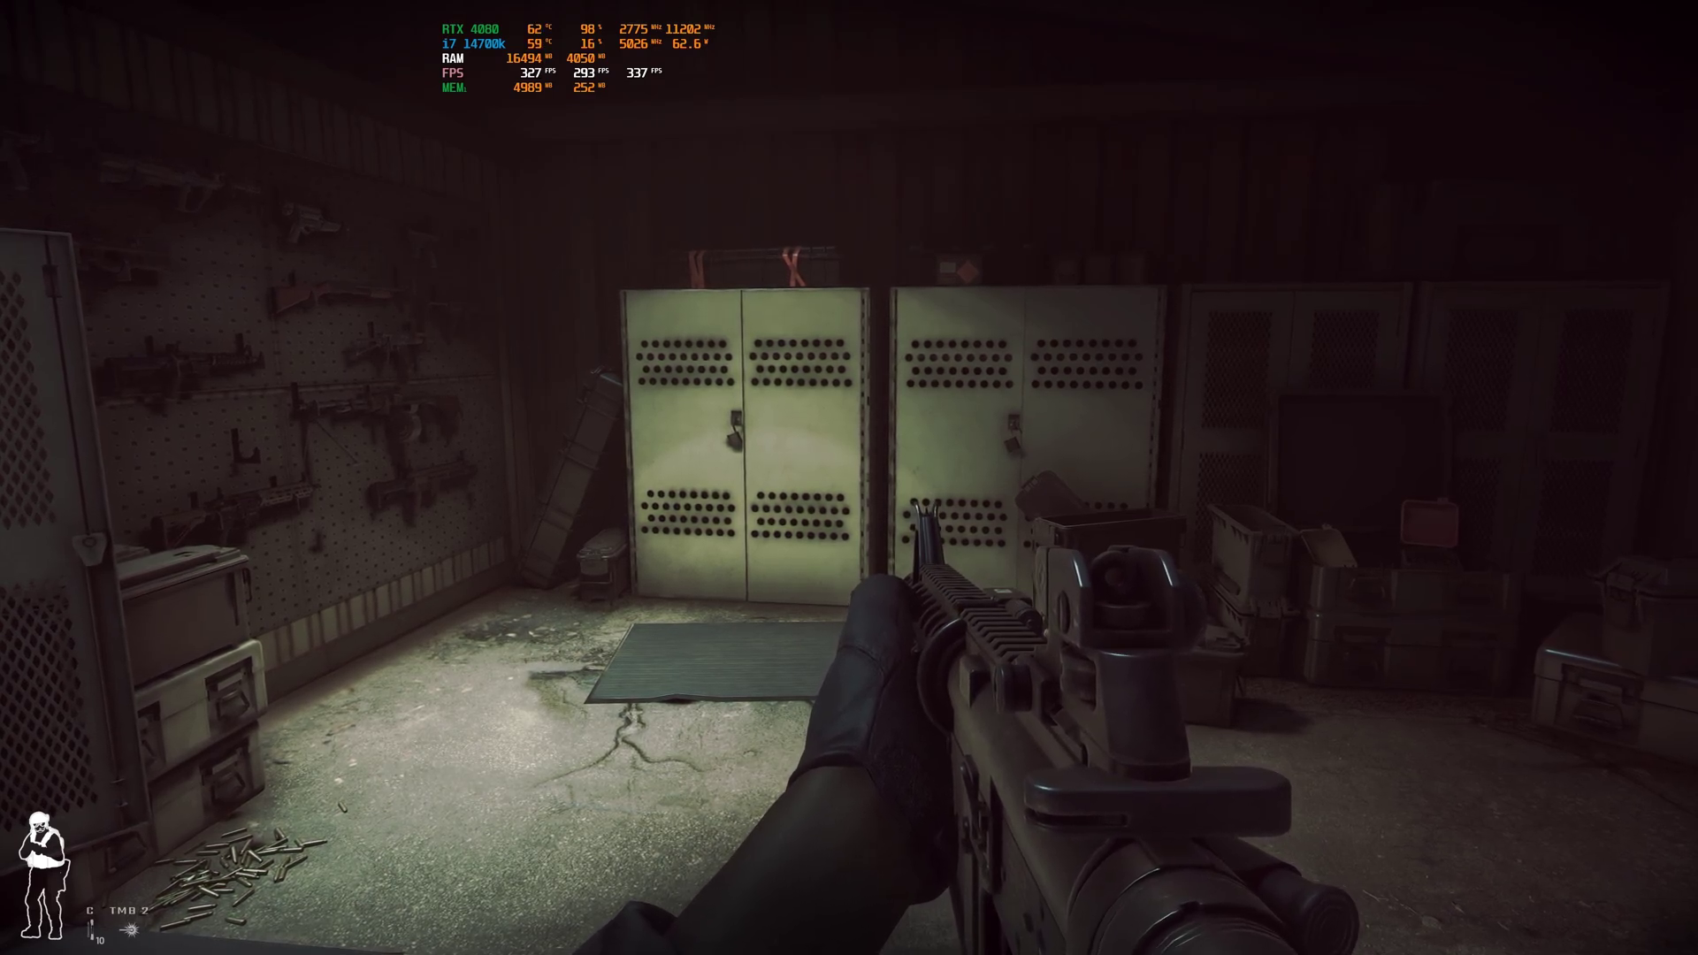
key("w")
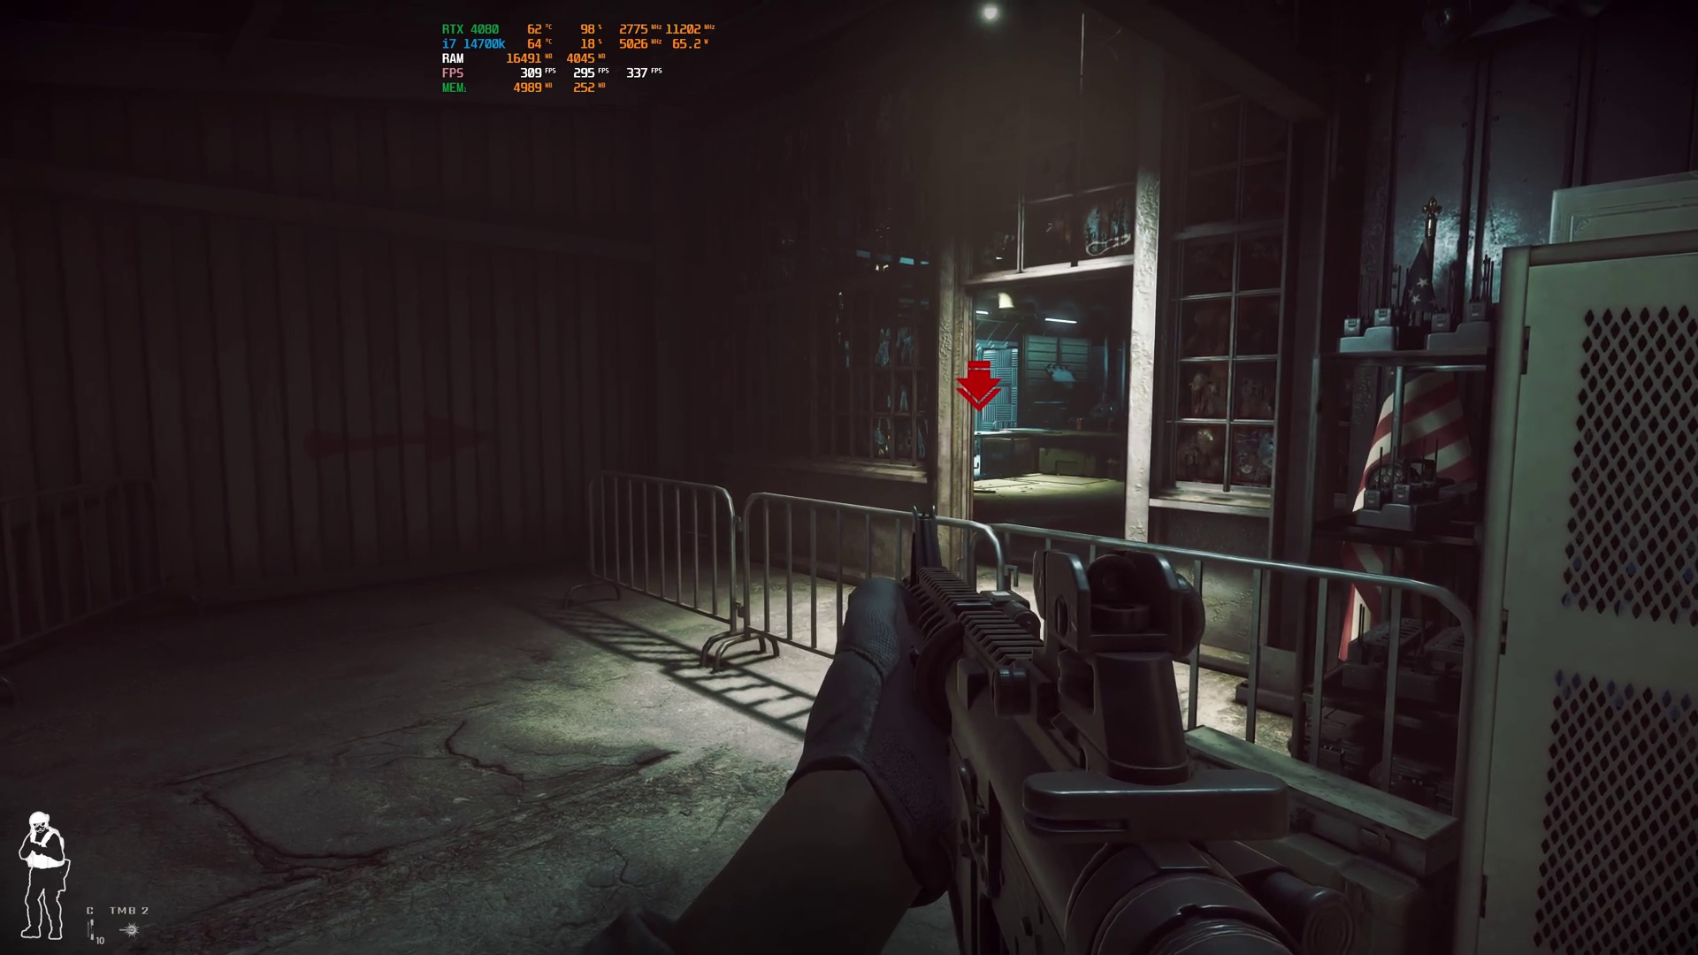
key("w")
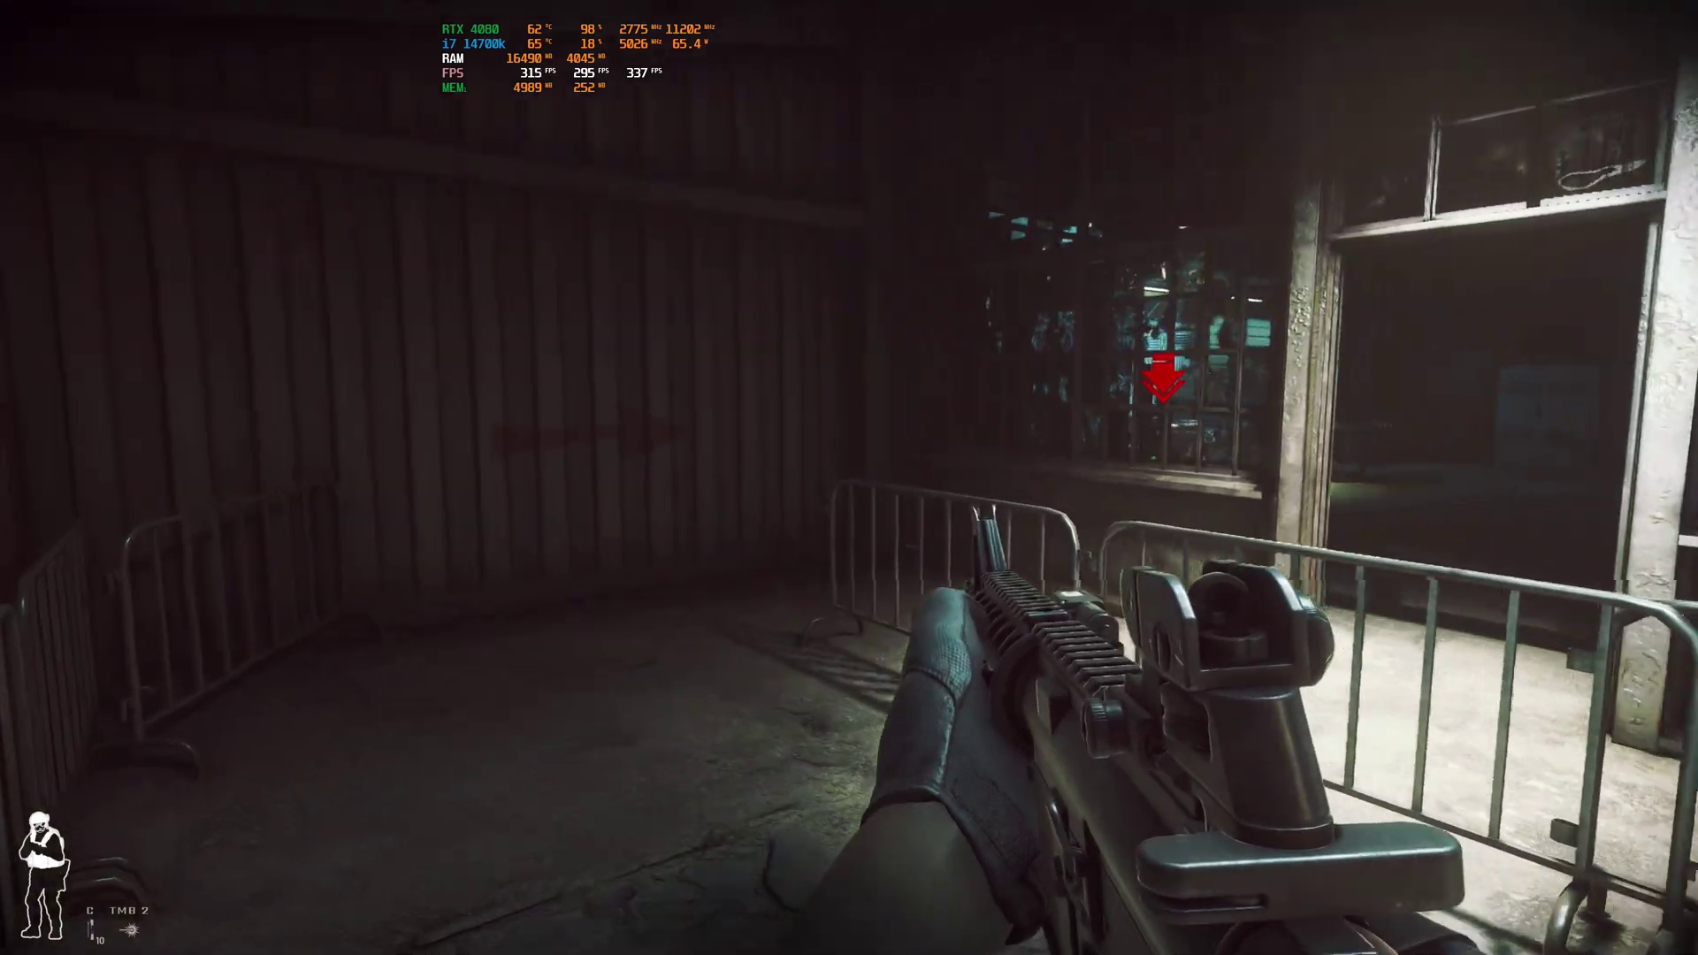
key("a")
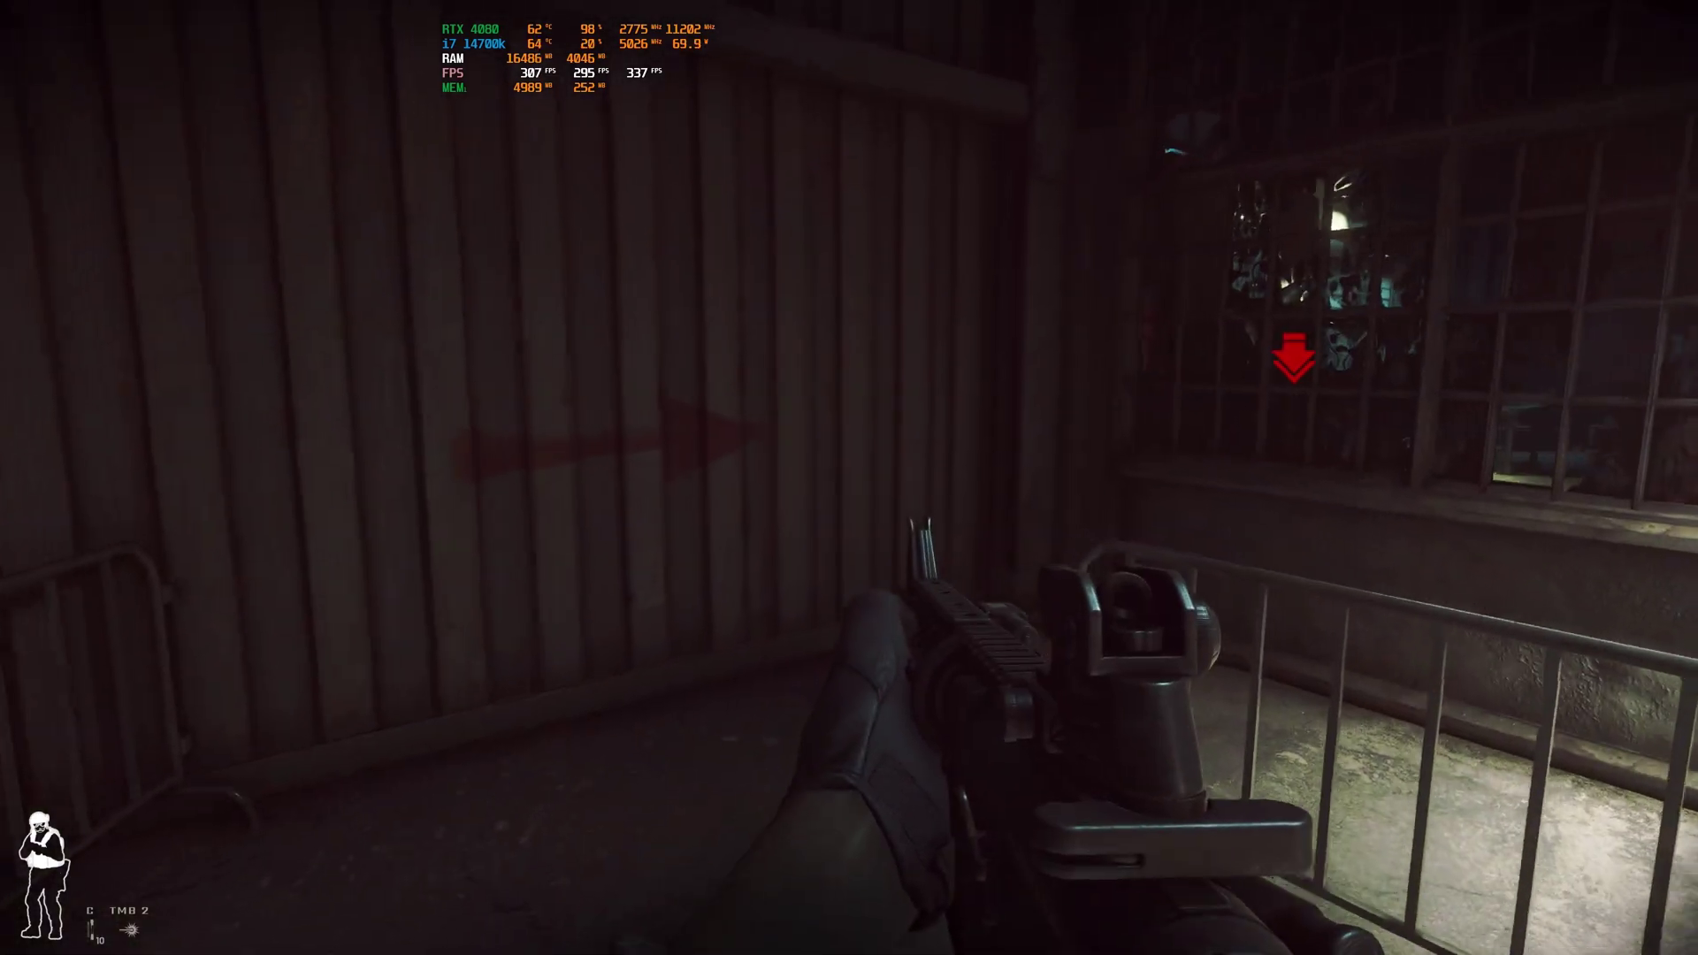
key("w")
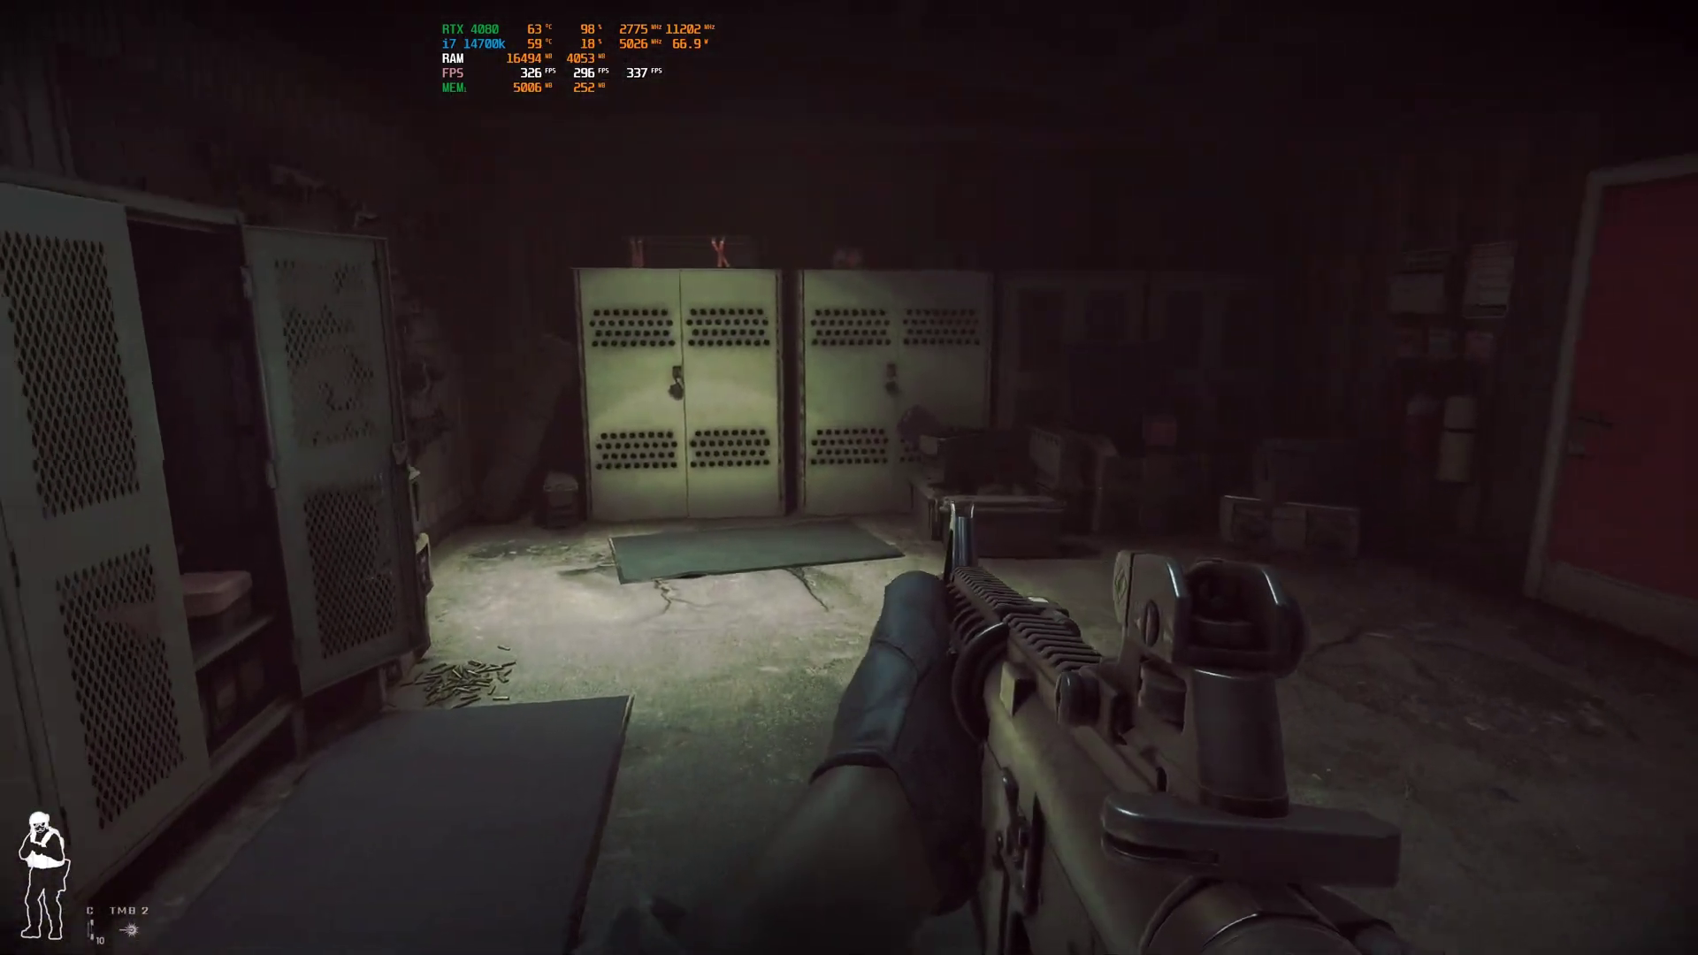
- Move past the mesh lockers in Ready or Not to inspect their fine detail and the frame rate
key("w")
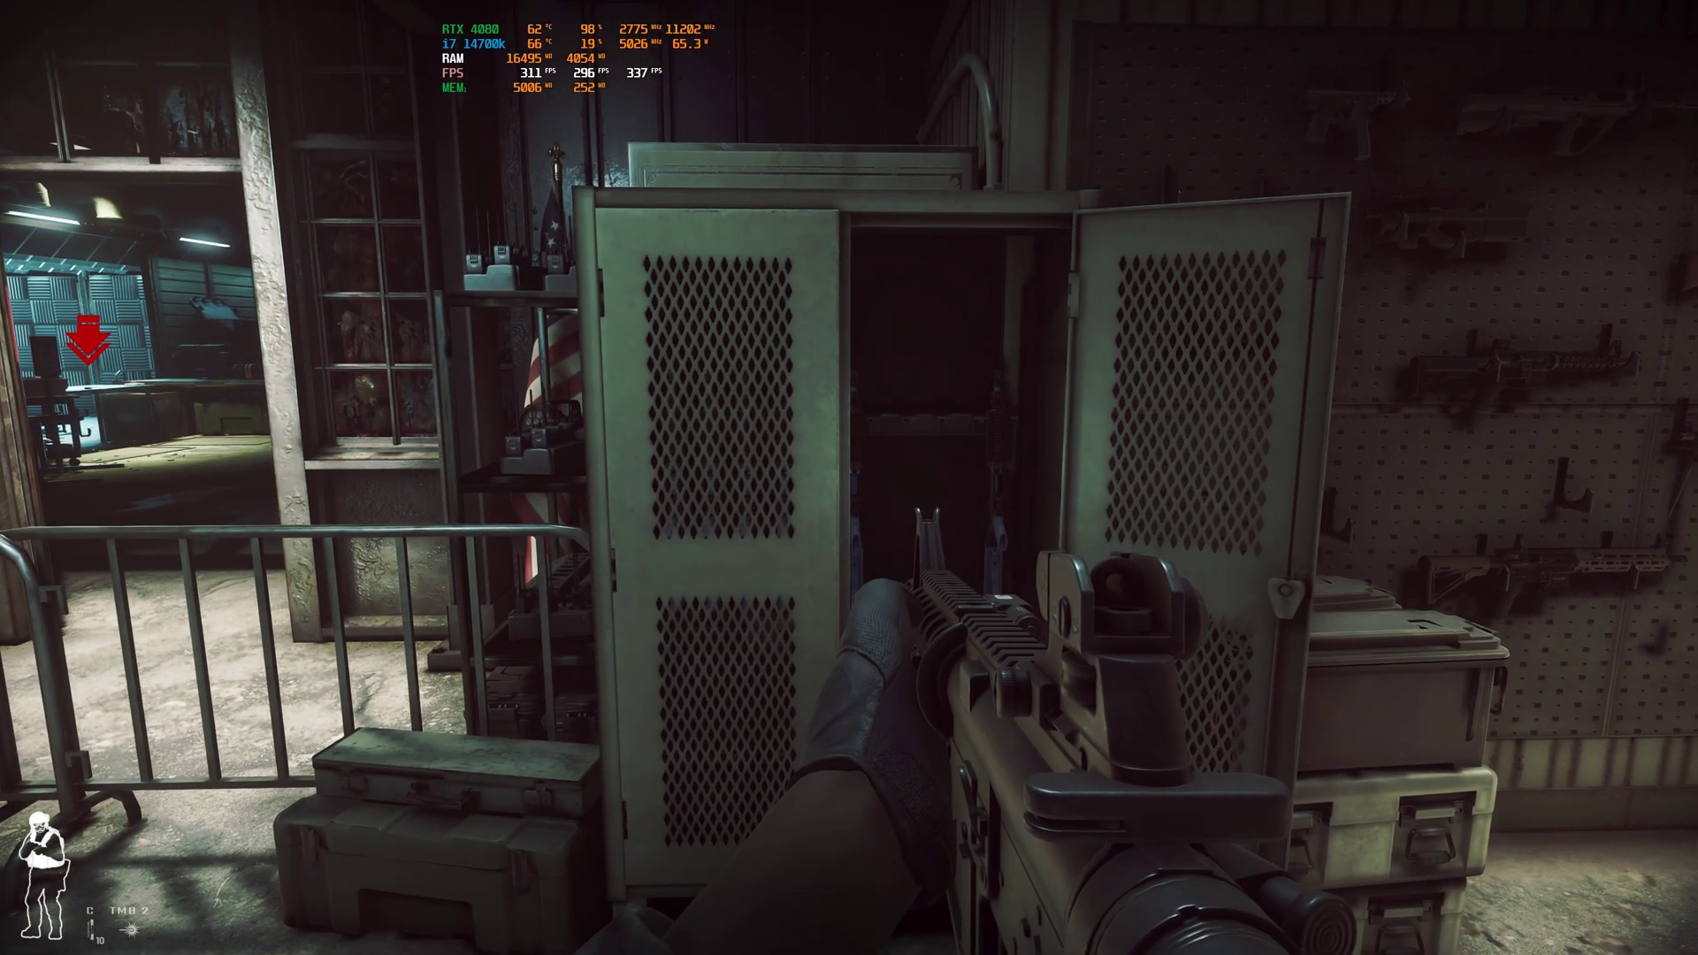
key("a")
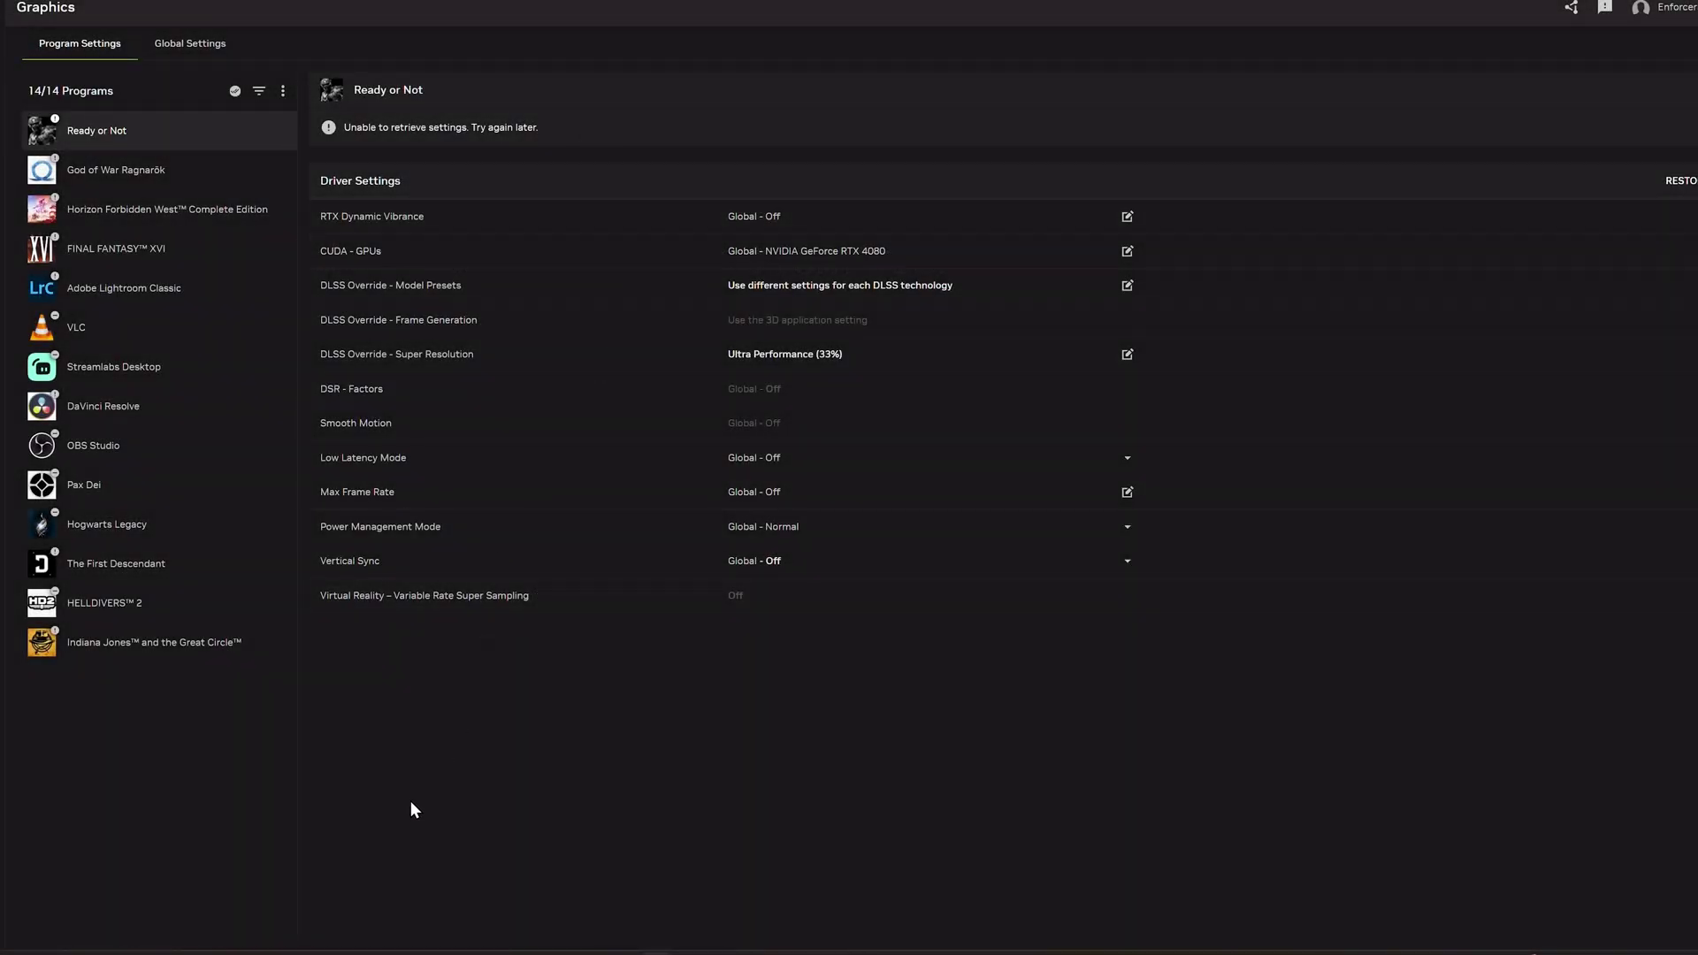
- Switch to NVIDIA's RTX games list in Chrome and examine the DLSS override markers from Ready or Not through Redfall, Remnant II and RoboCop: Rogue City
mouse_move(292, 945)
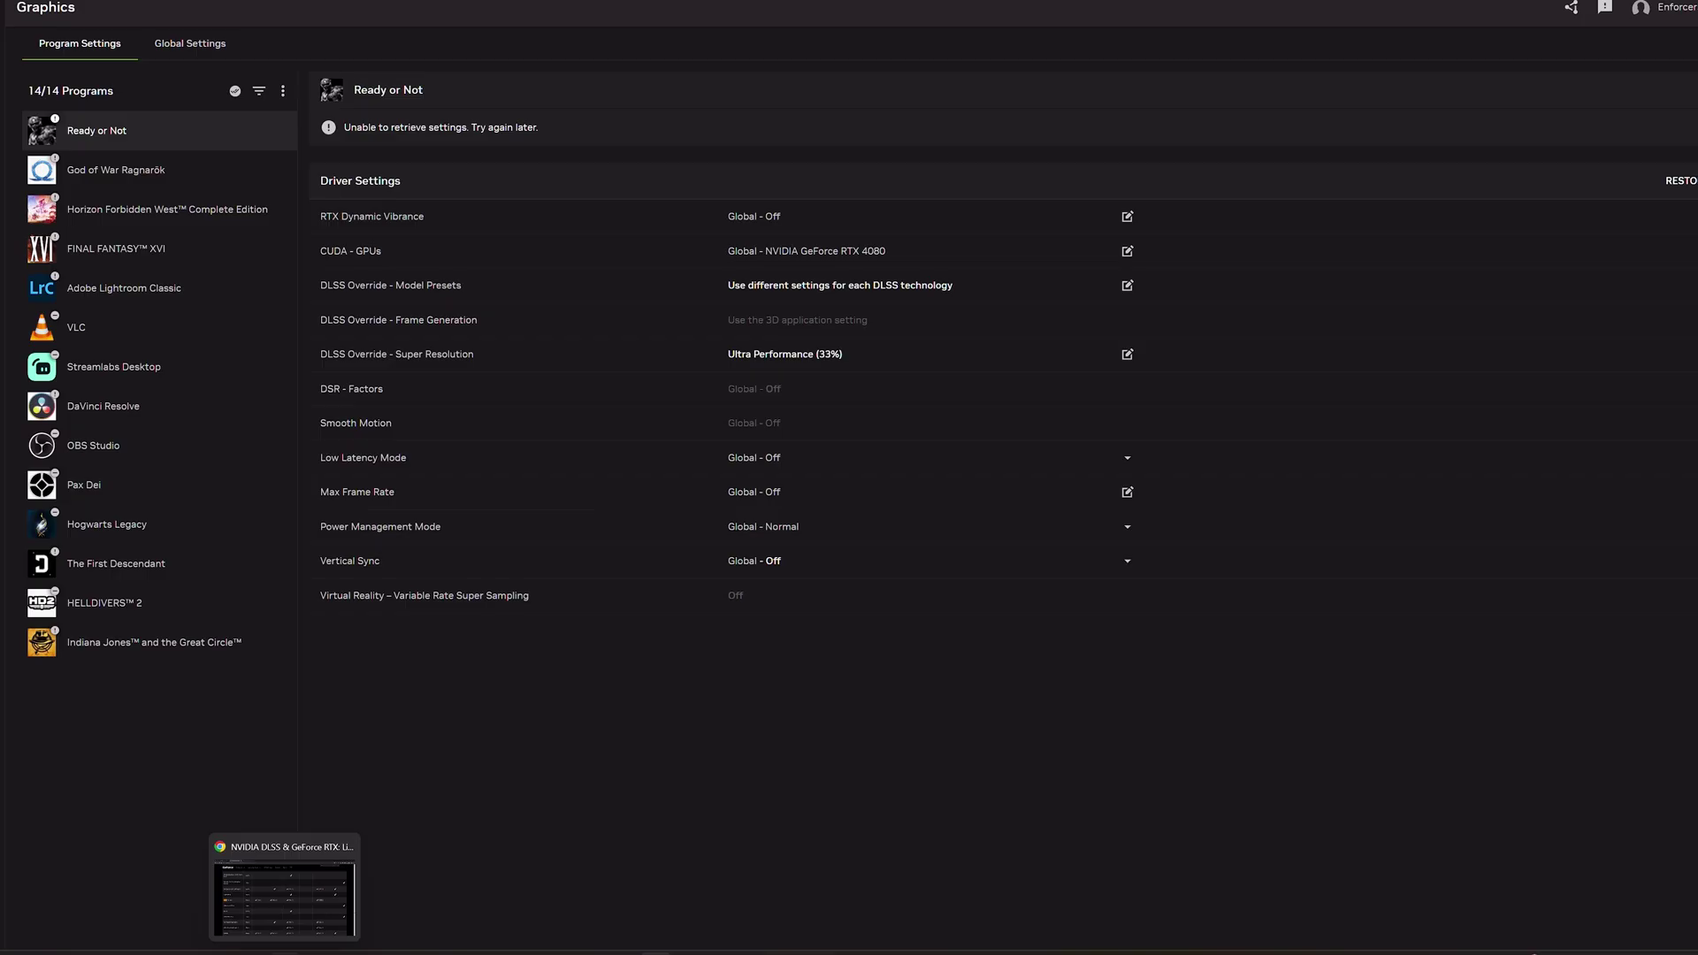
left_click(296, 899)
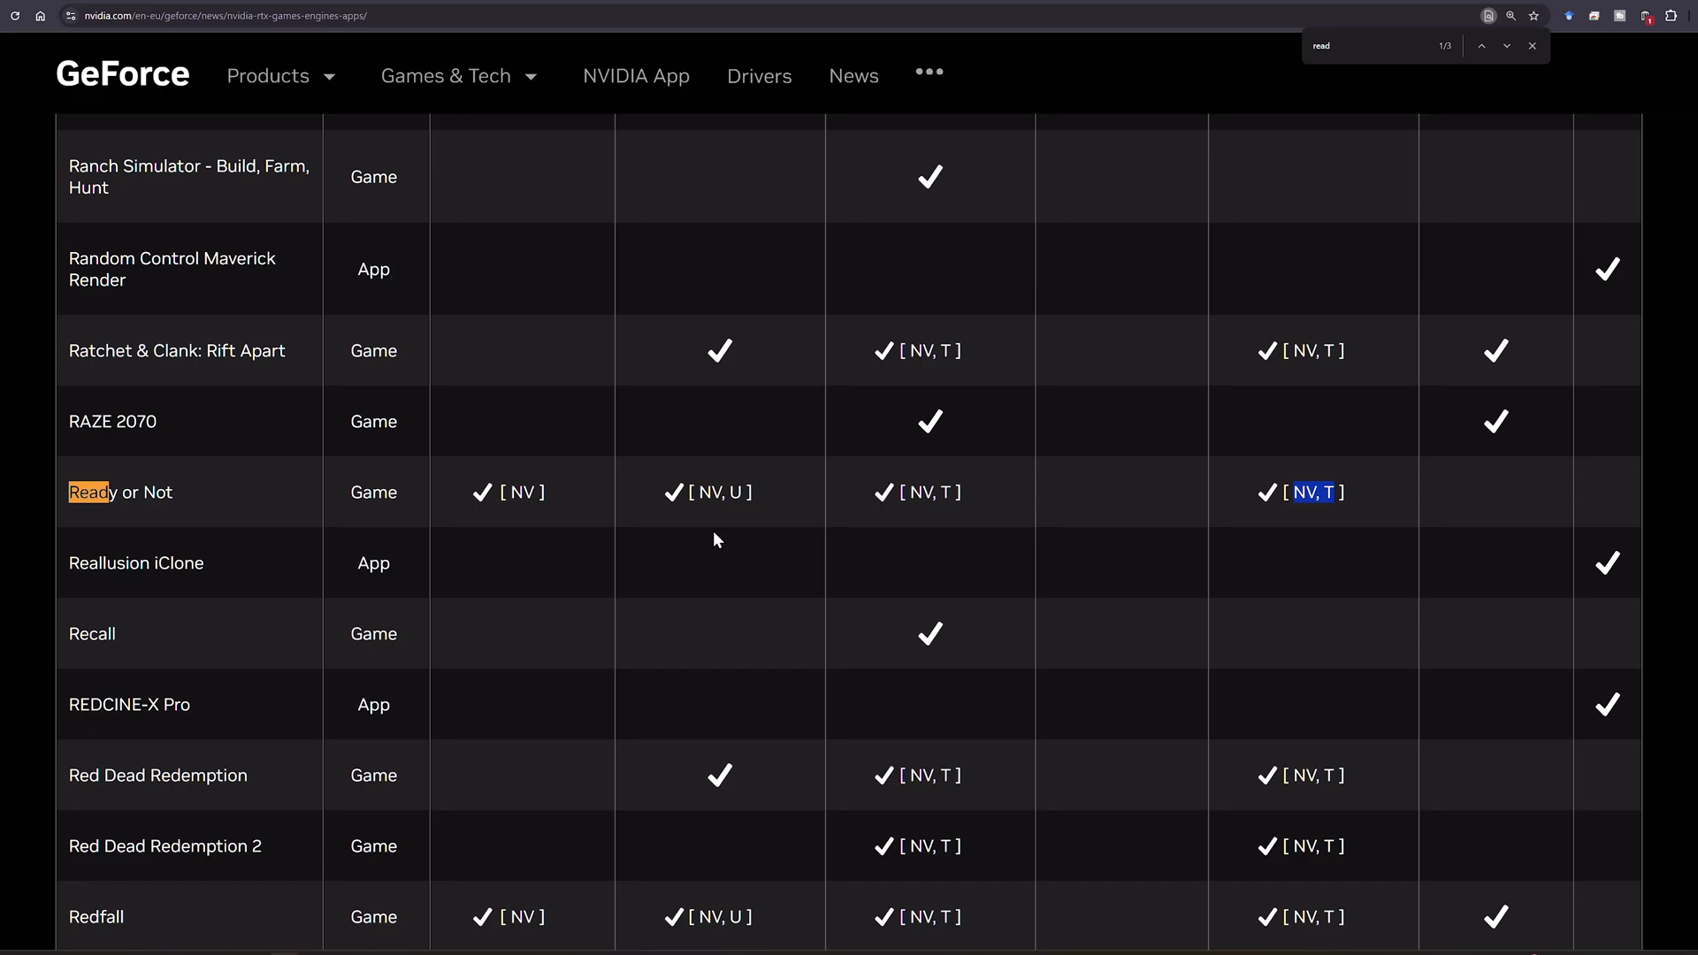
scroll(713, 532, "down", 2)
scroll(645, 554, "up", 5)
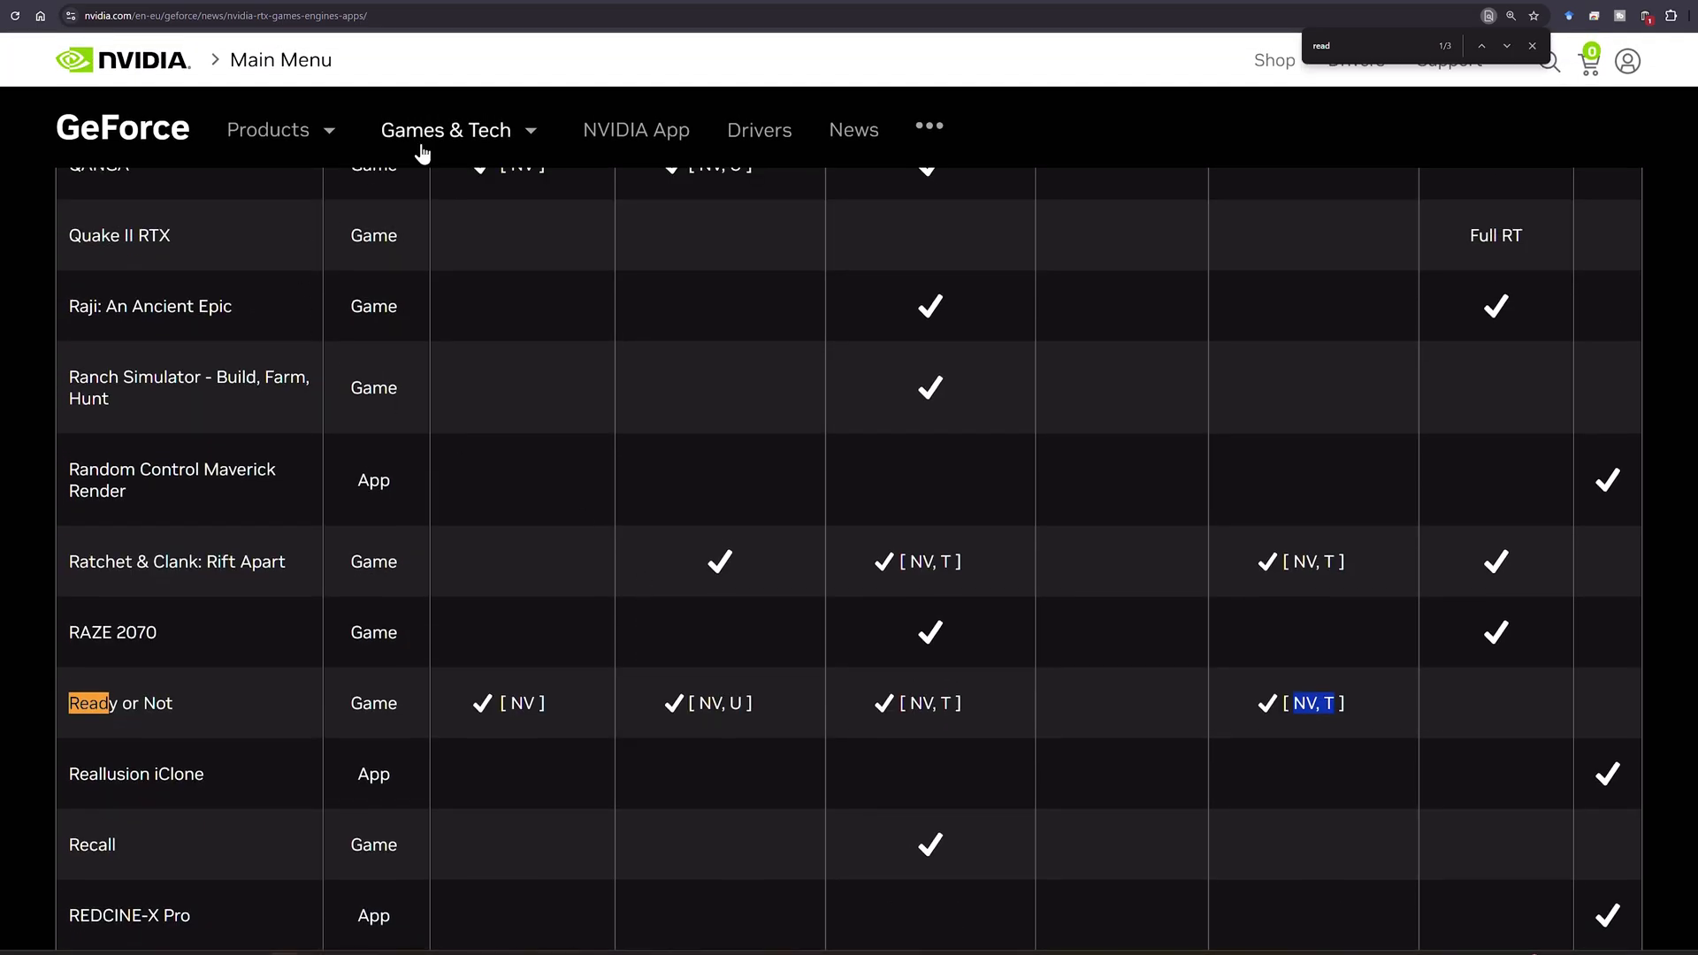
scroll(443, 390, "down", 8)
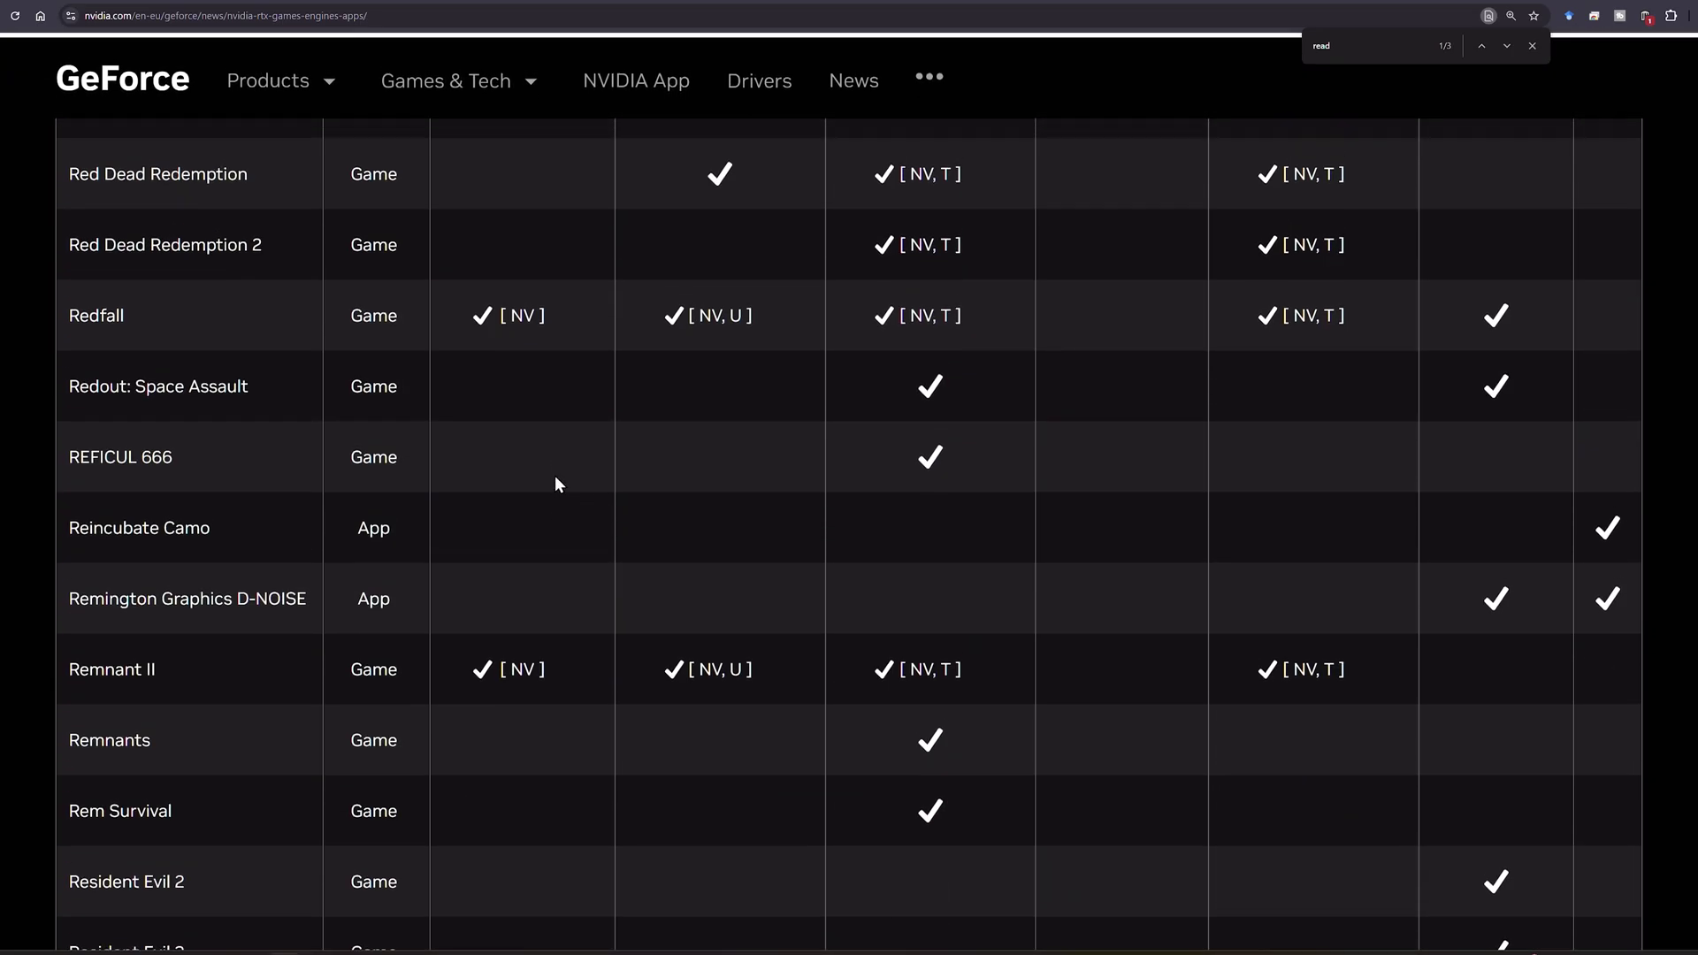
scroll(531, 397, "up", 1)
scroll(583, 496, "down", 2)
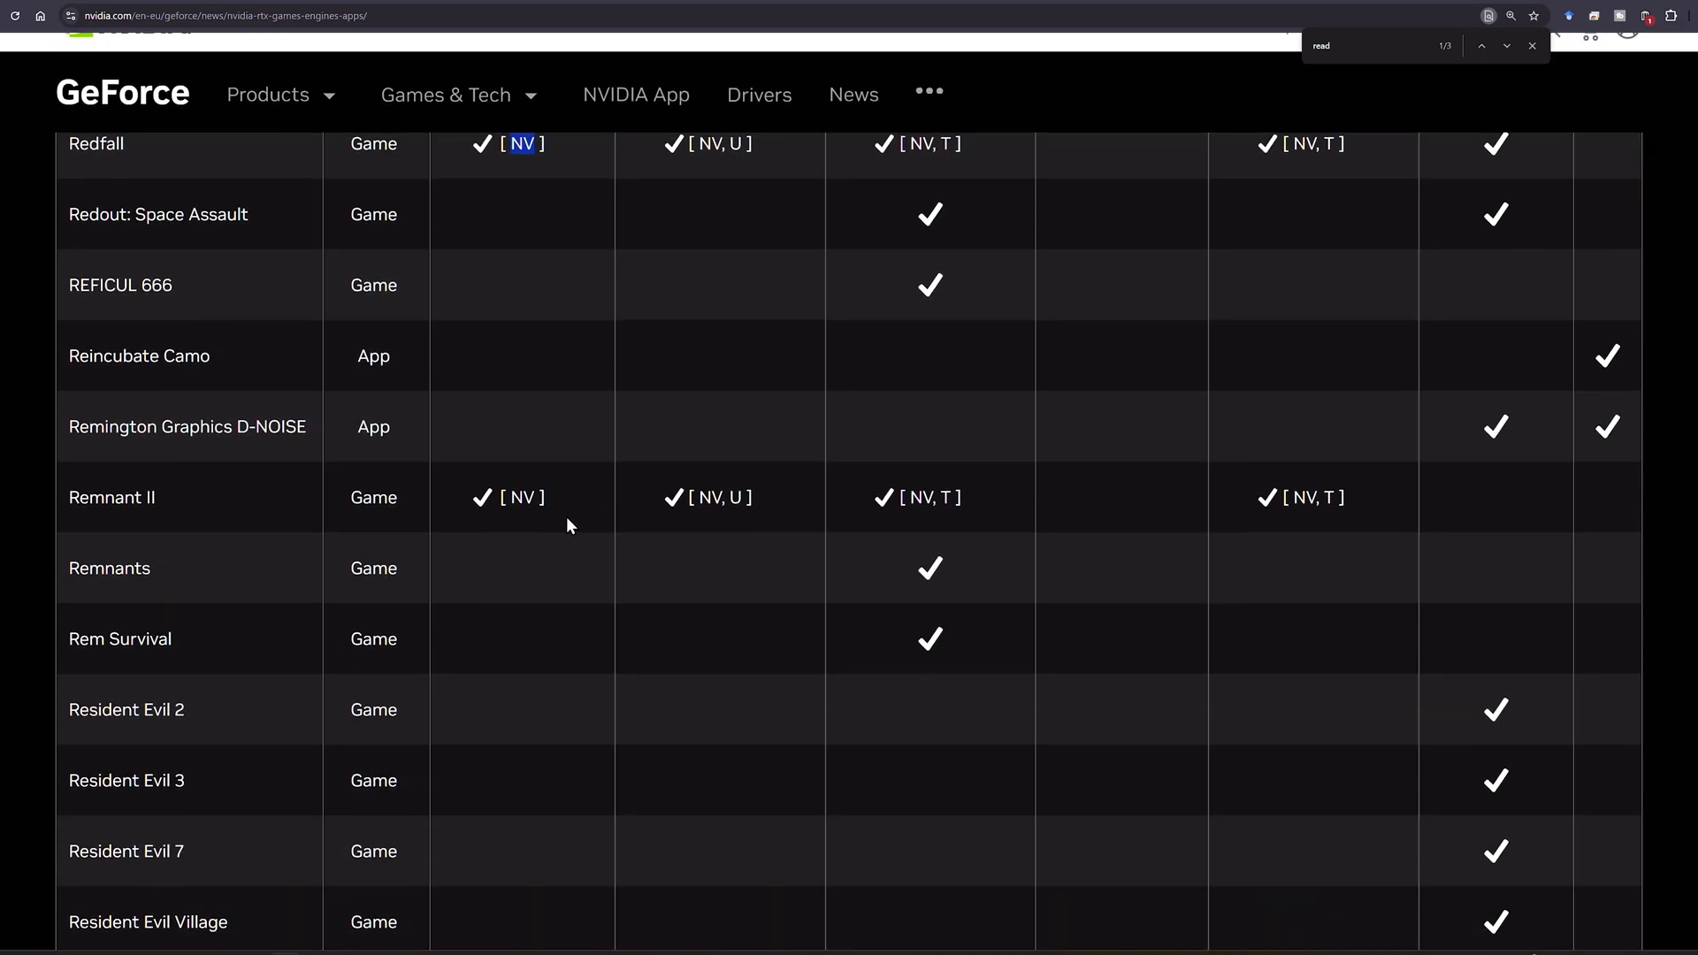
double_click(534, 492)
left_click(638, 408)
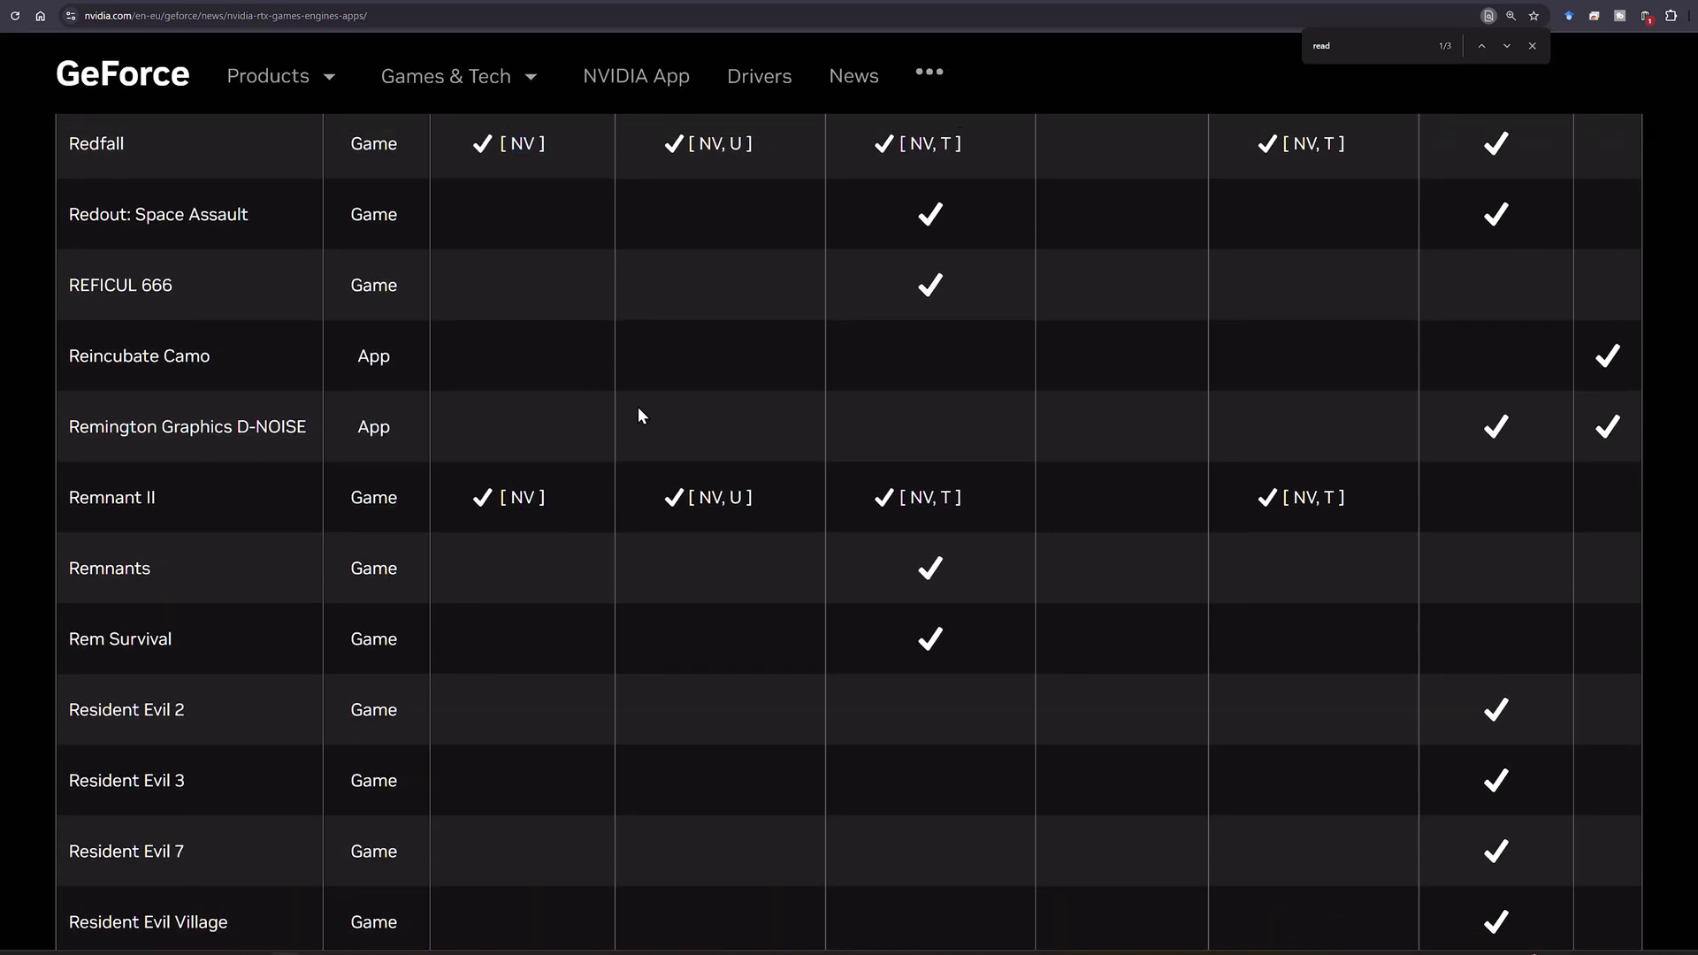
mouse_move(661, 950)
scroll(939, 576, "down", 4)
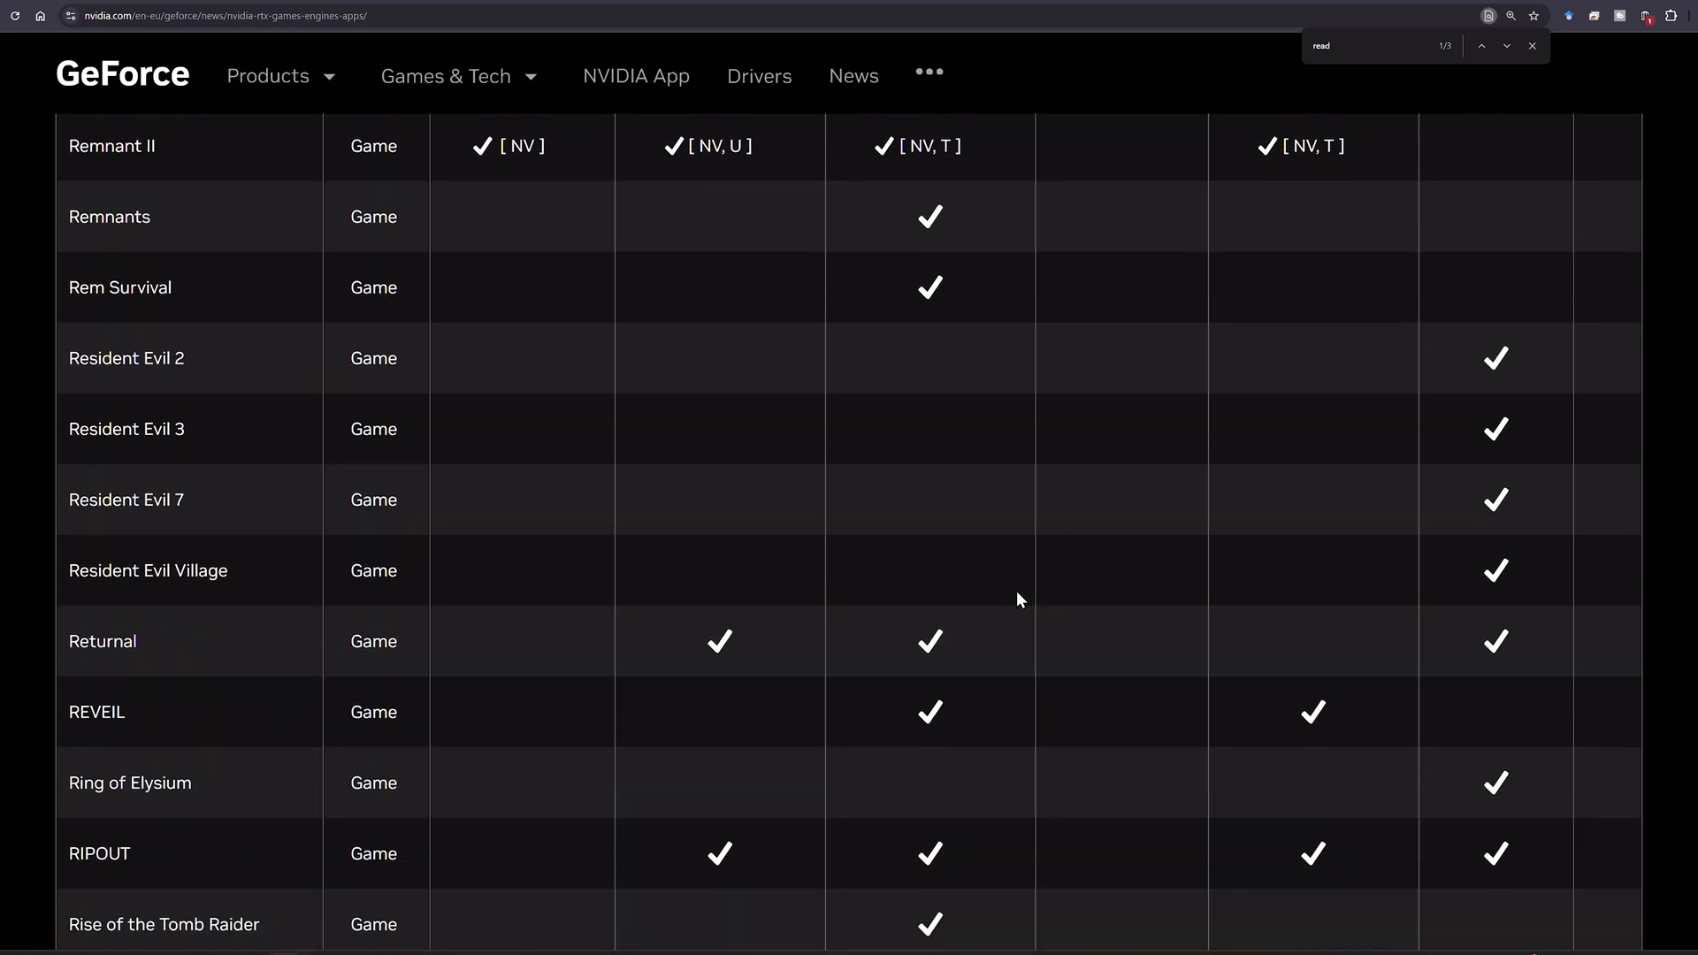
scroll(1017, 599, "down", 6)
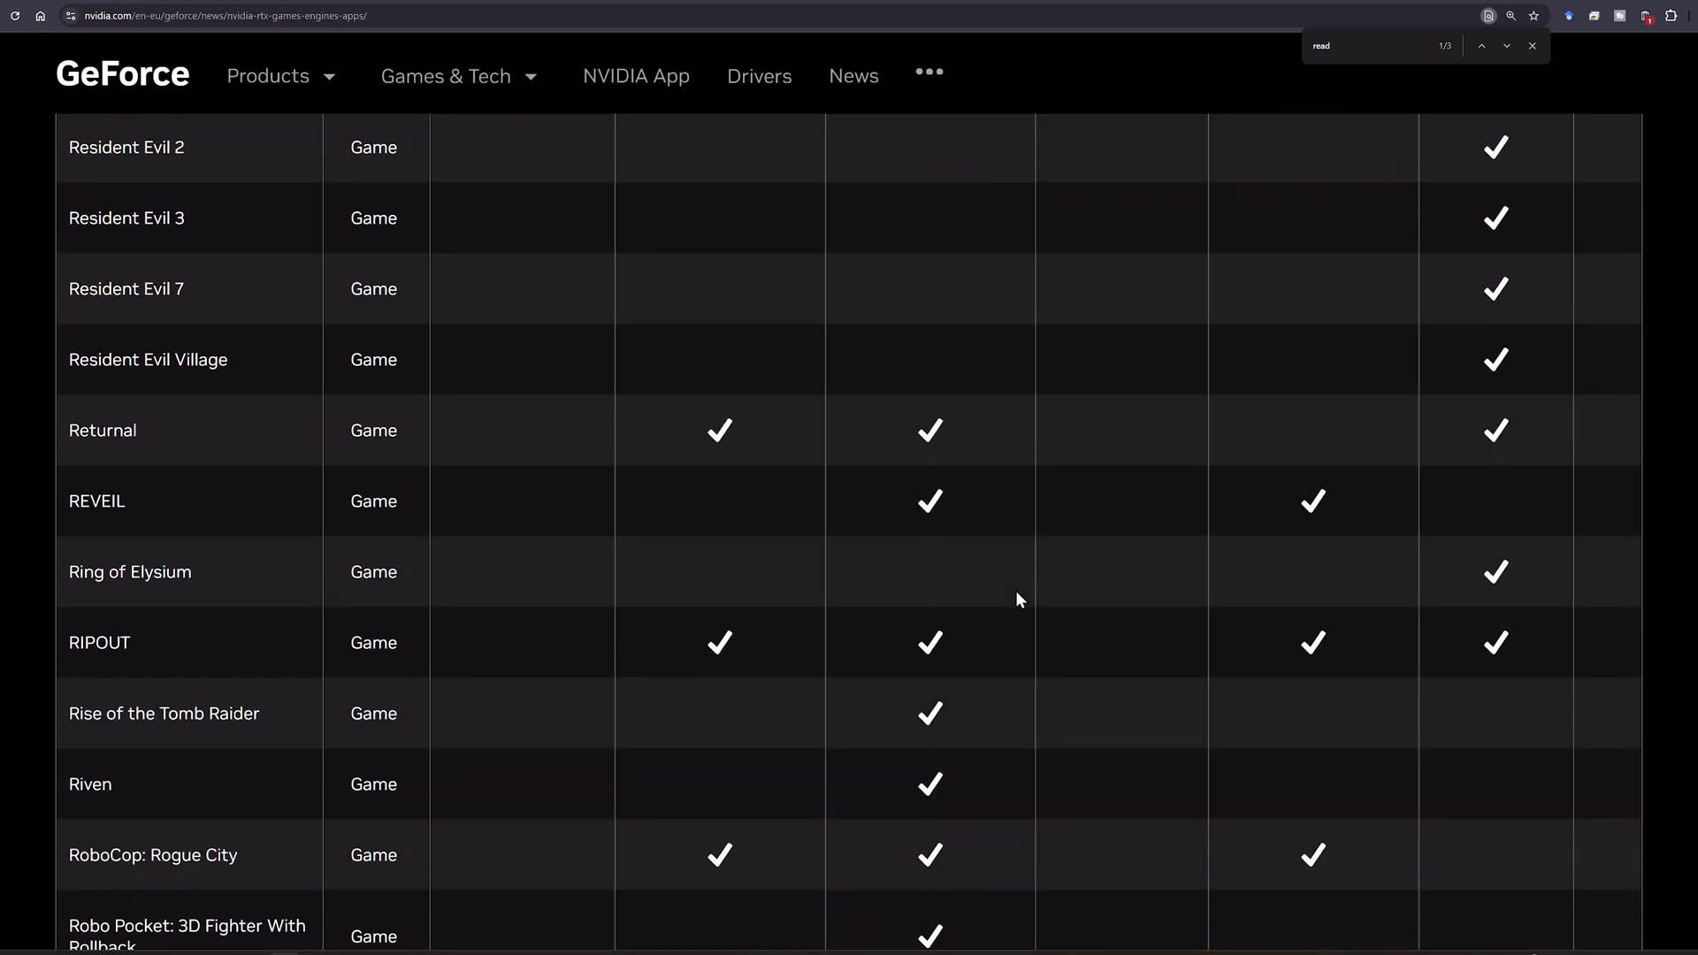